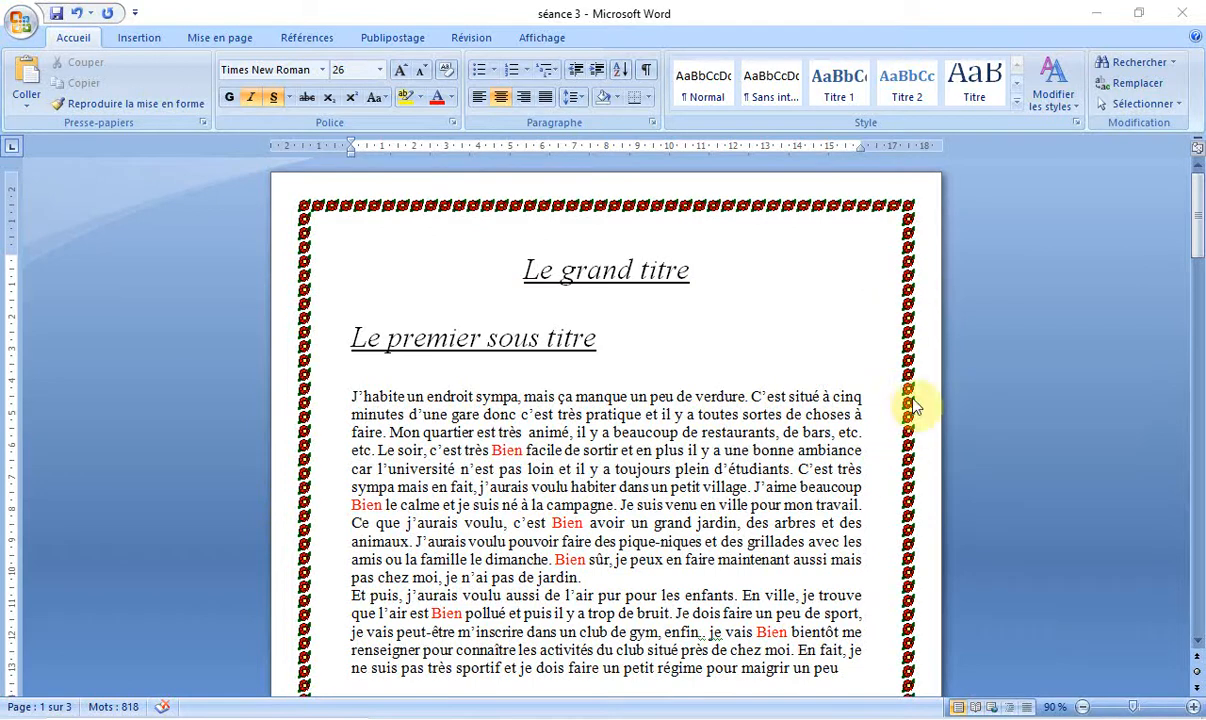
mouse_move(1199, 222)
mouse_down()
mouse_move(1199, 607)
mouse_move(1198, 229)
mouse_up()
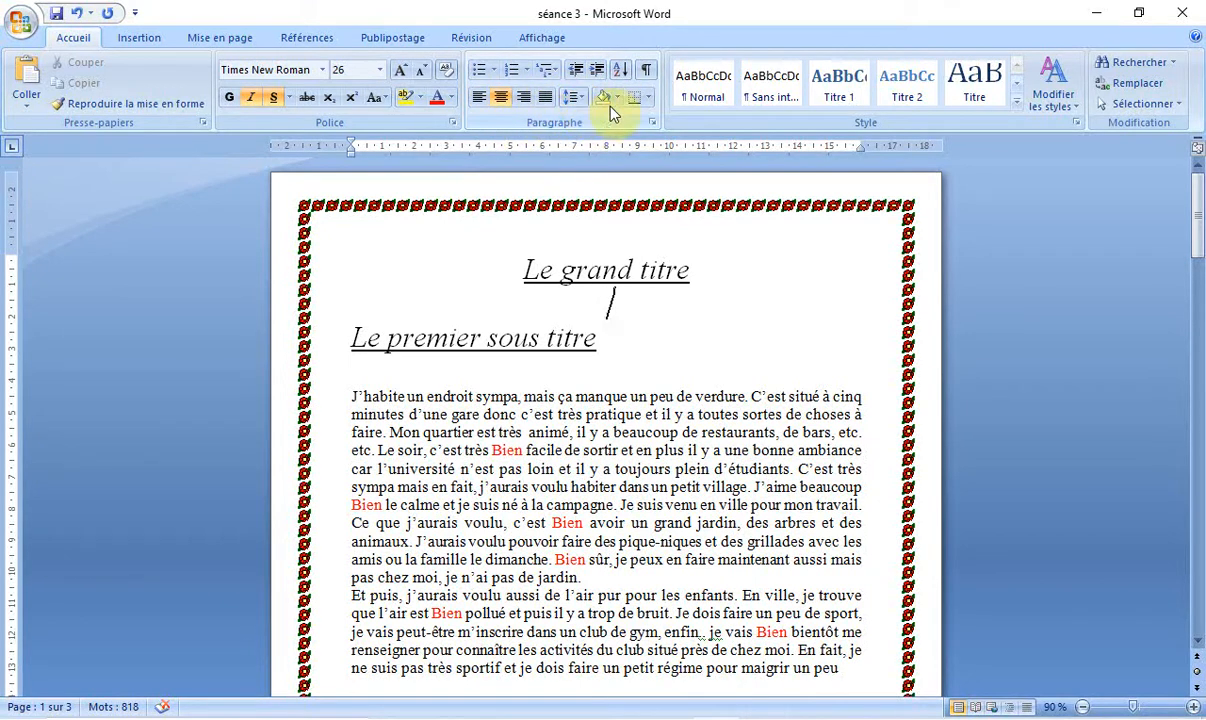
click(648, 98)
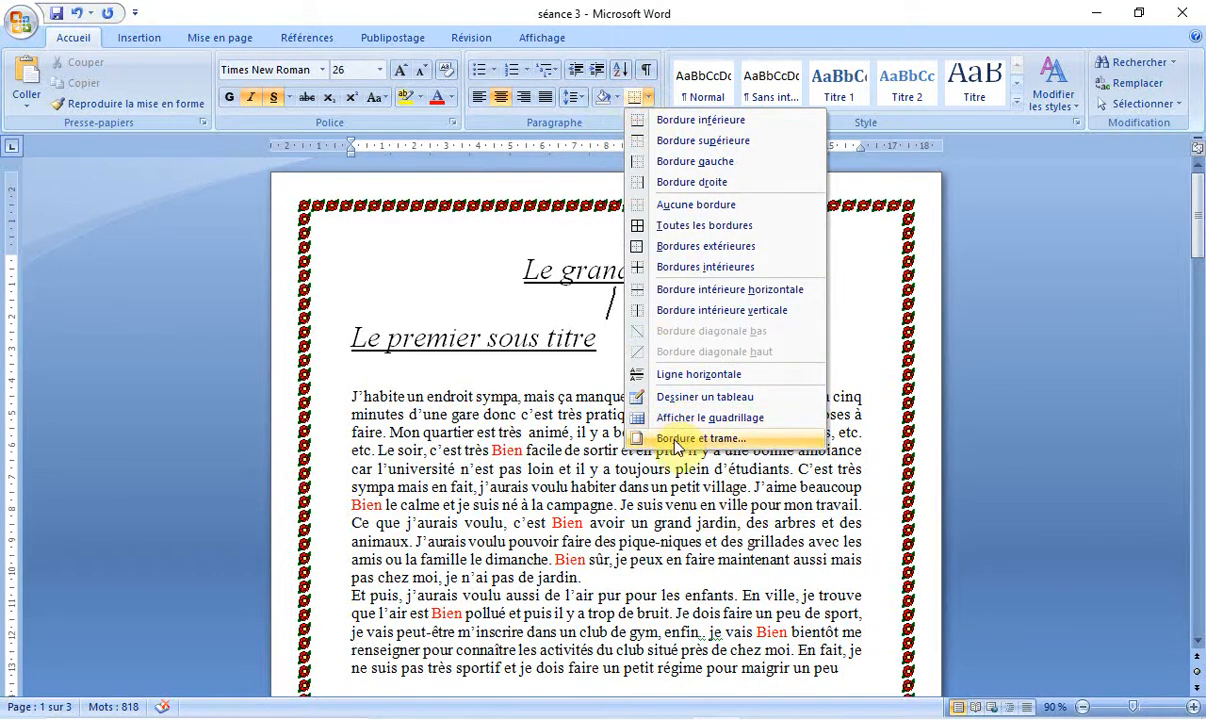
click(900, 155)
click(1013, 84)
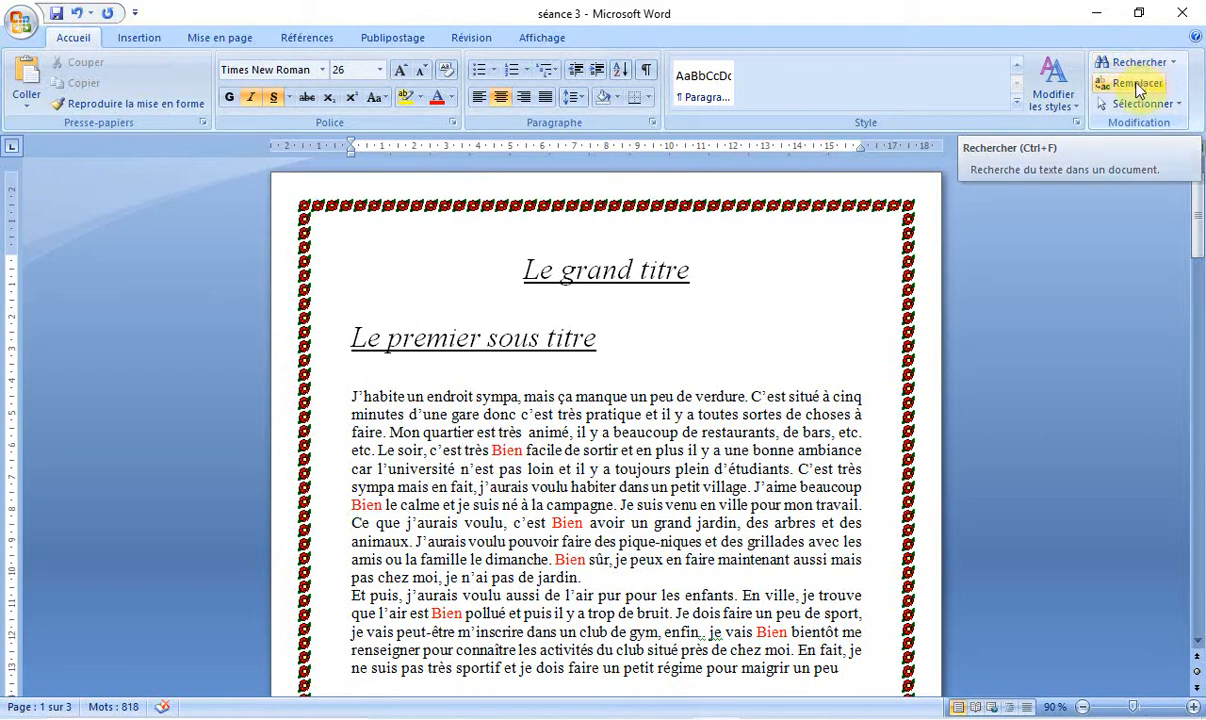
- Select the entire document, check the selection across its pages, and clear the selection
click(1179, 106)
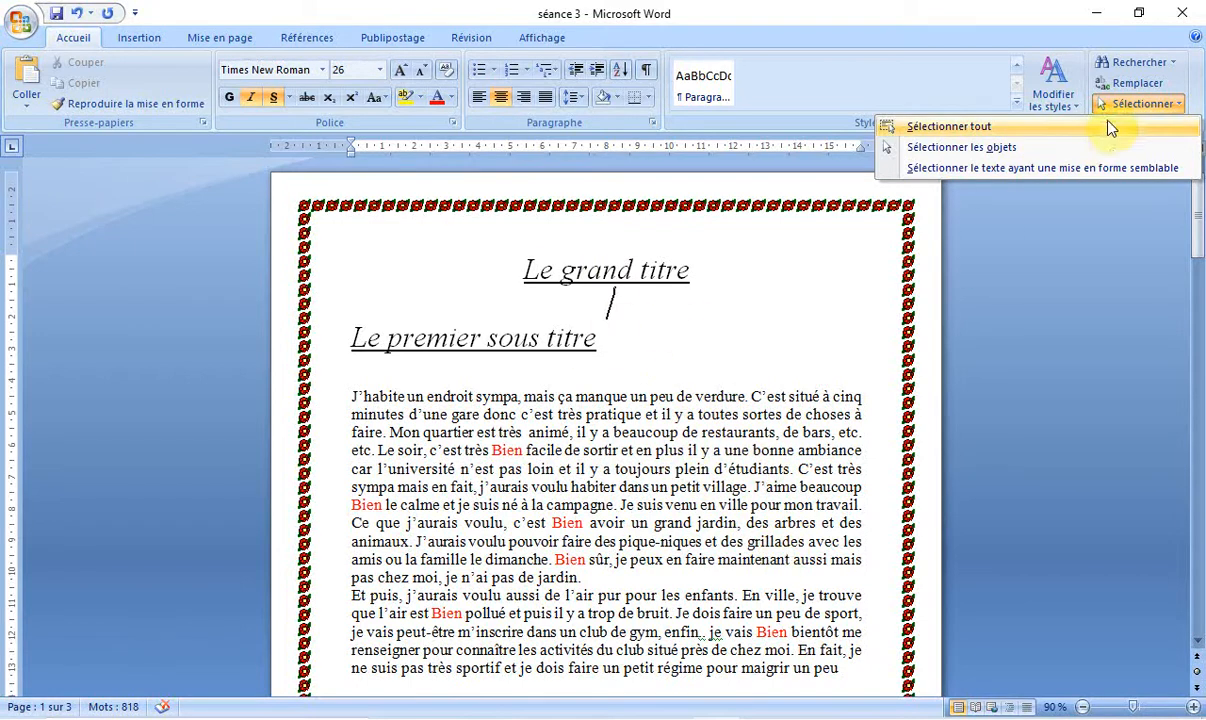
click(1007, 131)
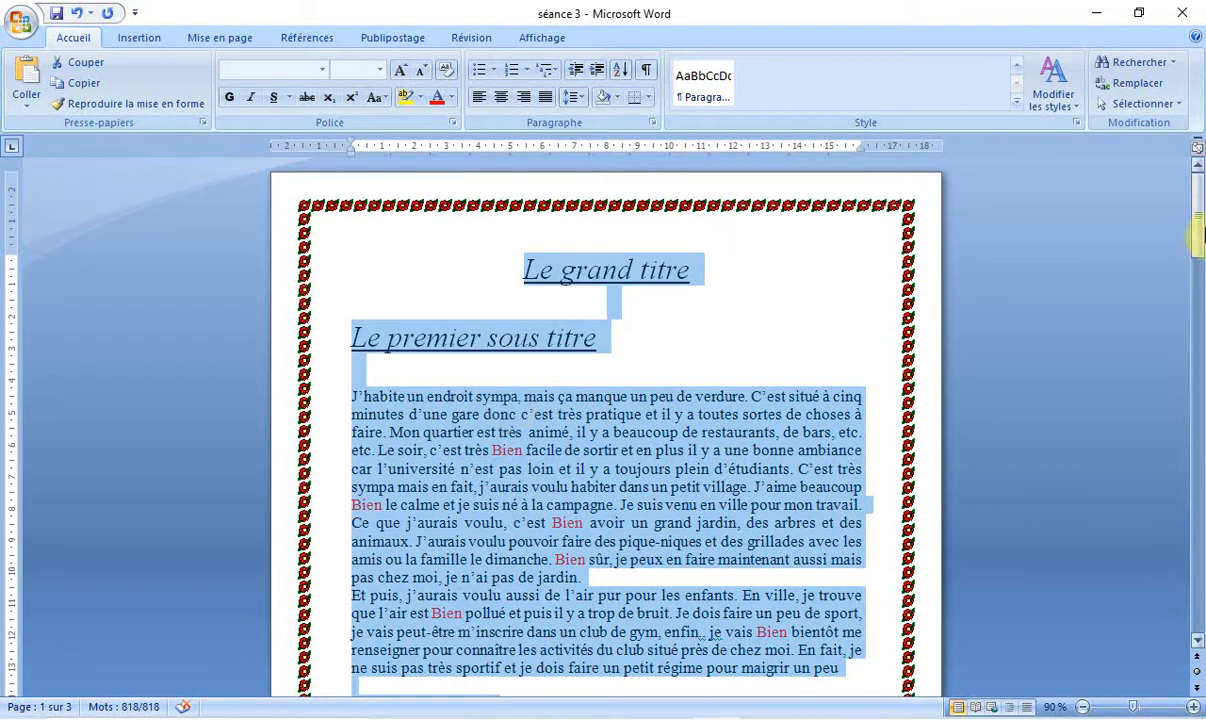
drag(1193, 228, 1198, 270)
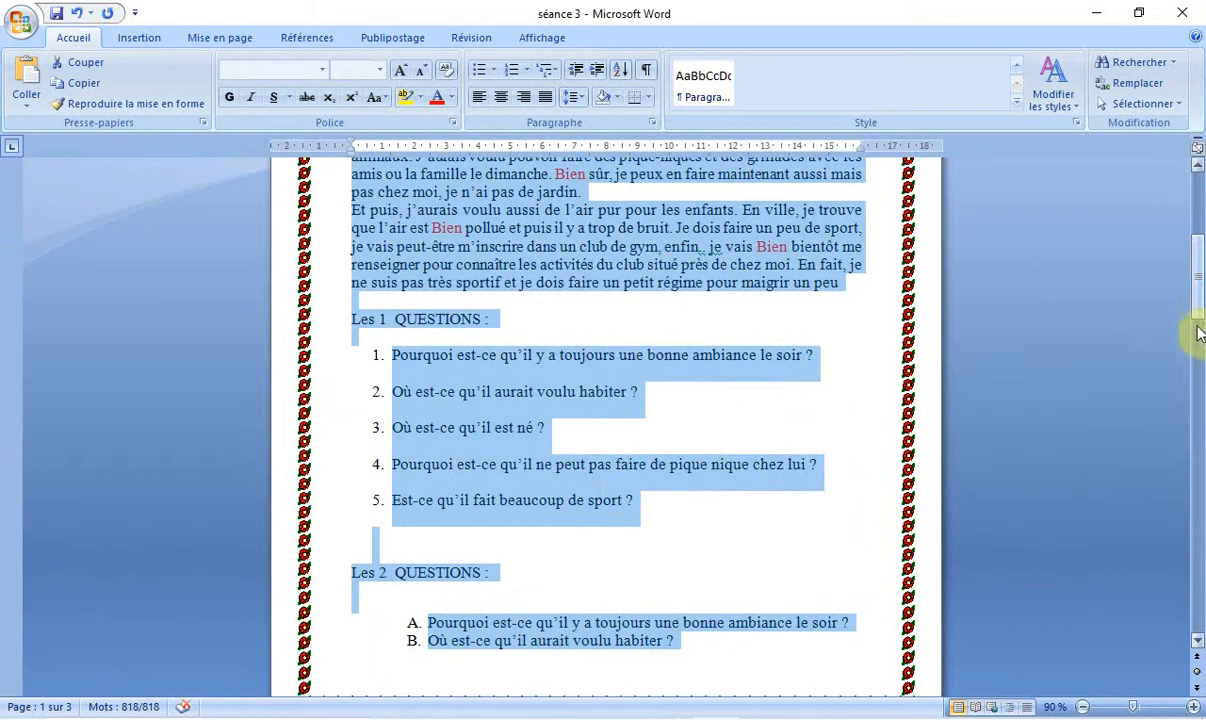
drag(1198, 300, 1195, 232)
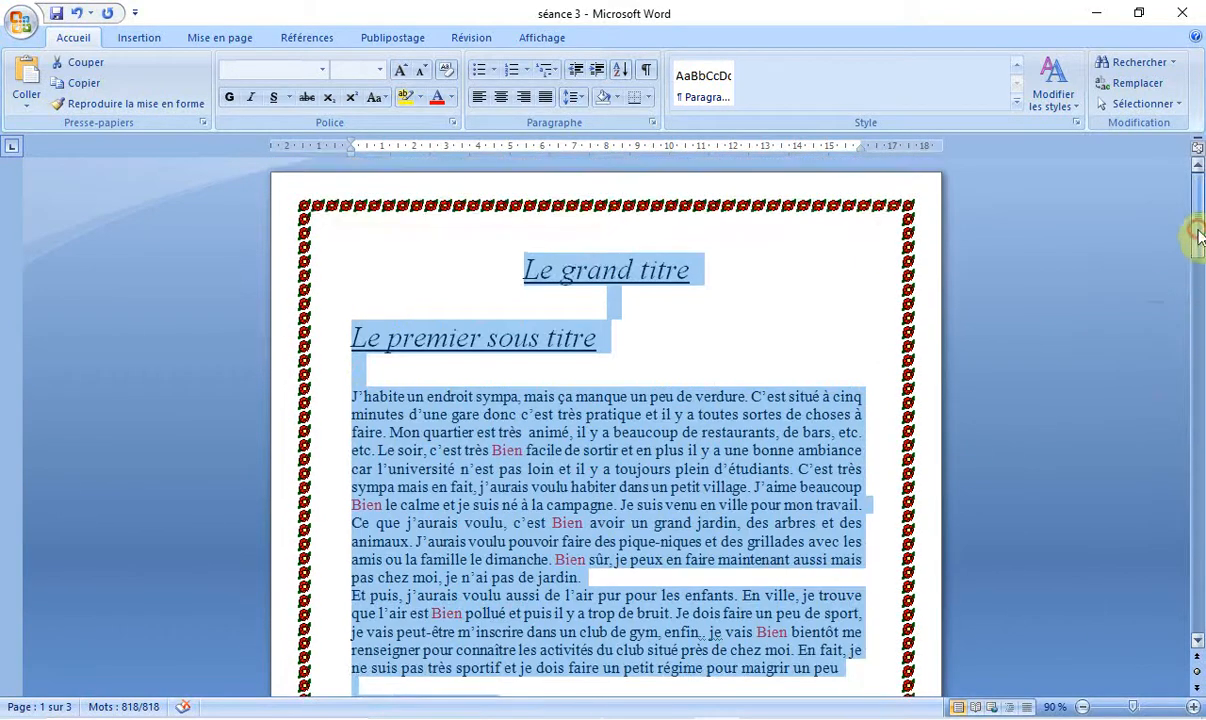
click(1150, 106)
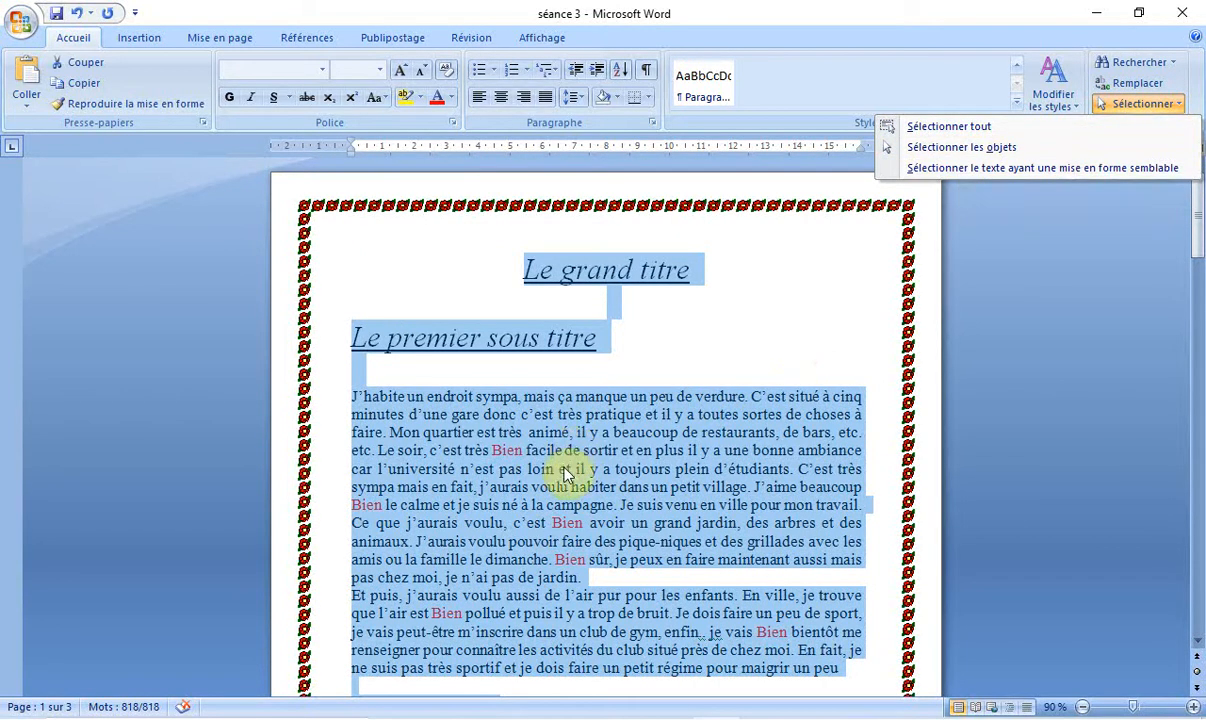
click(574, 433)
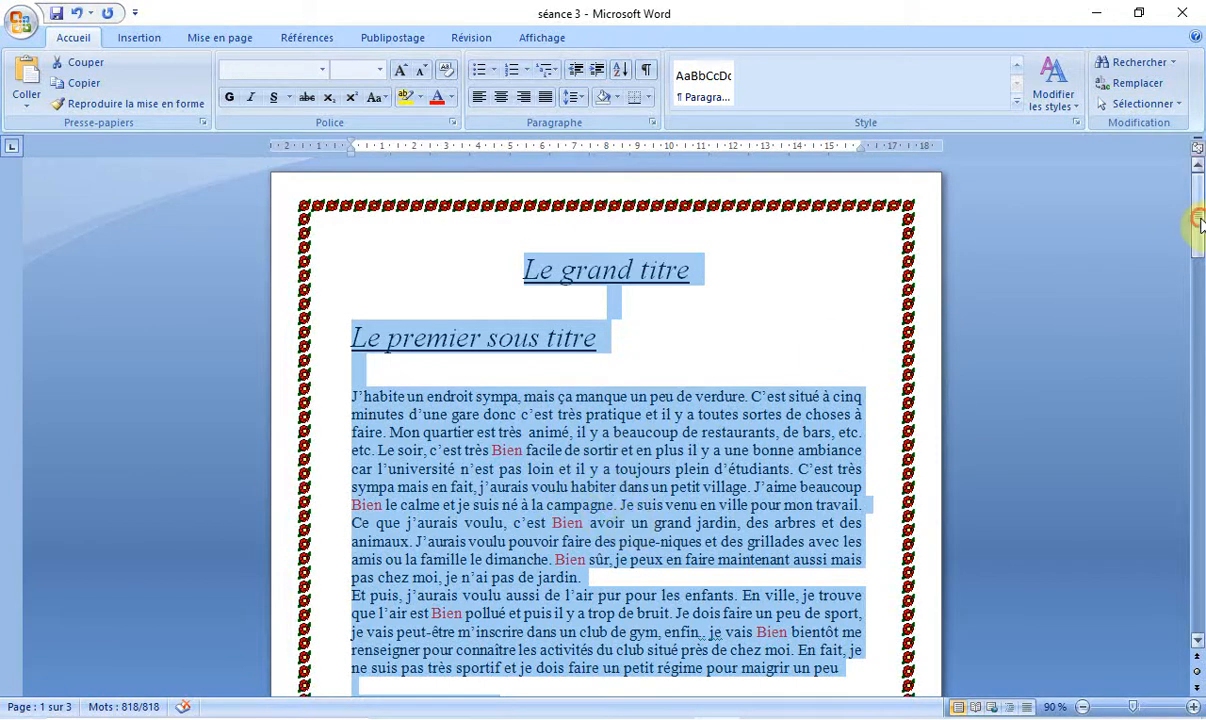
drag(1200, 224, 1198, 480)
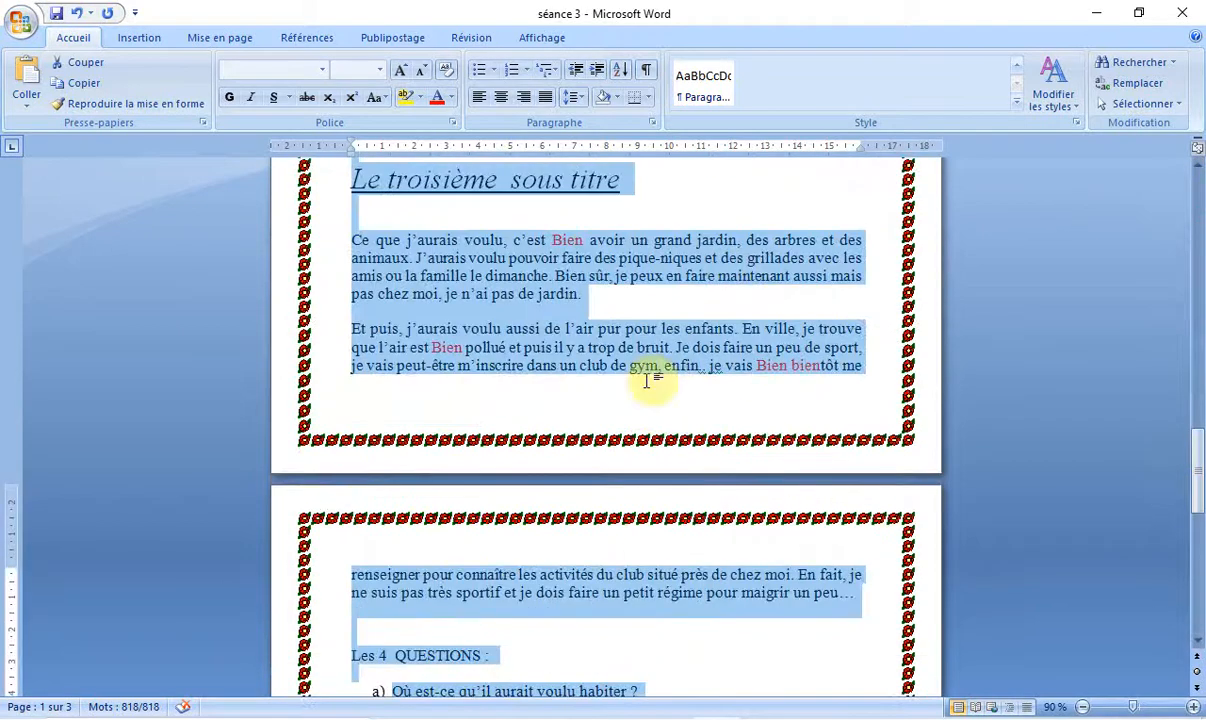
click(784, 300)
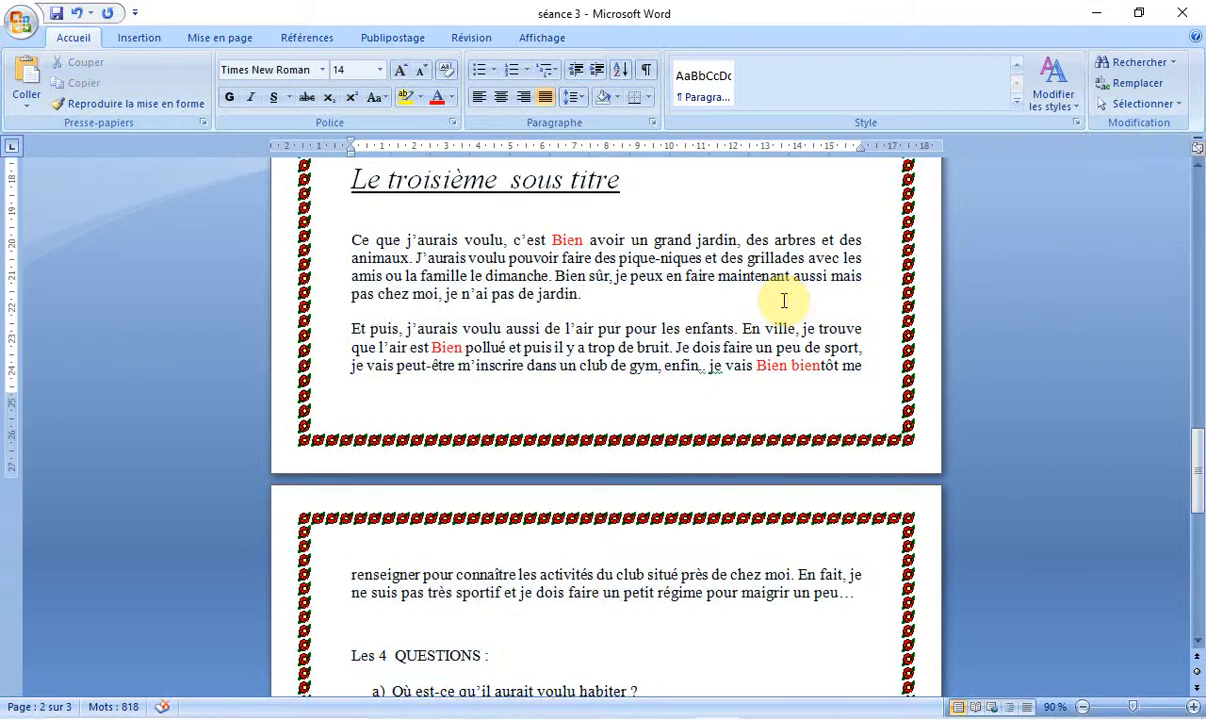
drag(1196, 474, 1195, 215)
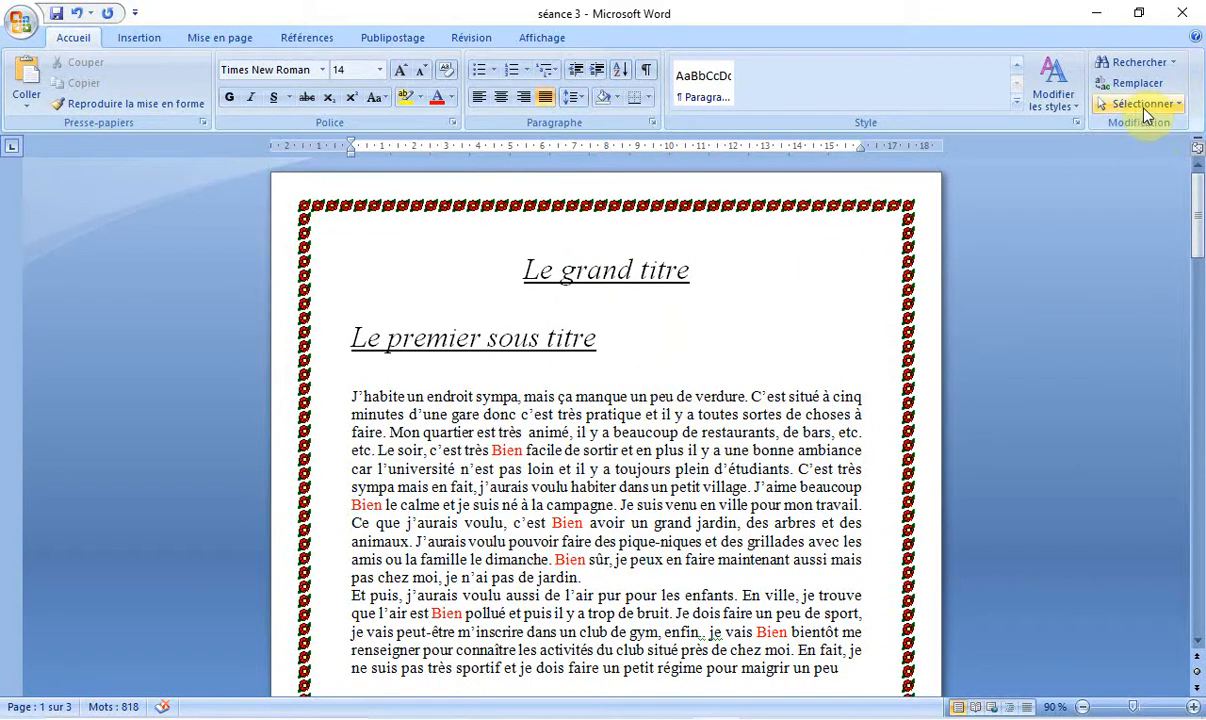
- Open the Find dialog for the document and place the on-screen keyboard below its search field
click(1174, 64)
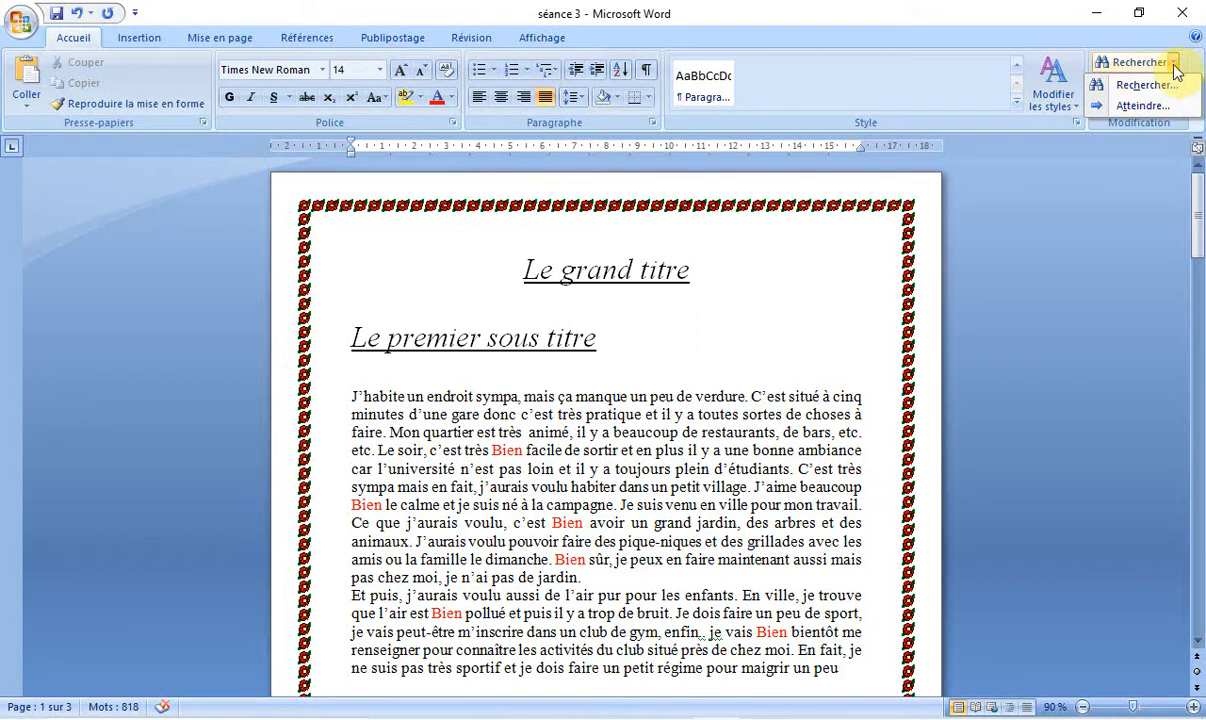
click(1158, 90)
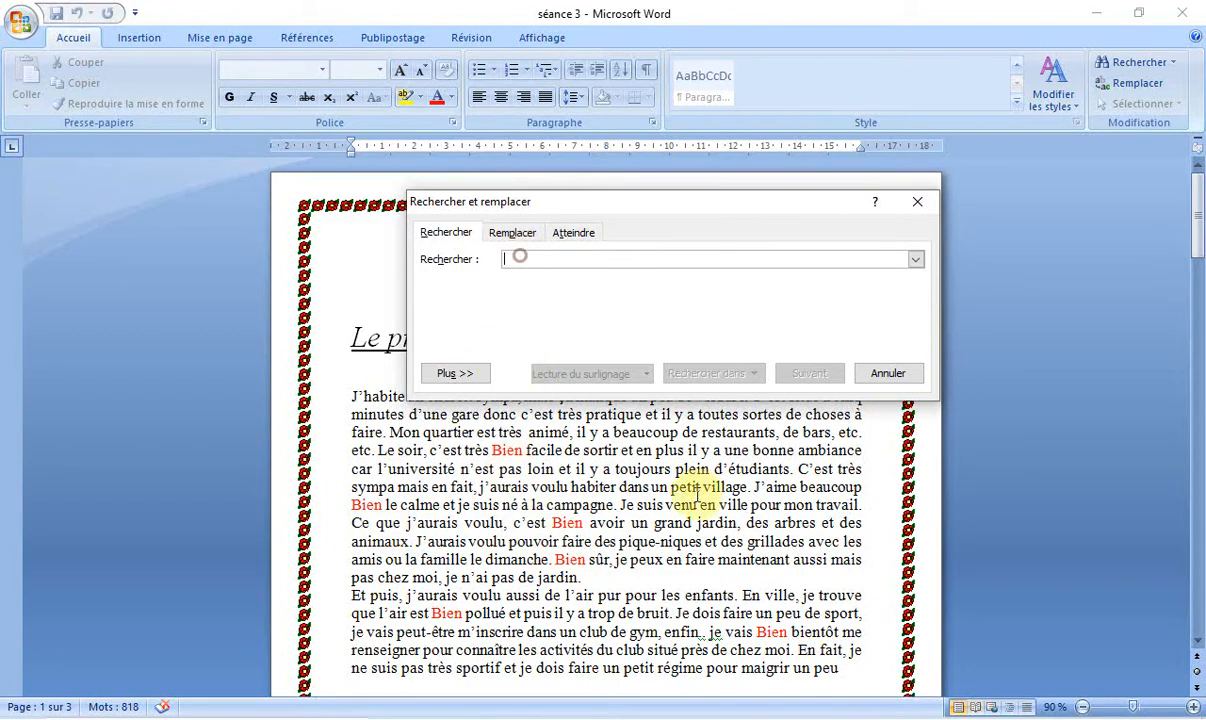
click(630, 718)
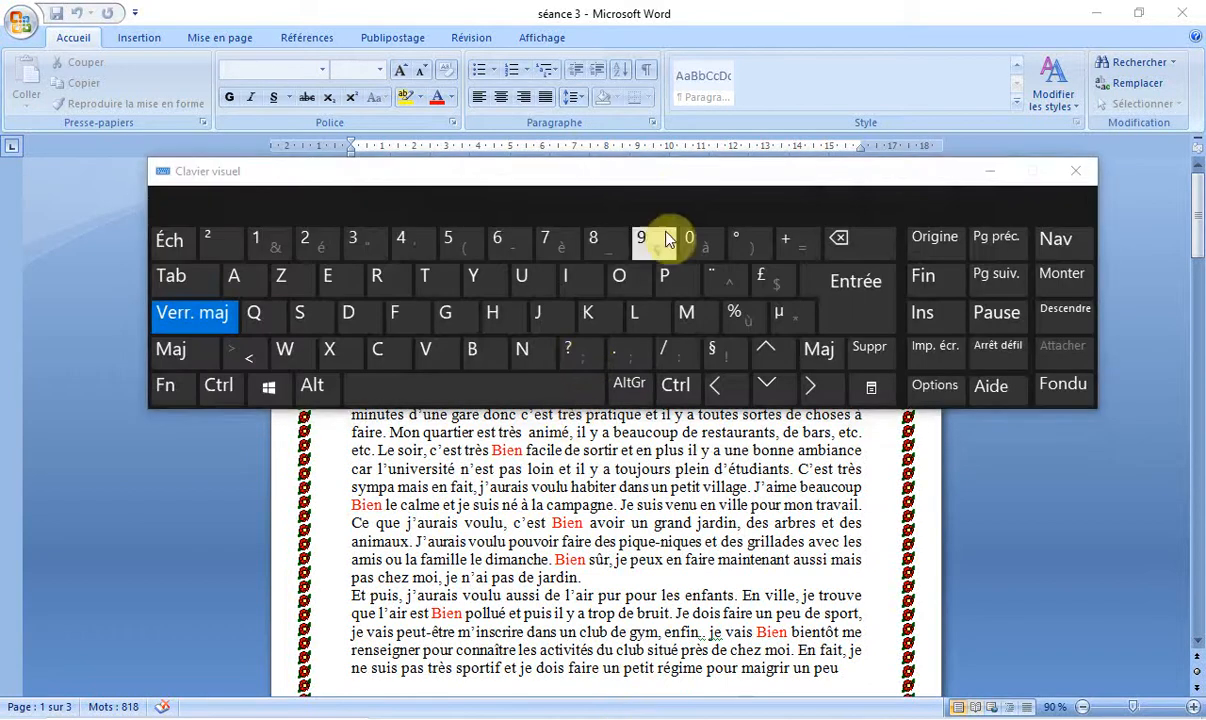
drag(682, 178, 725, 396)
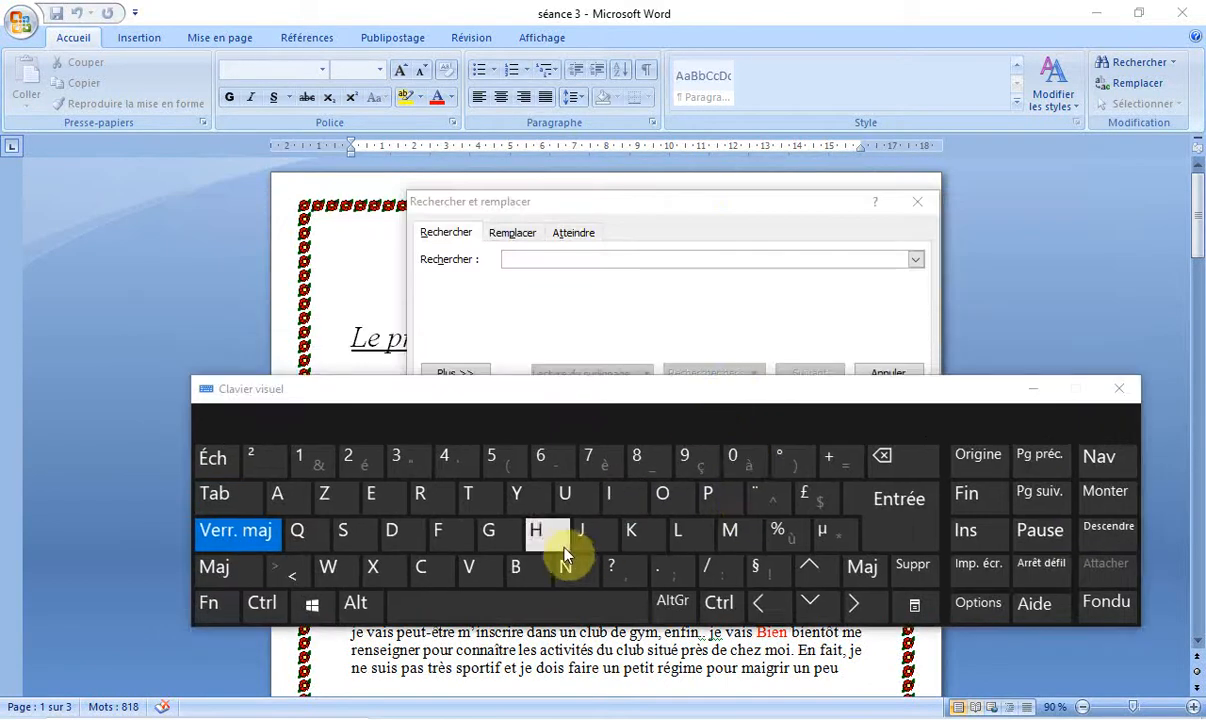
- Enter "Bien" as the search term with the on-screen keyboard, and minimize the keyboard
click(518, 586)
click(528, 261)
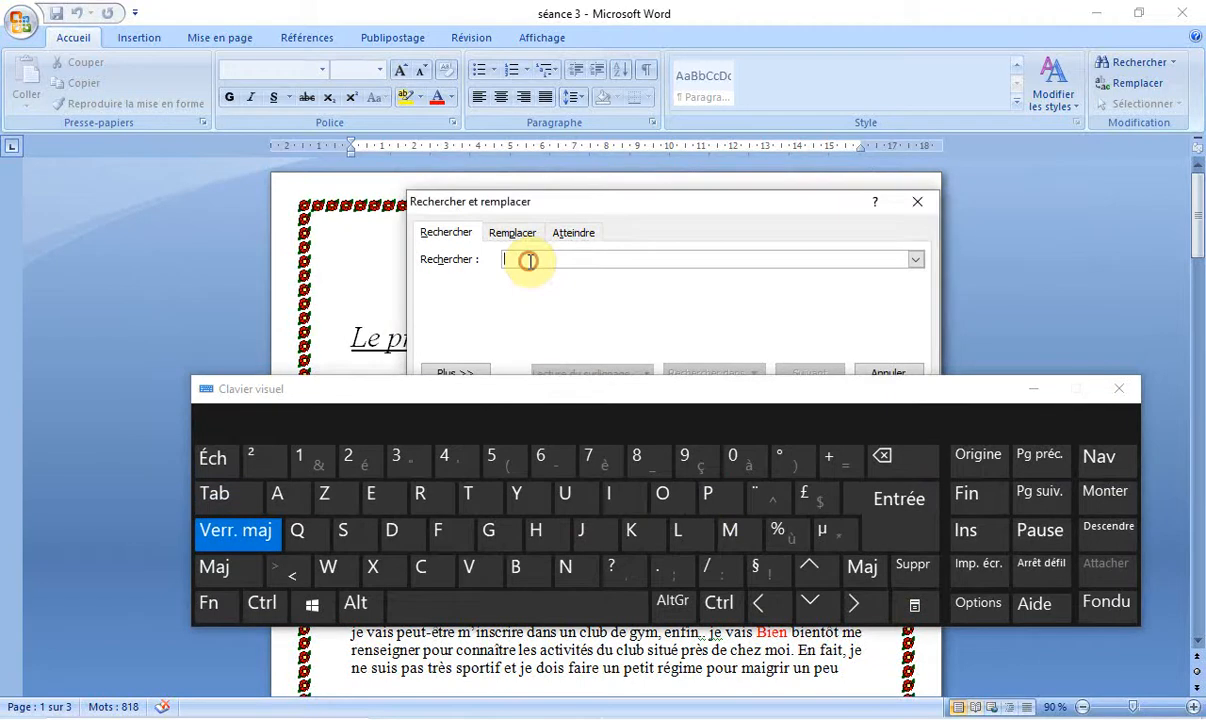
click(532, 575)
click(240, 530)
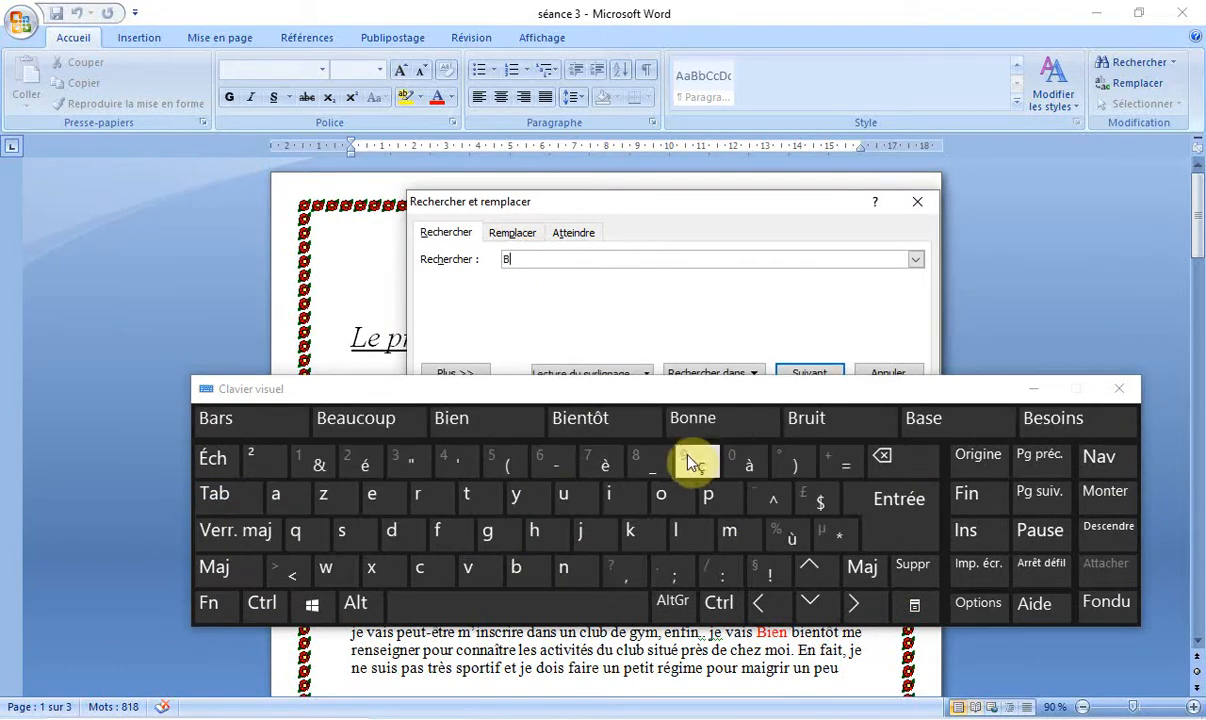
click(625, 495)
click(373, 494)
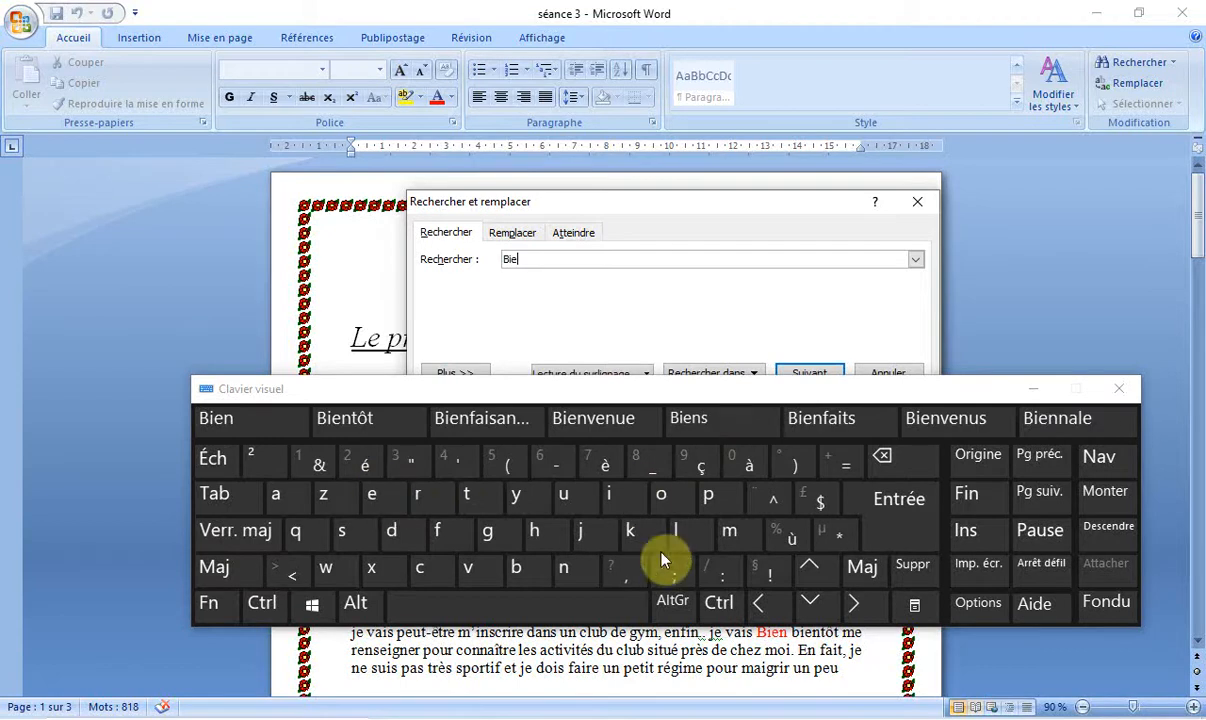
click(576, 570)
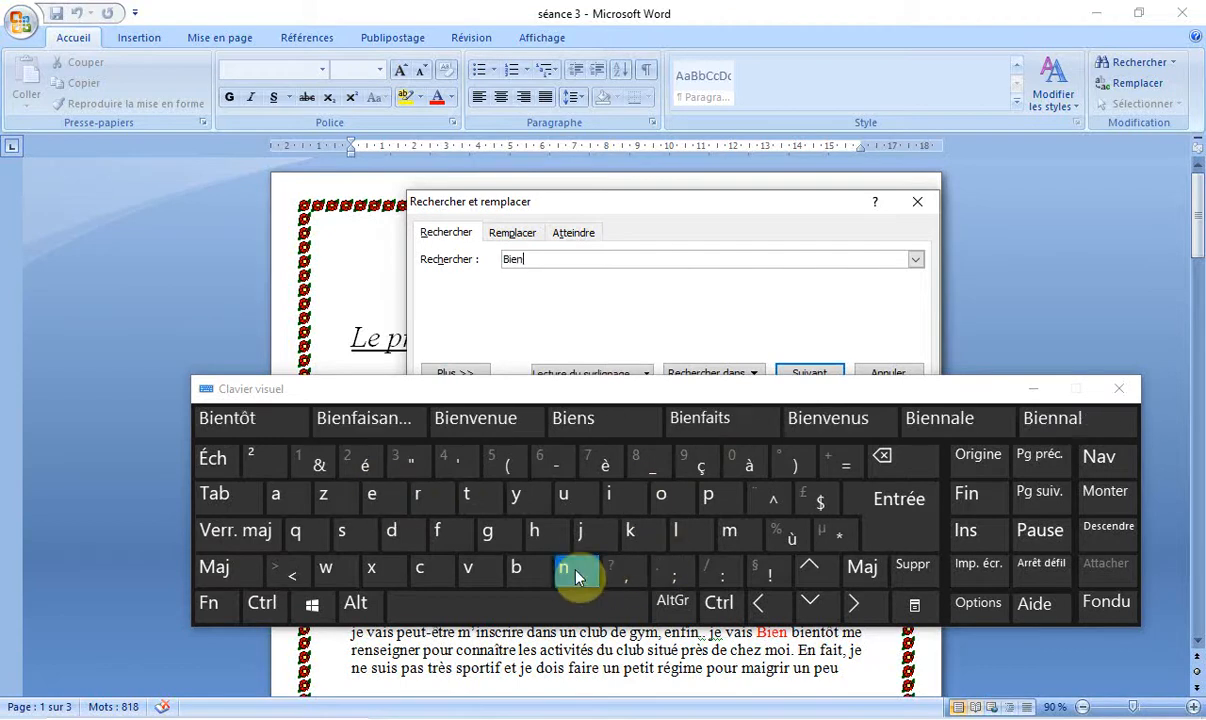
click(1036, 391)
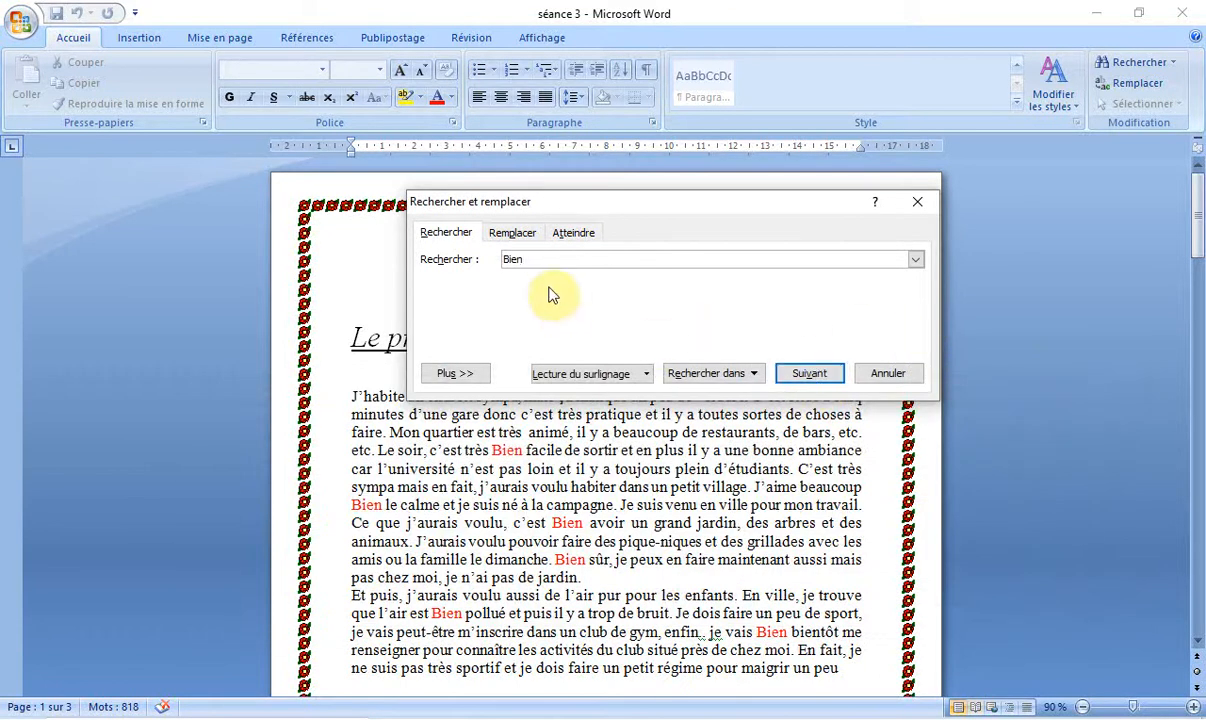
- Find the next occurrences of "Bien" through the last page, with the dialog moved clear of the text
click(809, 374)
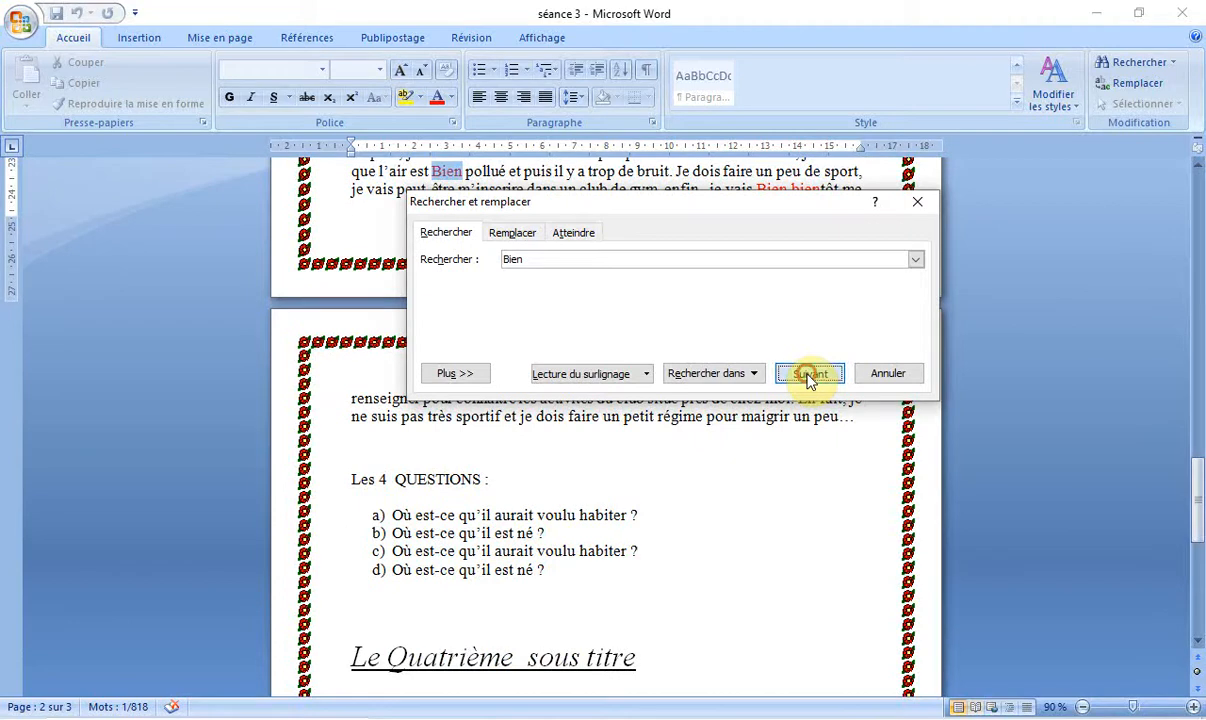
click(809, 375)
drag(841, 220, 342, 8)
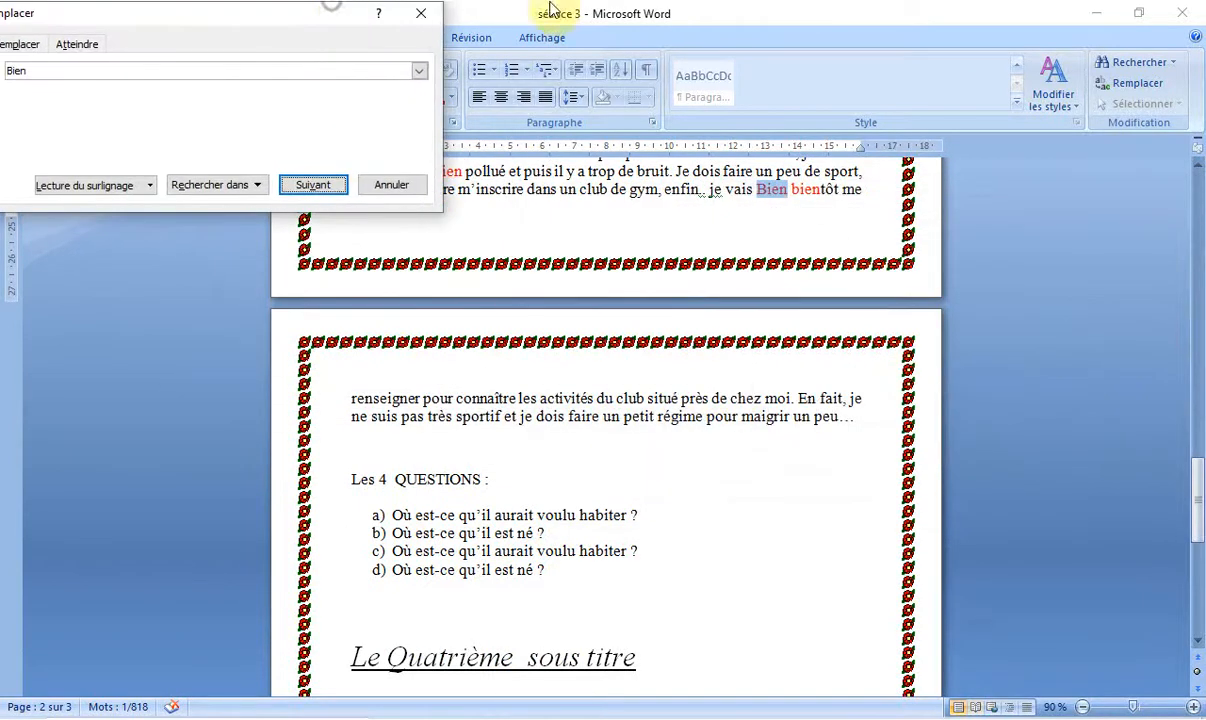
scroll(1197, 168, up, 2)
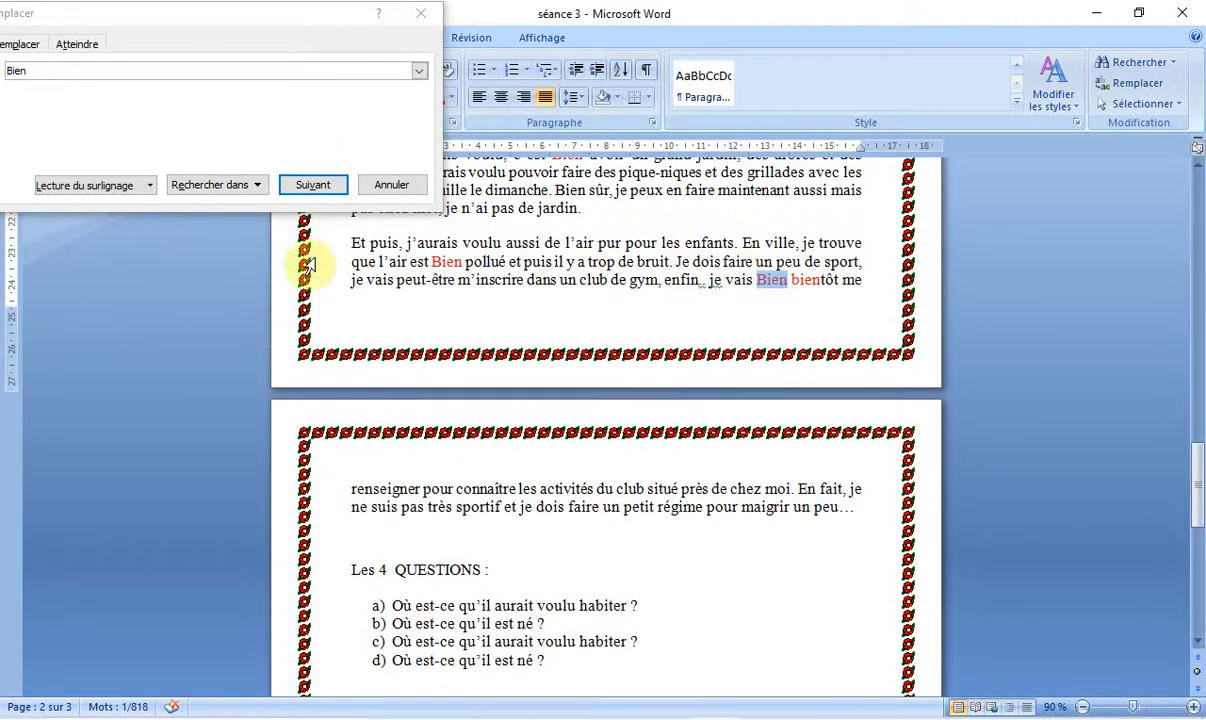
click(330, 184)
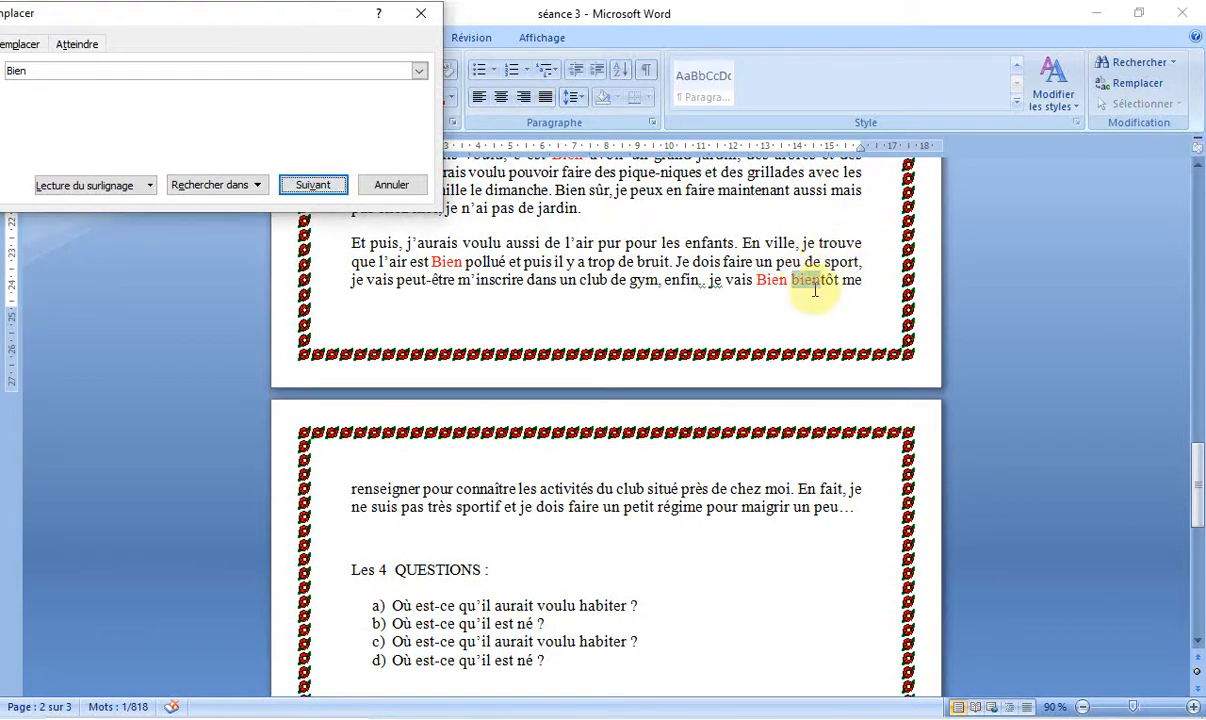
click(313, 186)
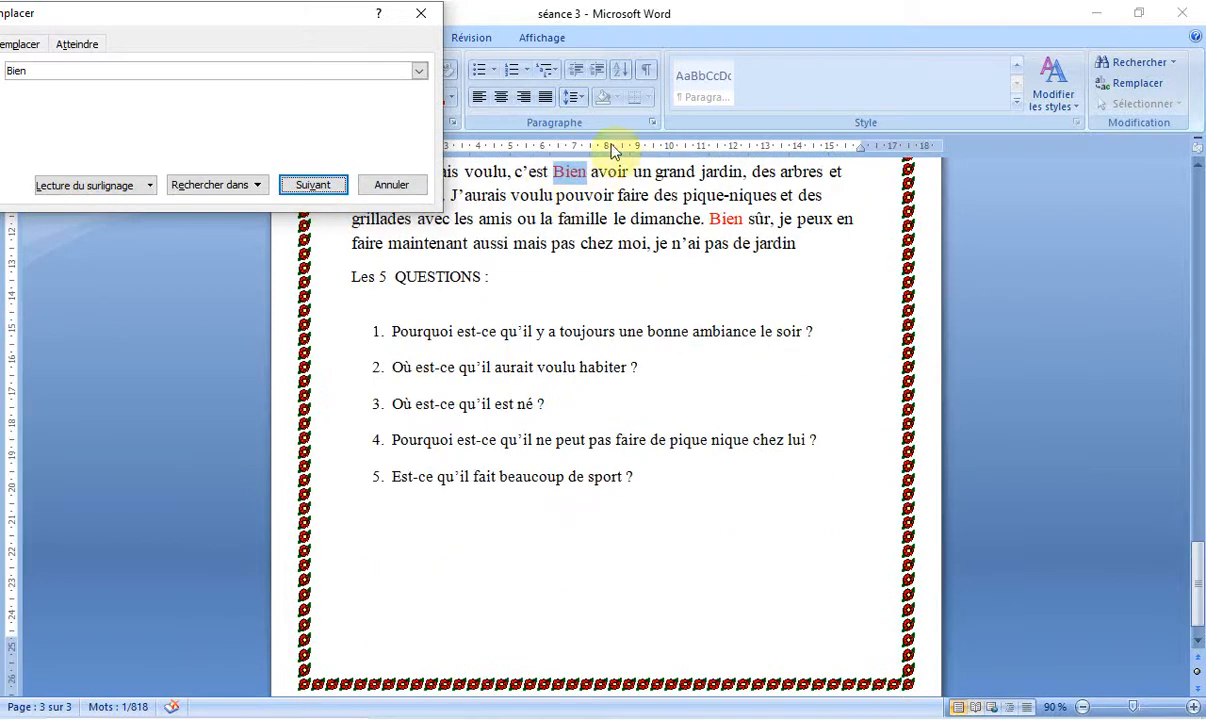
click(313, 186)
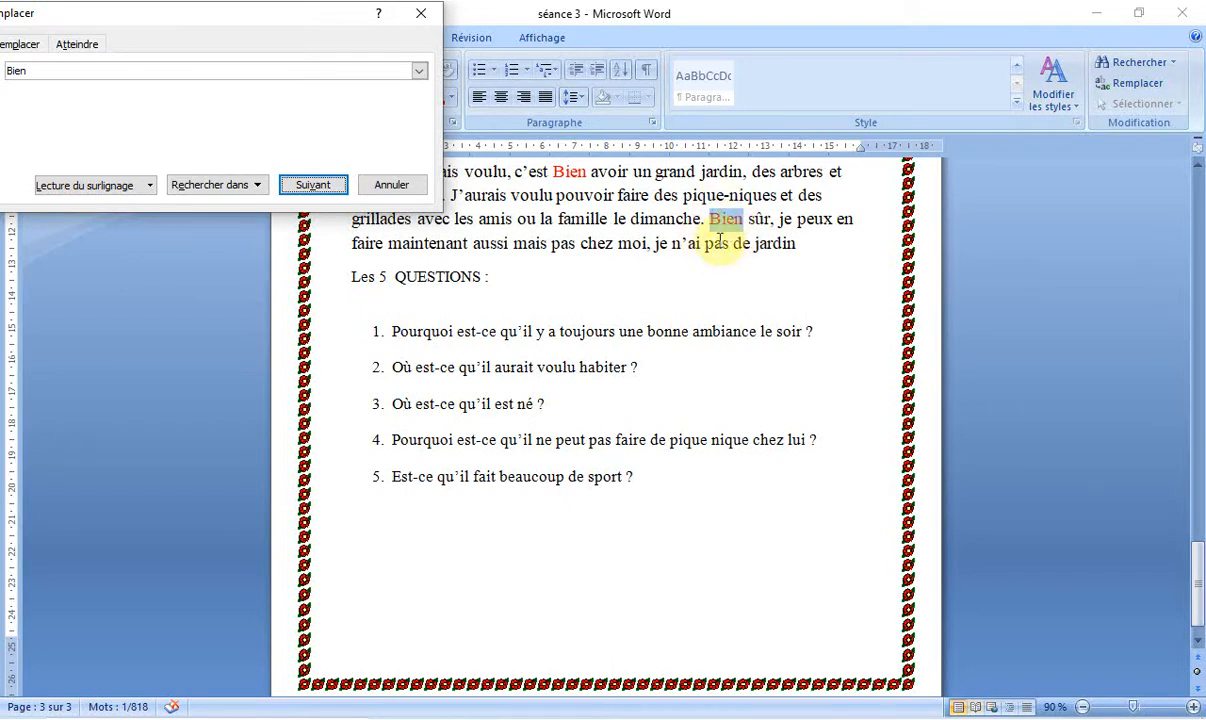
- Continue finding "Bien" from the document's beginning until the whole document has been searched, and dismiss the completion message
click(313, 186)
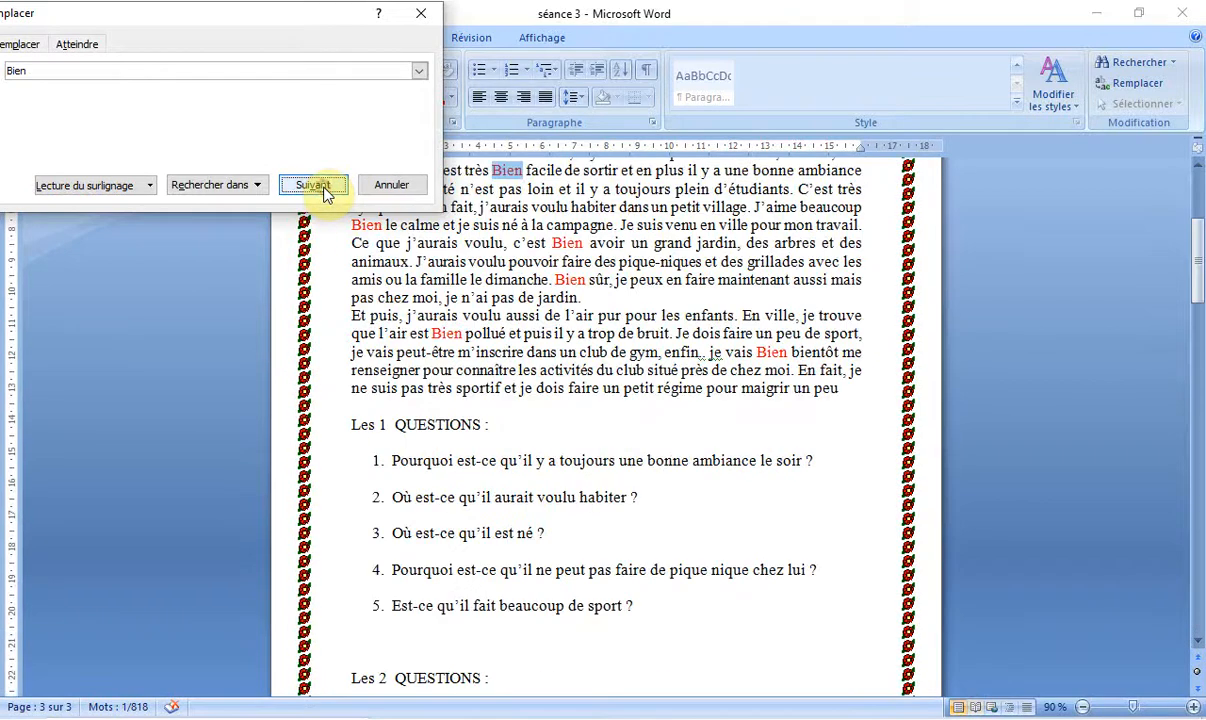
click(320, 190)
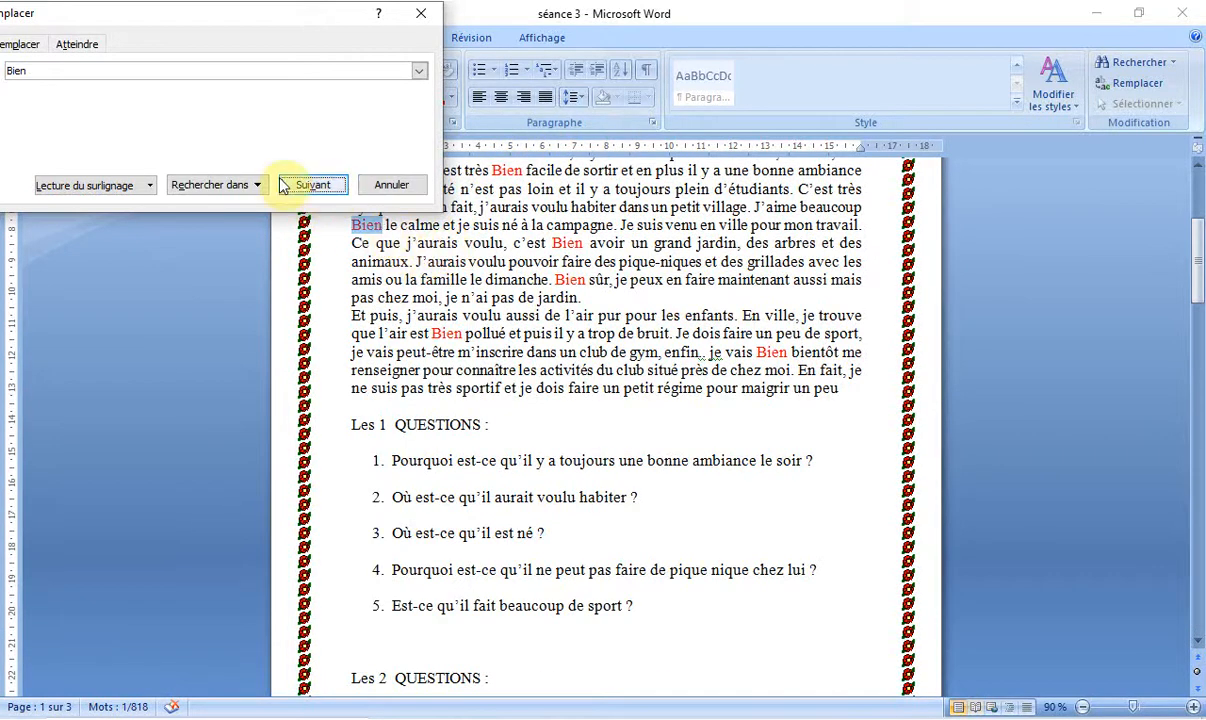
click(300, 189)
click(298, 187)
click(298, 187)
click(298, 187)
click(298, 187)
click(298, 187)
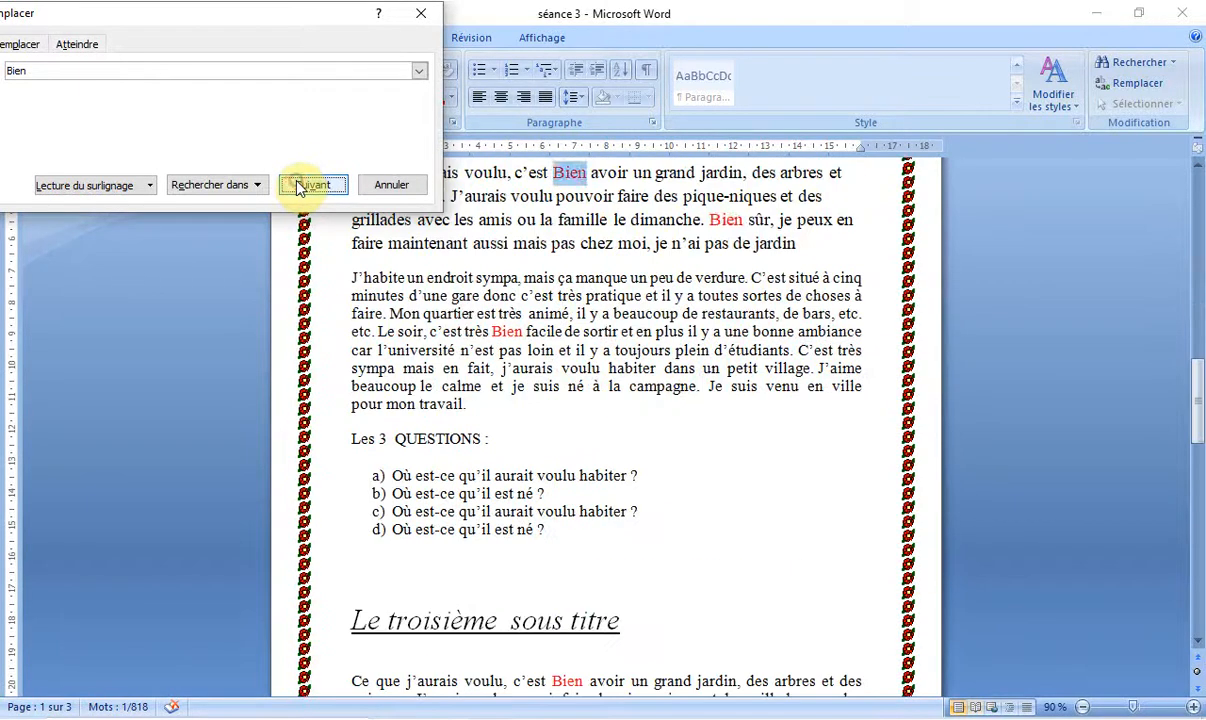
click(298, 187)
click(298, 187)
click(298, 187)
click(298, 187)
click(298, 187)
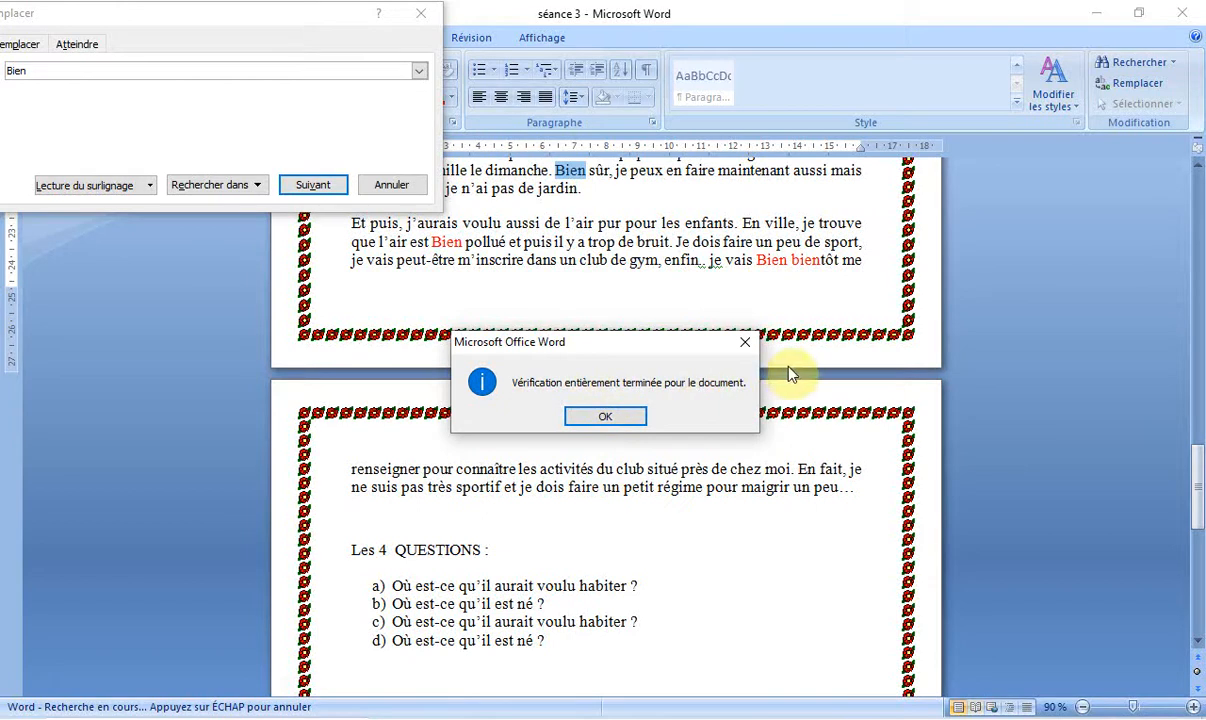
click(605, 417)
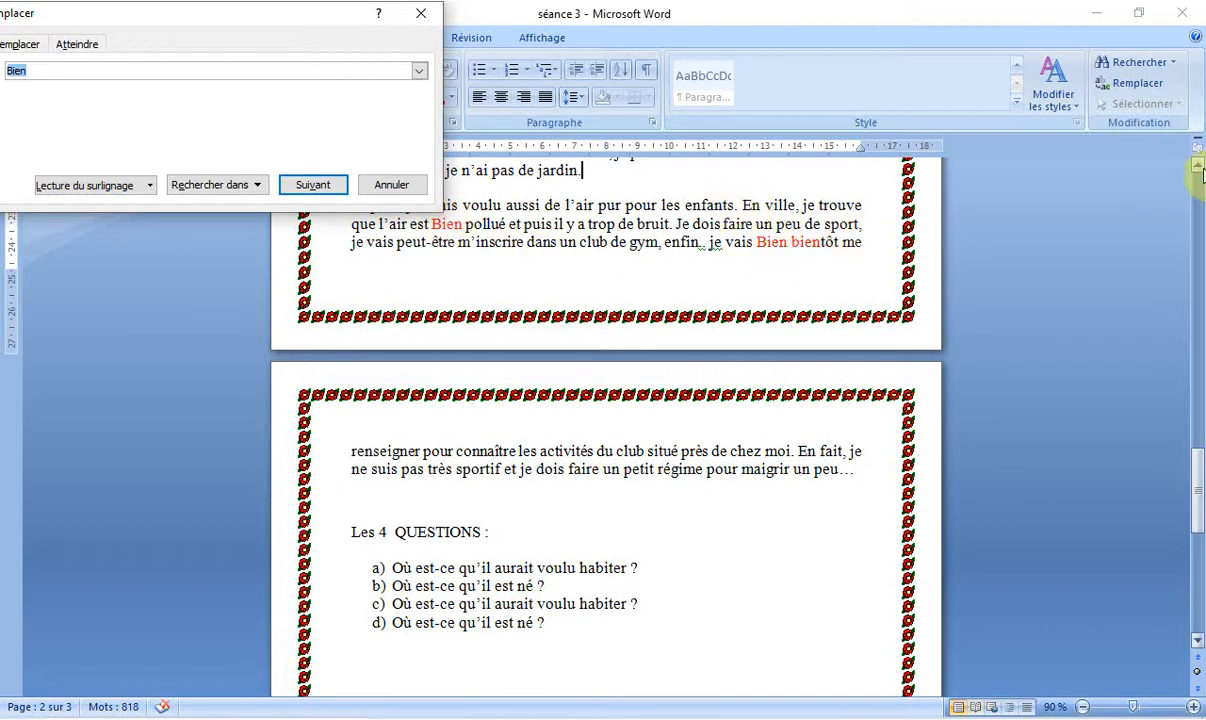
- Move the search dialog clear of the third subtitle's text and switch it to replacing "Bien", ready for the replacement word
click(1198, 166)
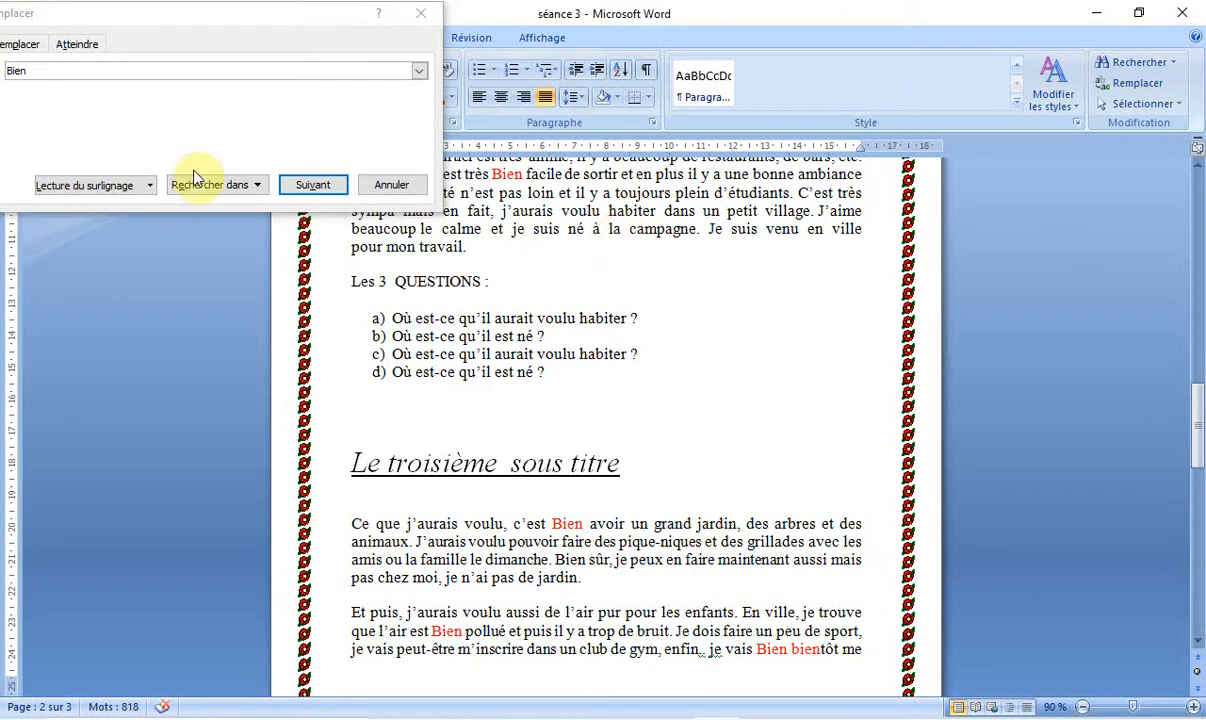
drag(188, 22, 738, 102)
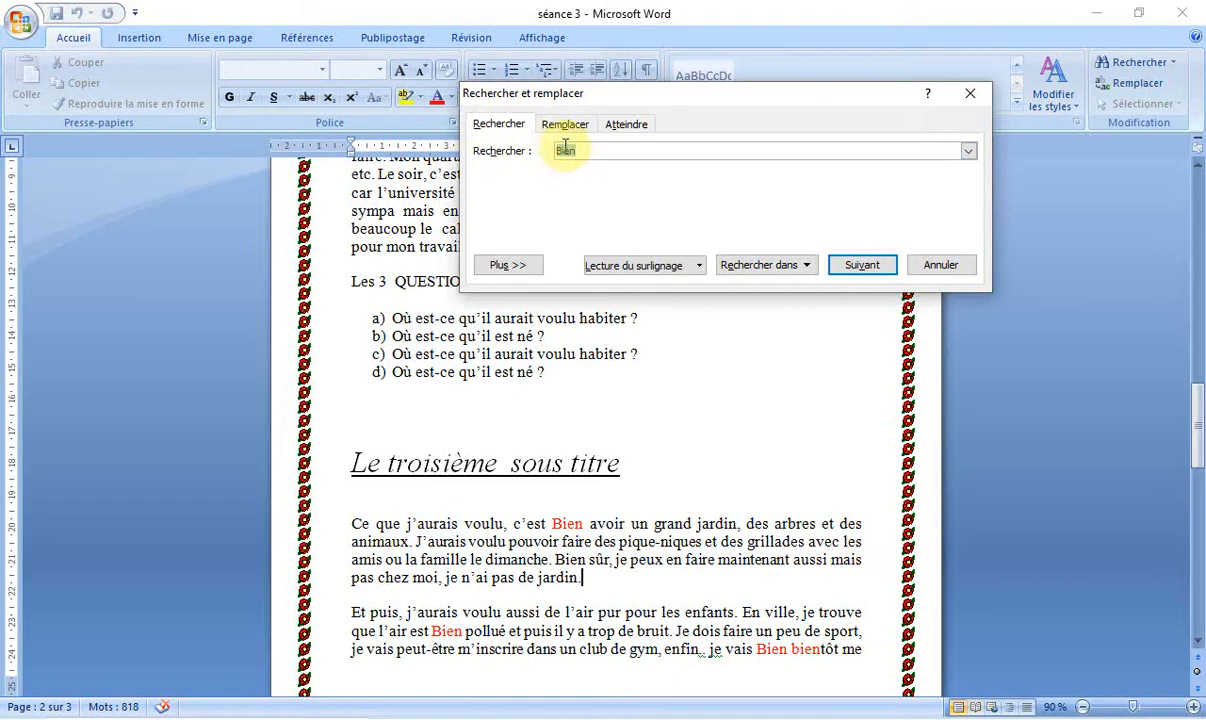
click(556, 128)
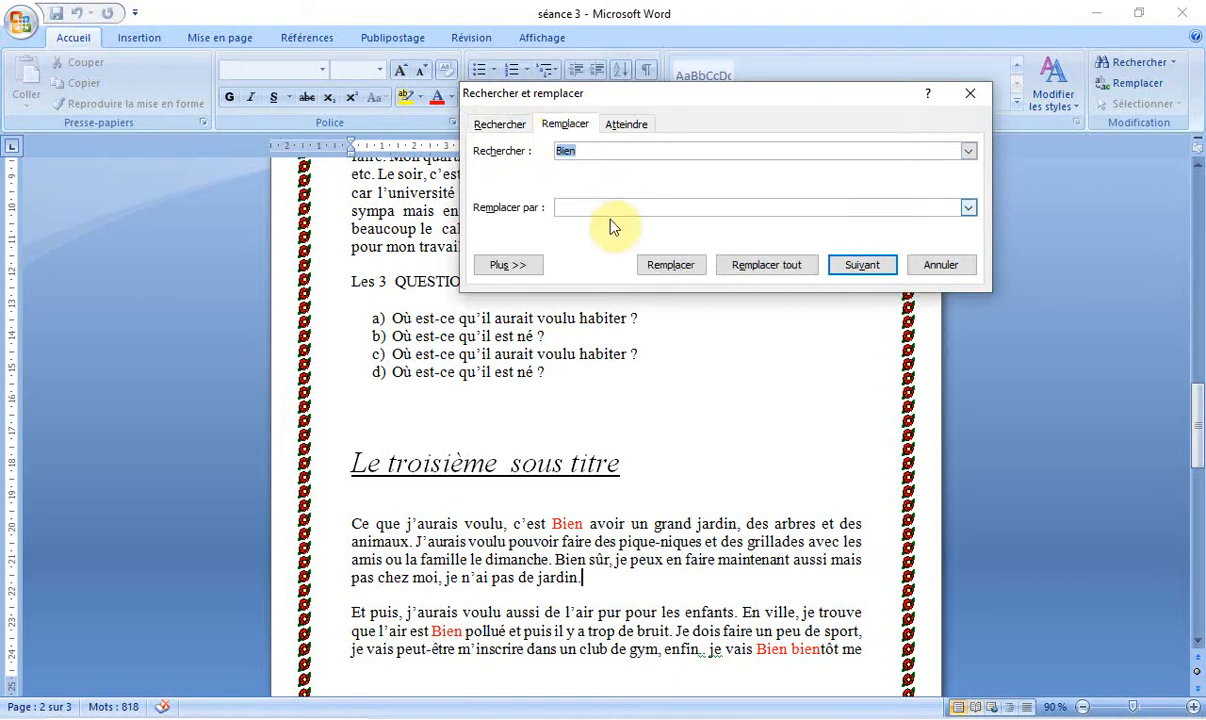
click(577, 202)
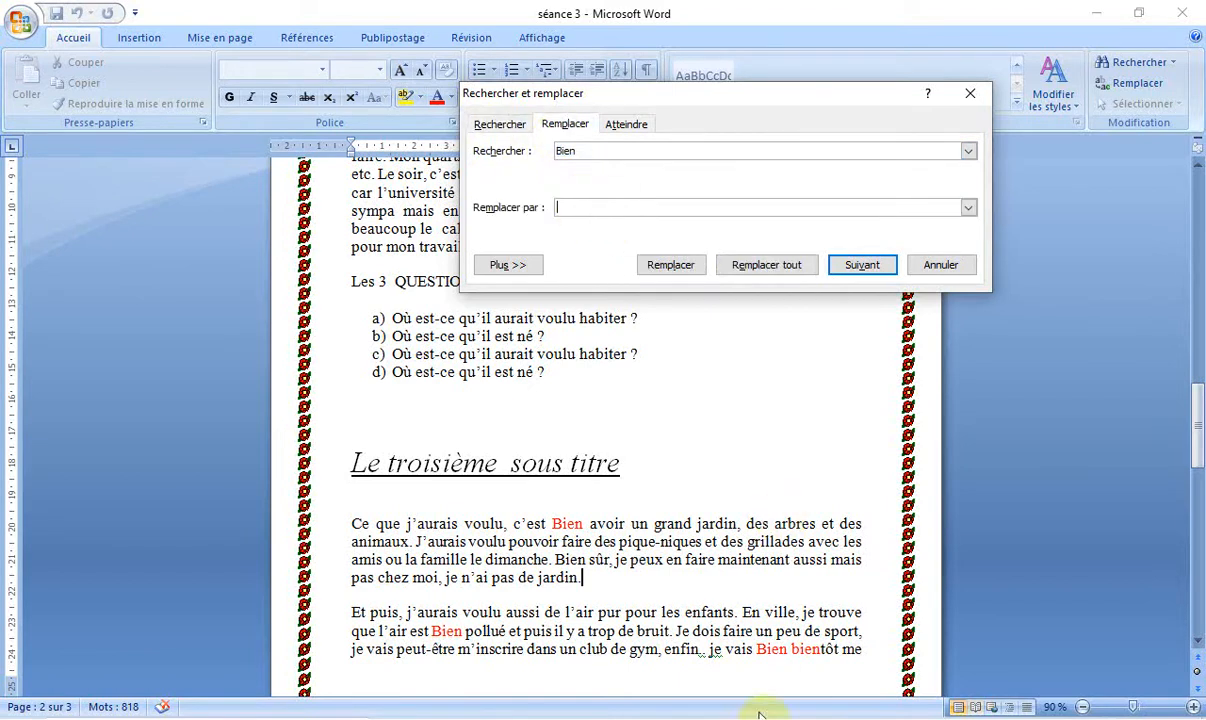
- Enter "Top" as the replacement text with the on-screen keyboard, and minimize the keyboard
click(640, 717)
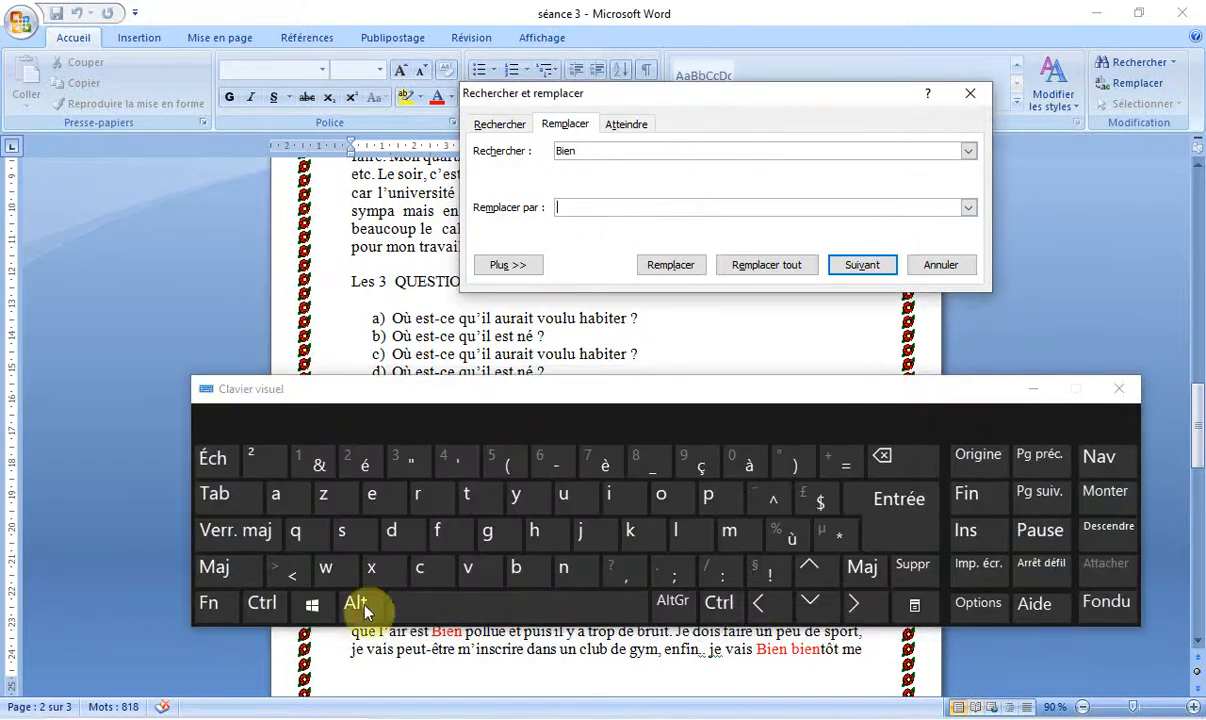
click(263, 538)
click(474, 500)
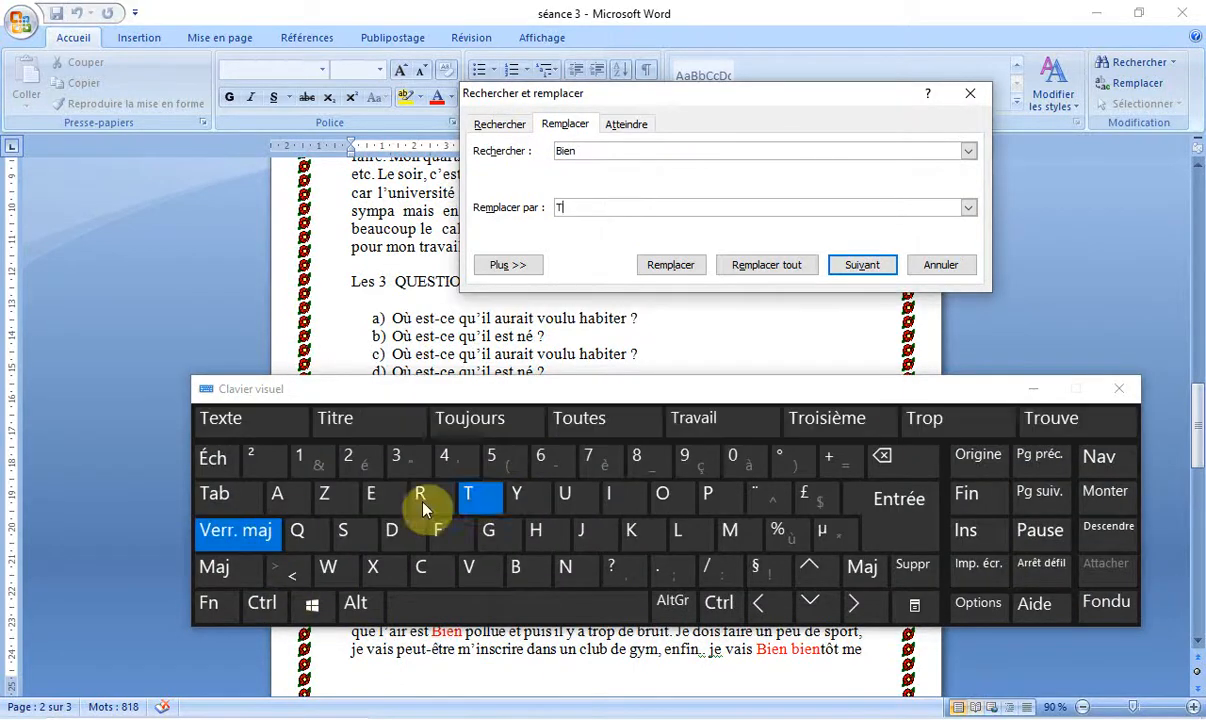
click(258, 531)
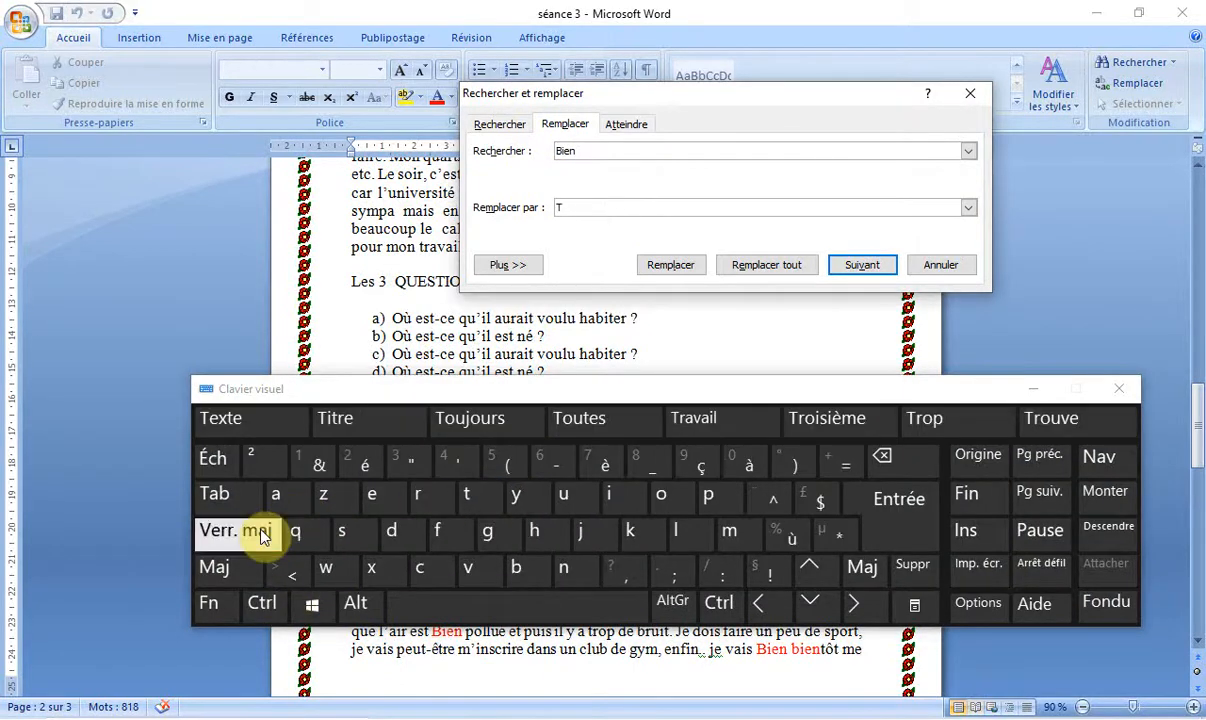
click(671, 496)
click(712, 495)
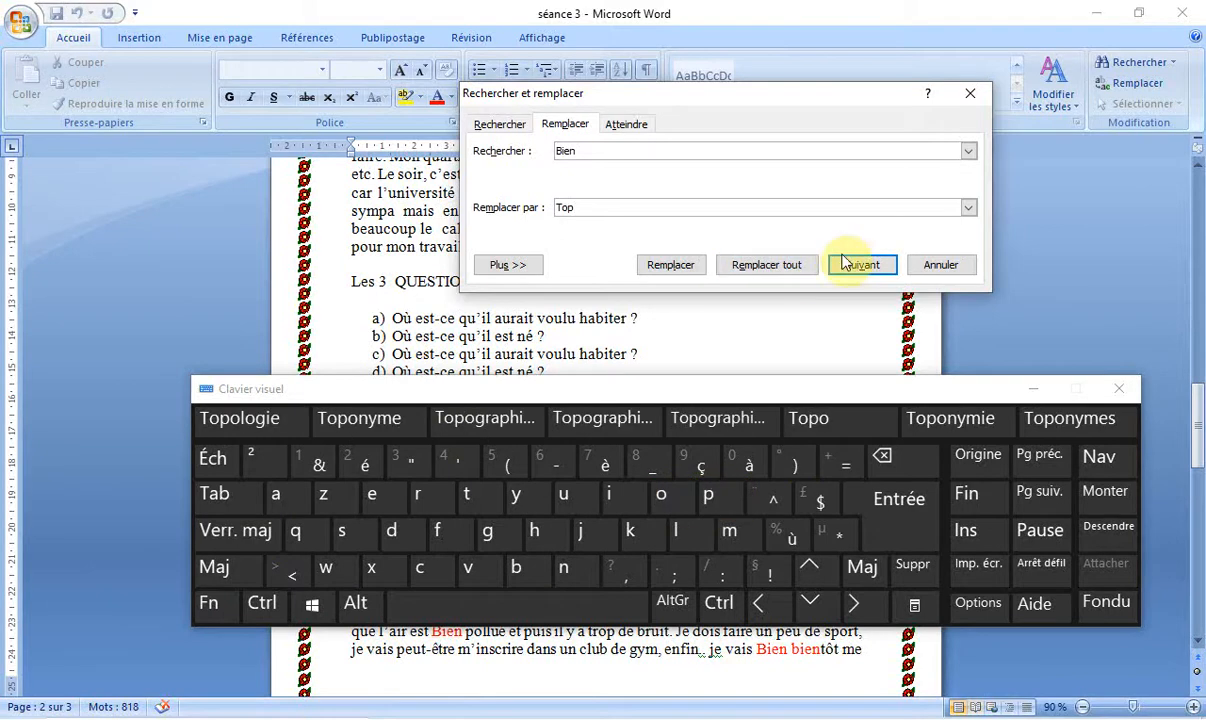
click(852, 484)
click(862, 265)
click(1033, 388)
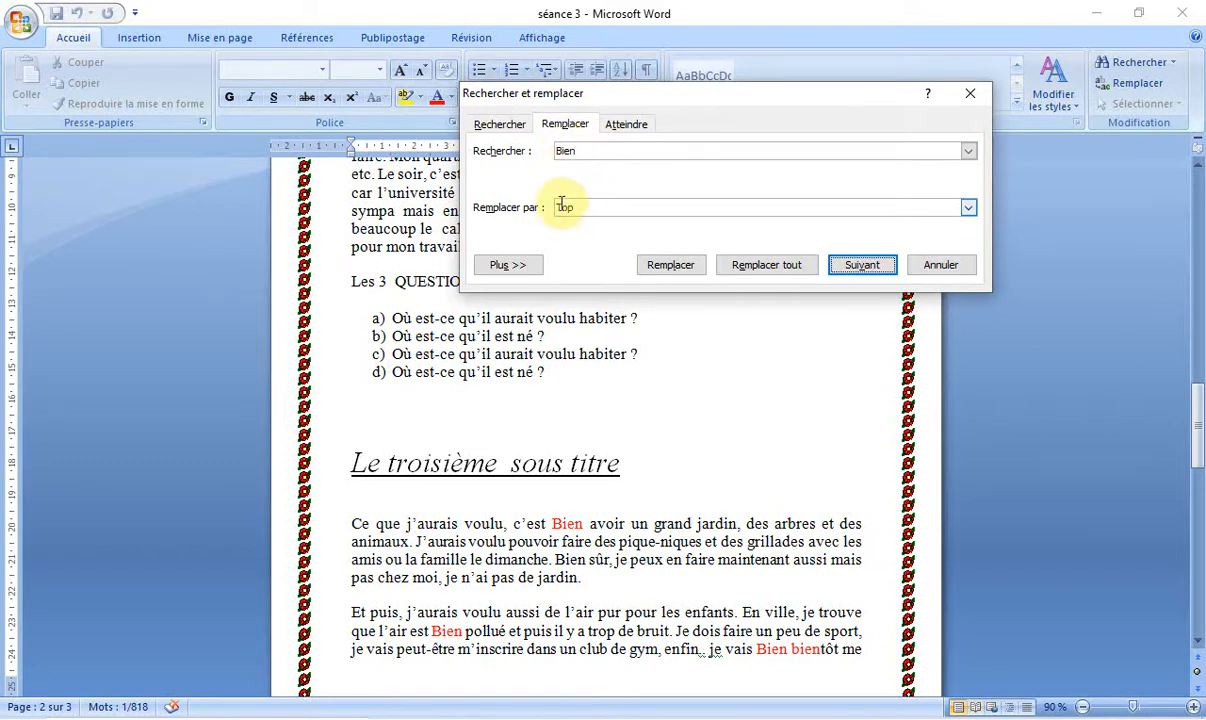
- Replace all occurrences of "Bien" with "Top", search again for any remaining "Bien", and close the dialog
click(755, 268)
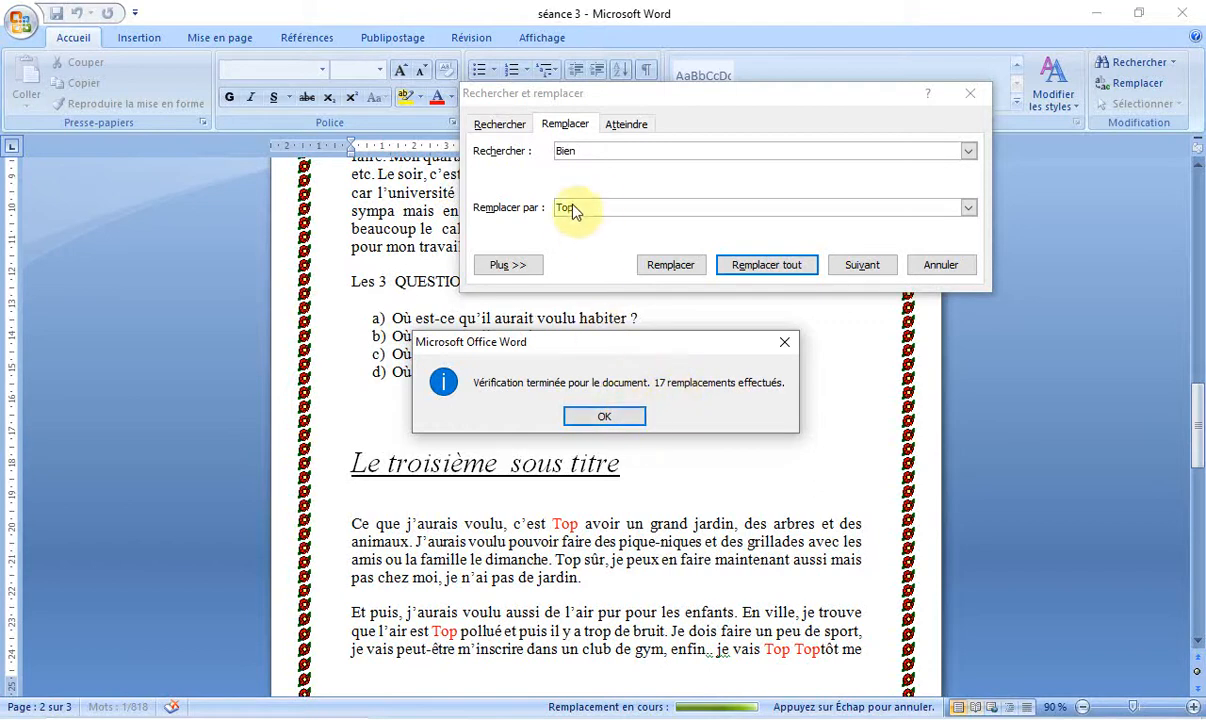
click(622, 424)
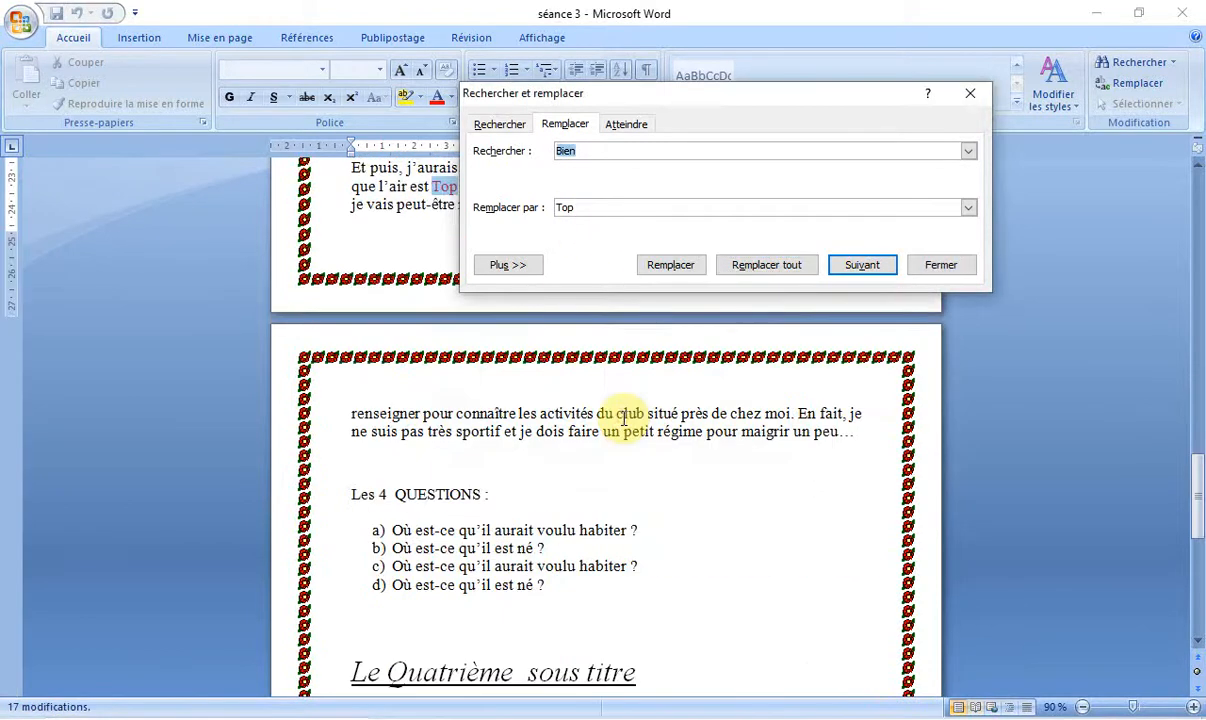
click(862, 268)
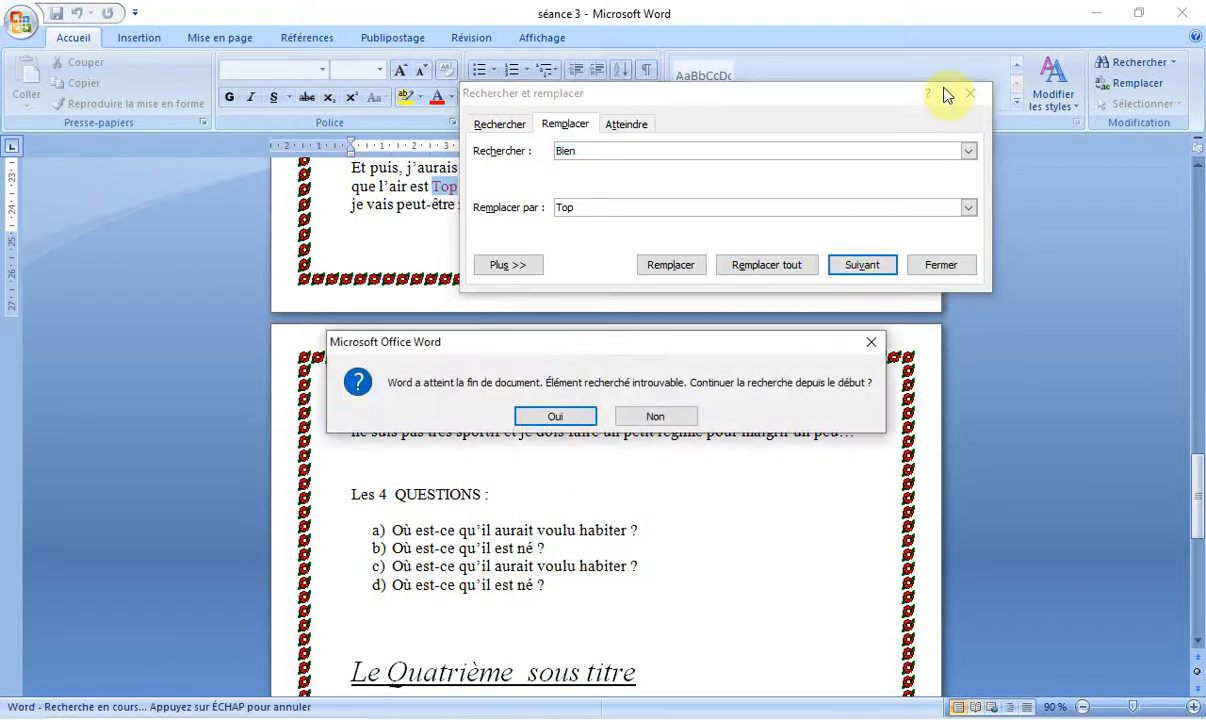
click(872, 345)
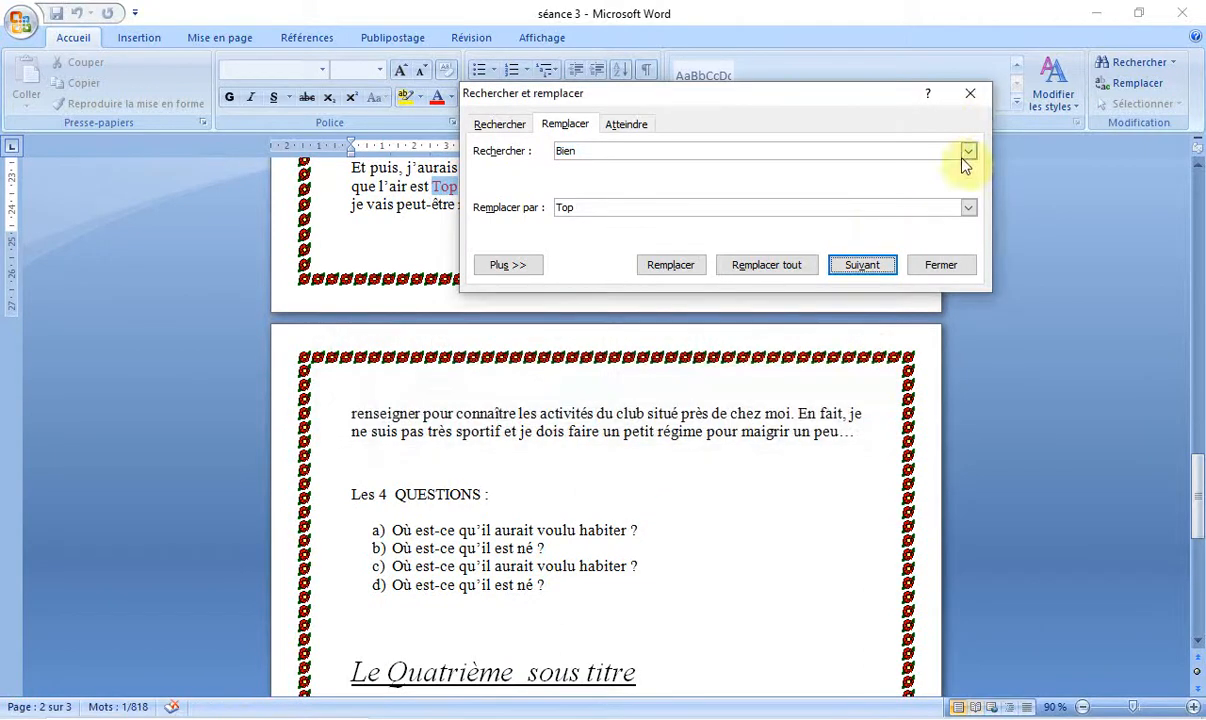
click(970, 96)
- Check the replaced words under the third and fourth subtitles, highlighting the instances of "Top" in their paragraphs
drag(1198, 515, 1195, 485)
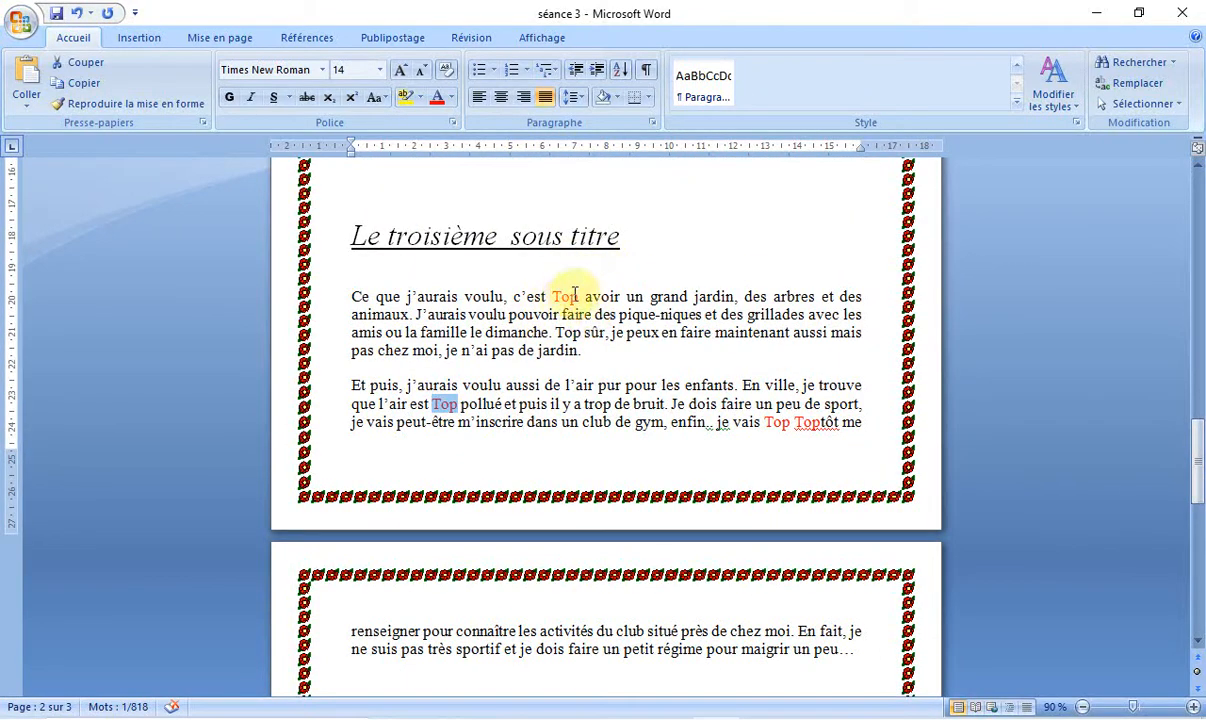
double_click(560, 296)
double_click(434, 403)
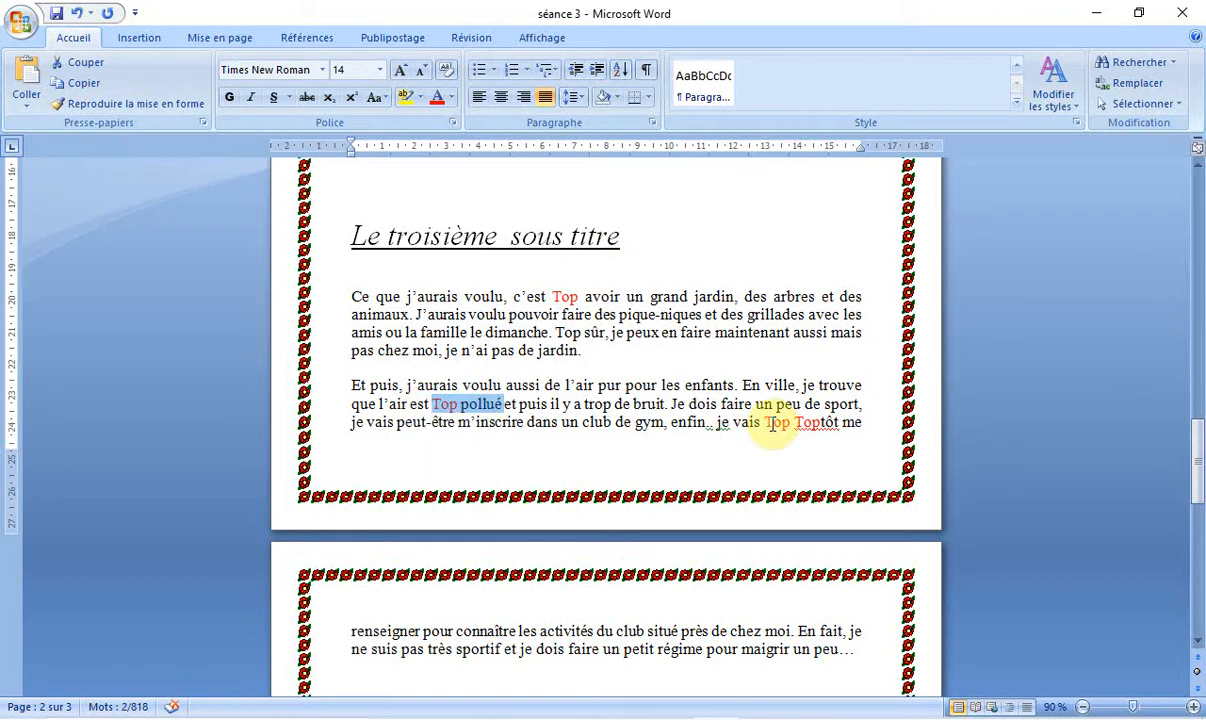
drag(765, 422, 799, 422)
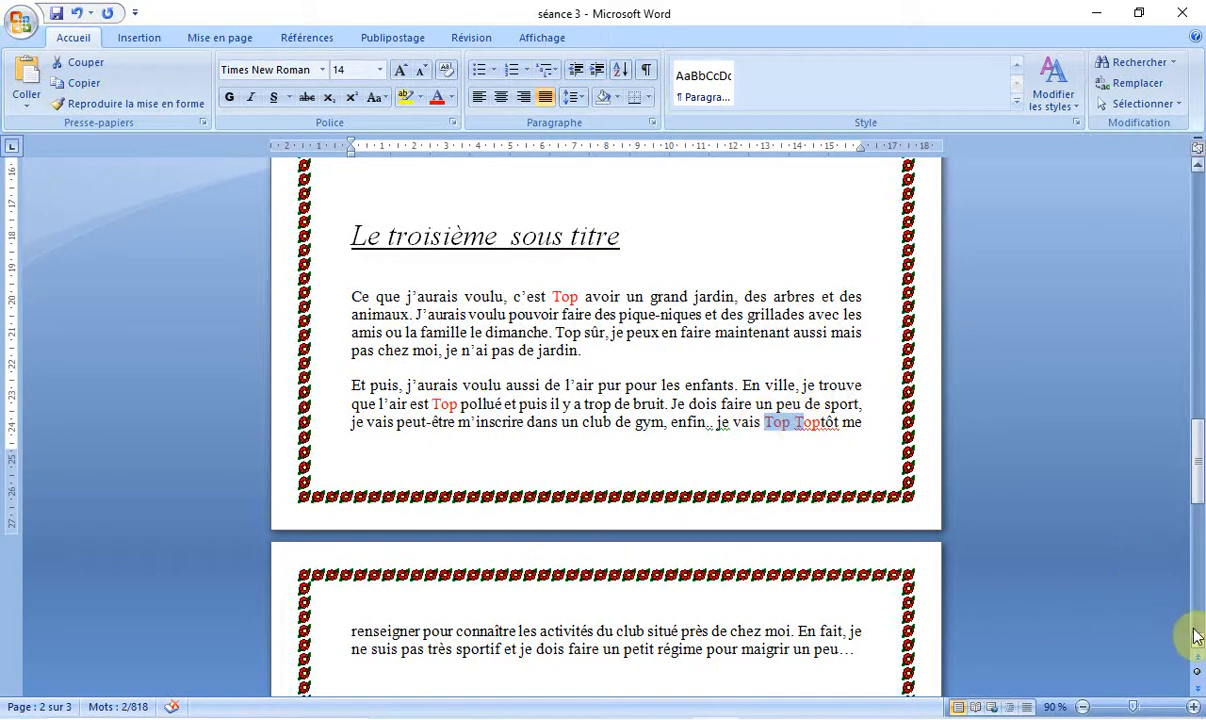
scroll(1198, 644, down, 5)
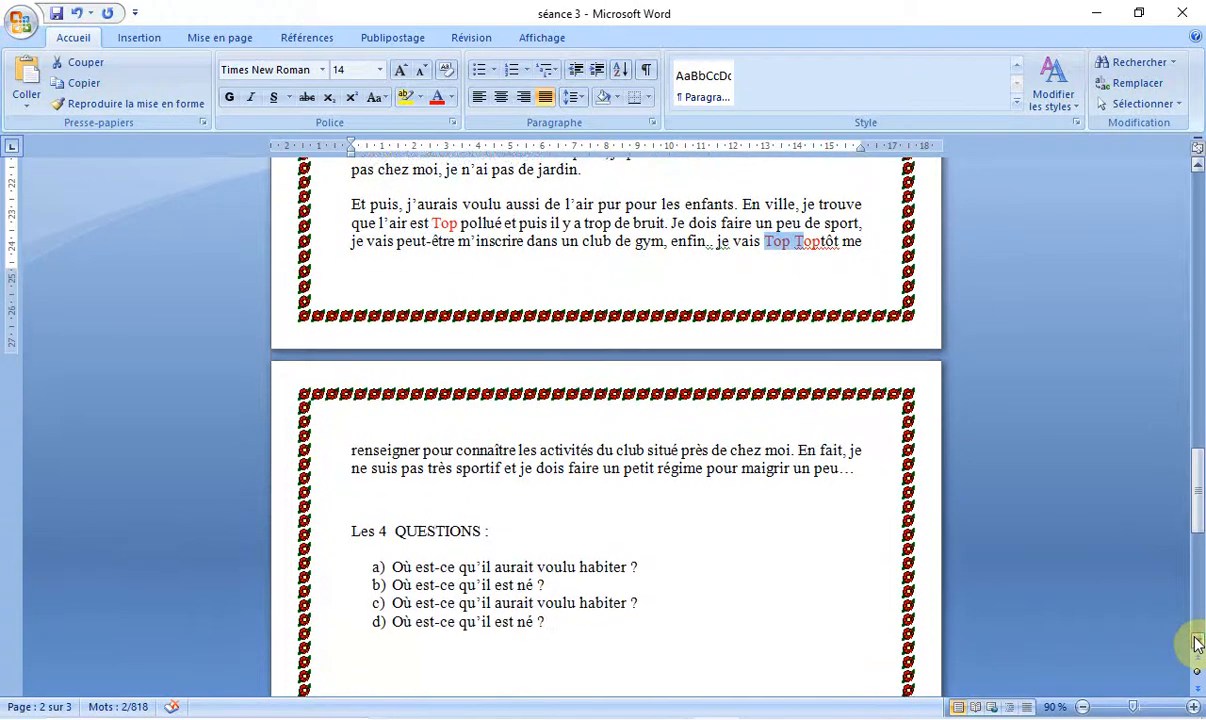
scroll(1198, 644, down, 6)
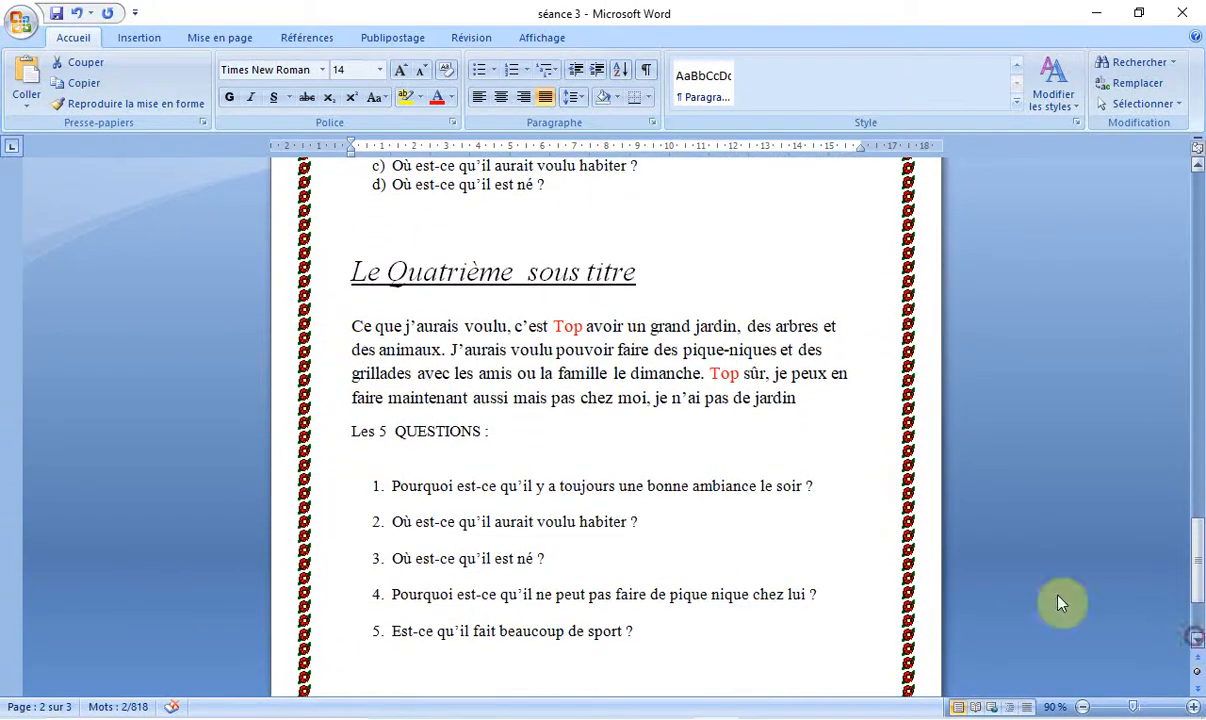
drag(555, 330, 604, 337)
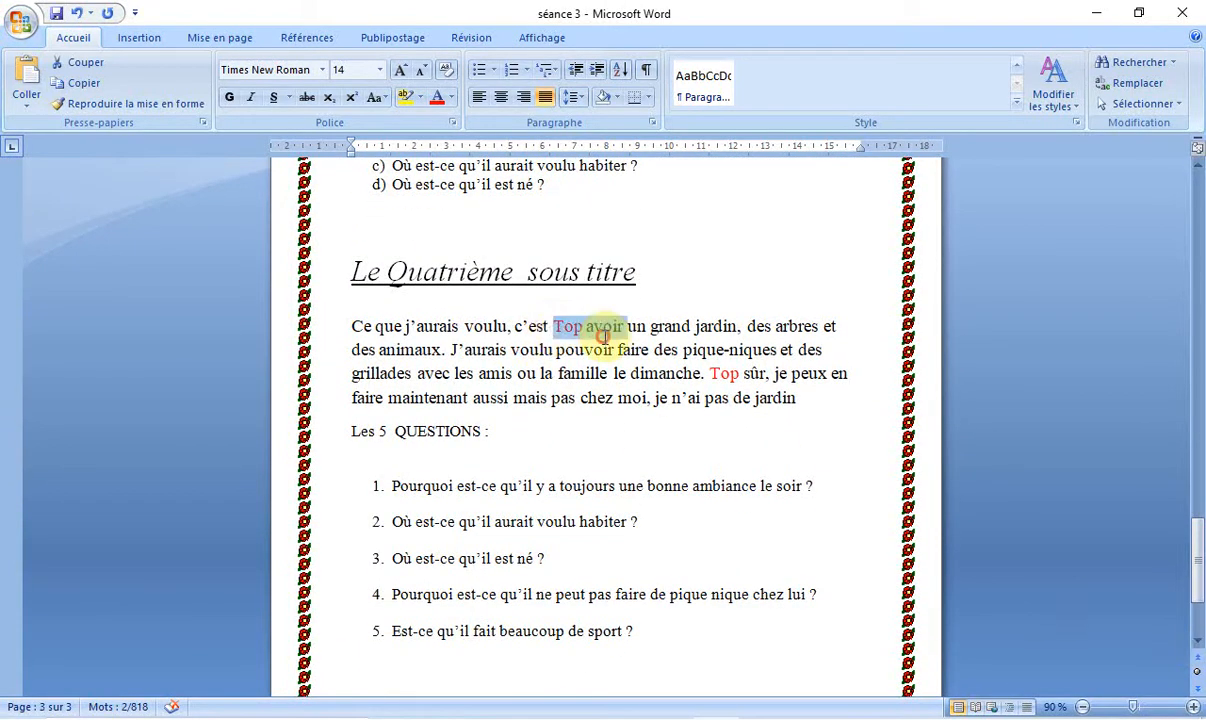
double_click(712, 374)
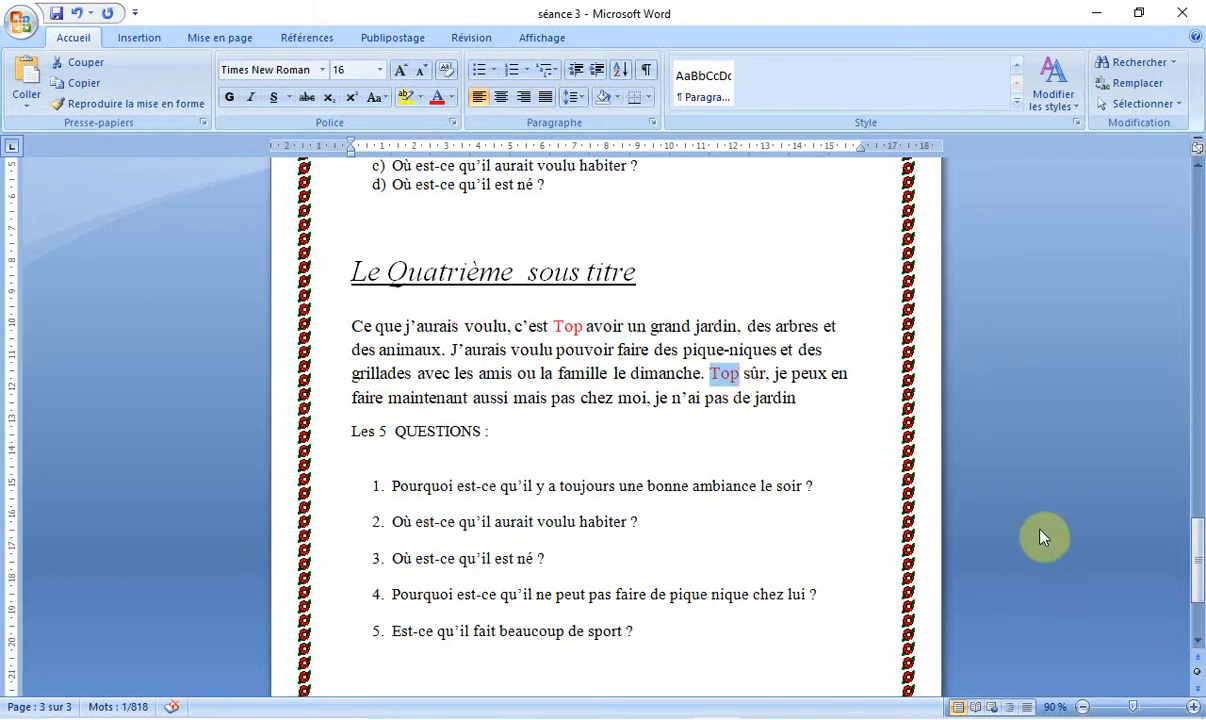
click(1199, 641)
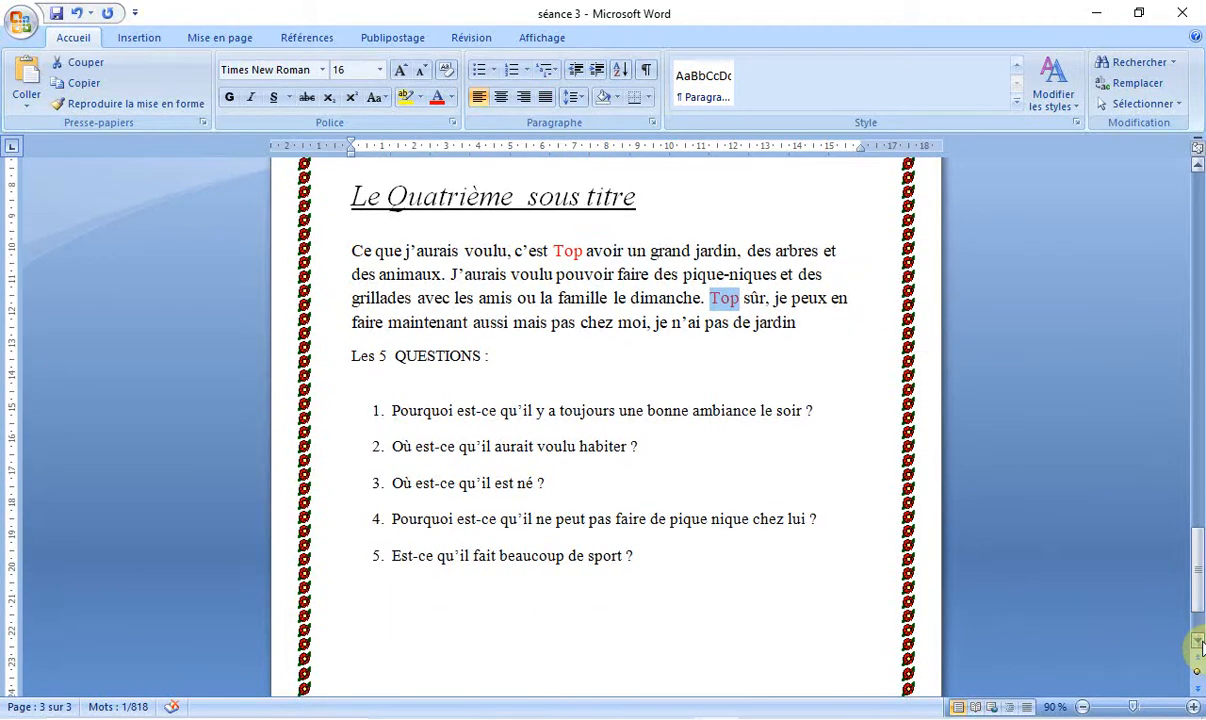
- Return to the first page, review the Replace dialog and close it without replacing anything
drag(1197, 561, 1176, 262)
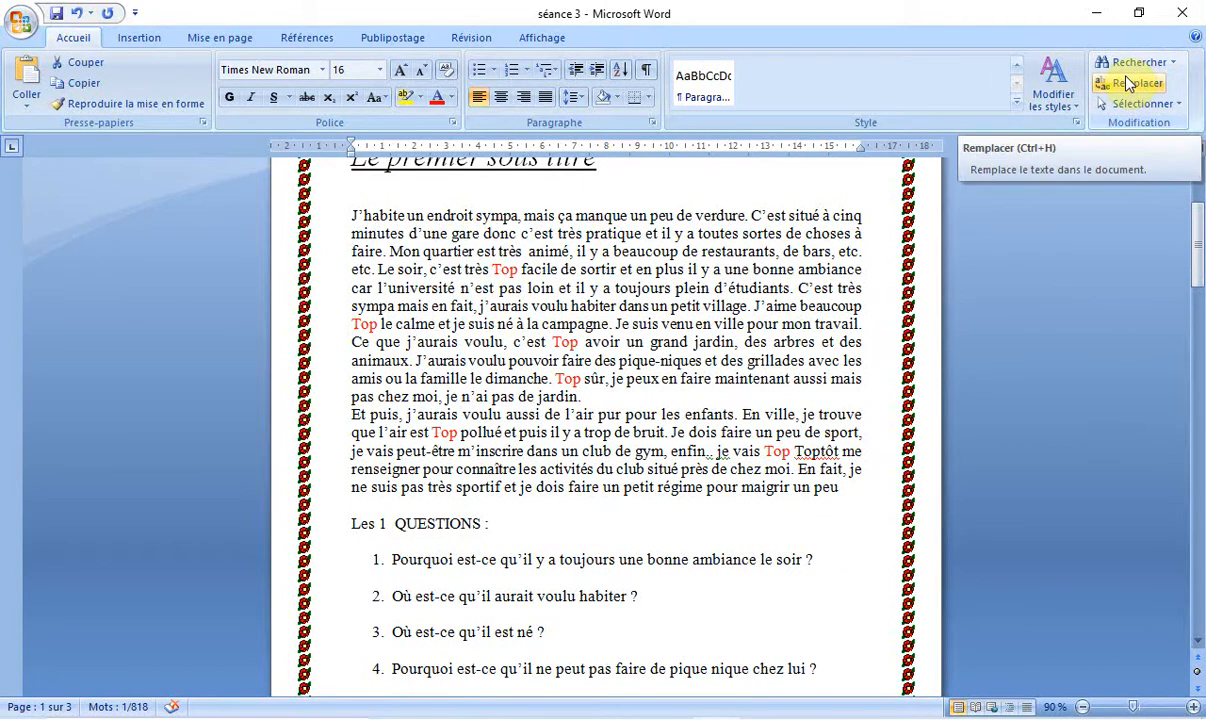
click(1128, 84)
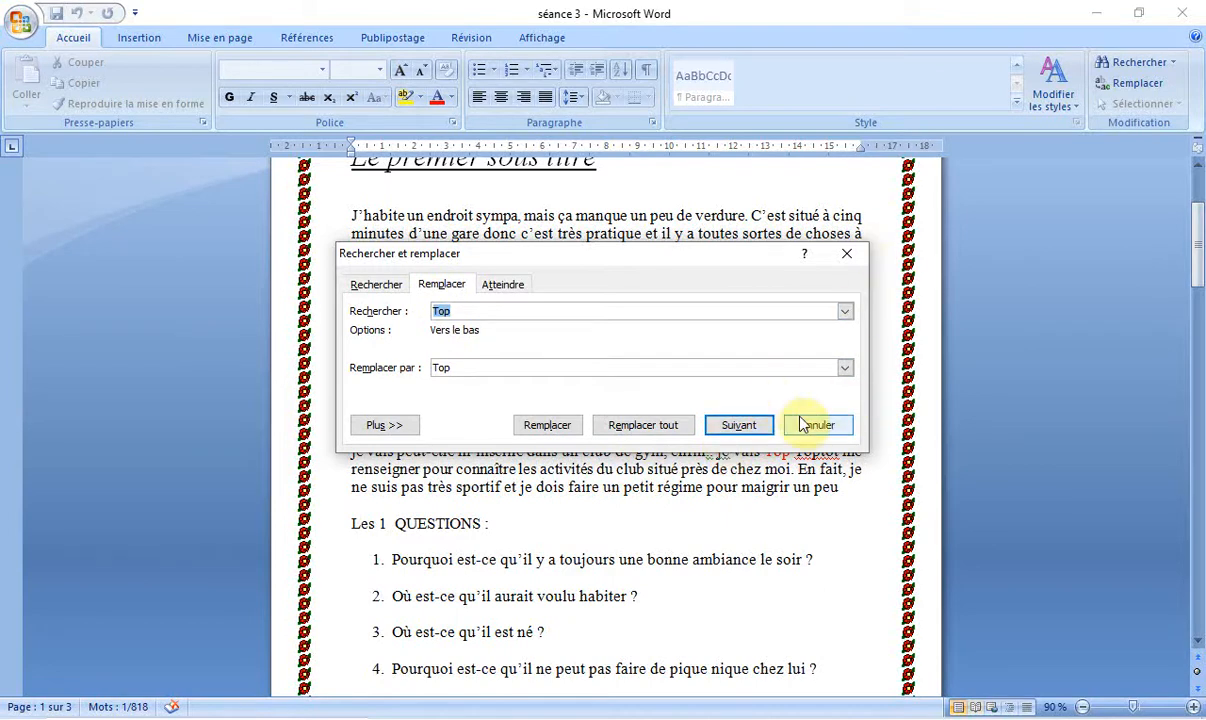
click(846, 253)
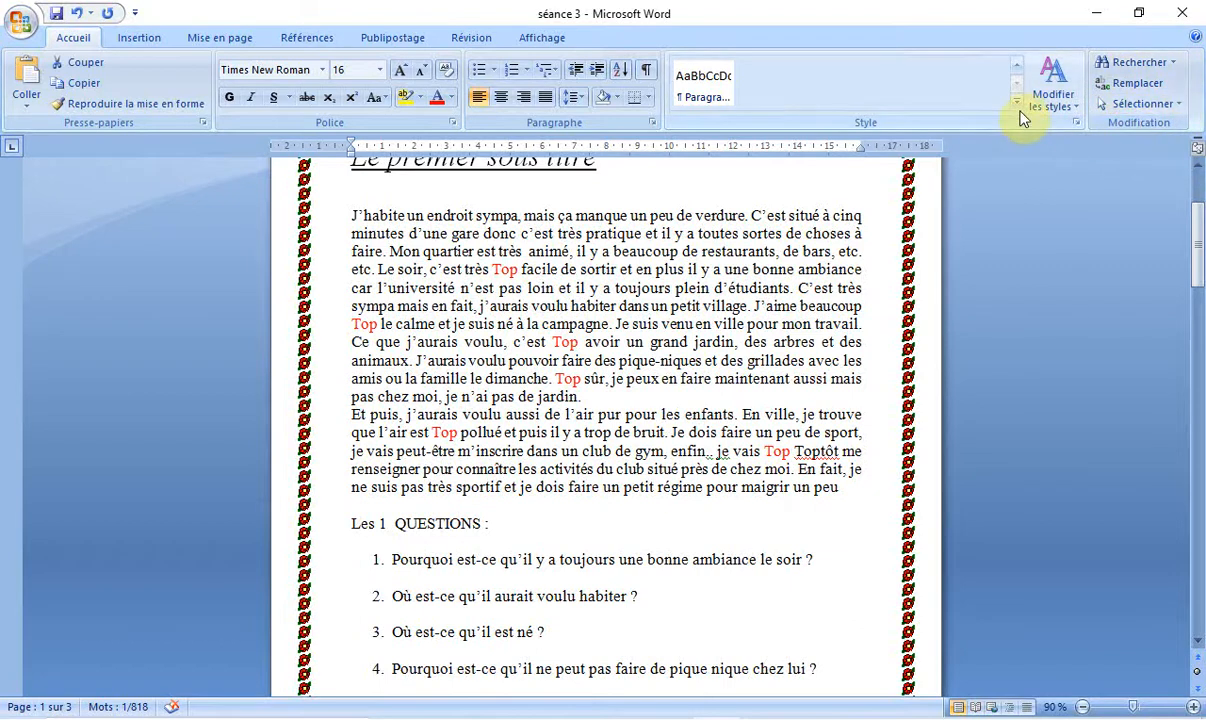
- Examine the document's structure from the main title through each subtitle and question list to the end of page 3
drag(1199, 263, 1200, 202)
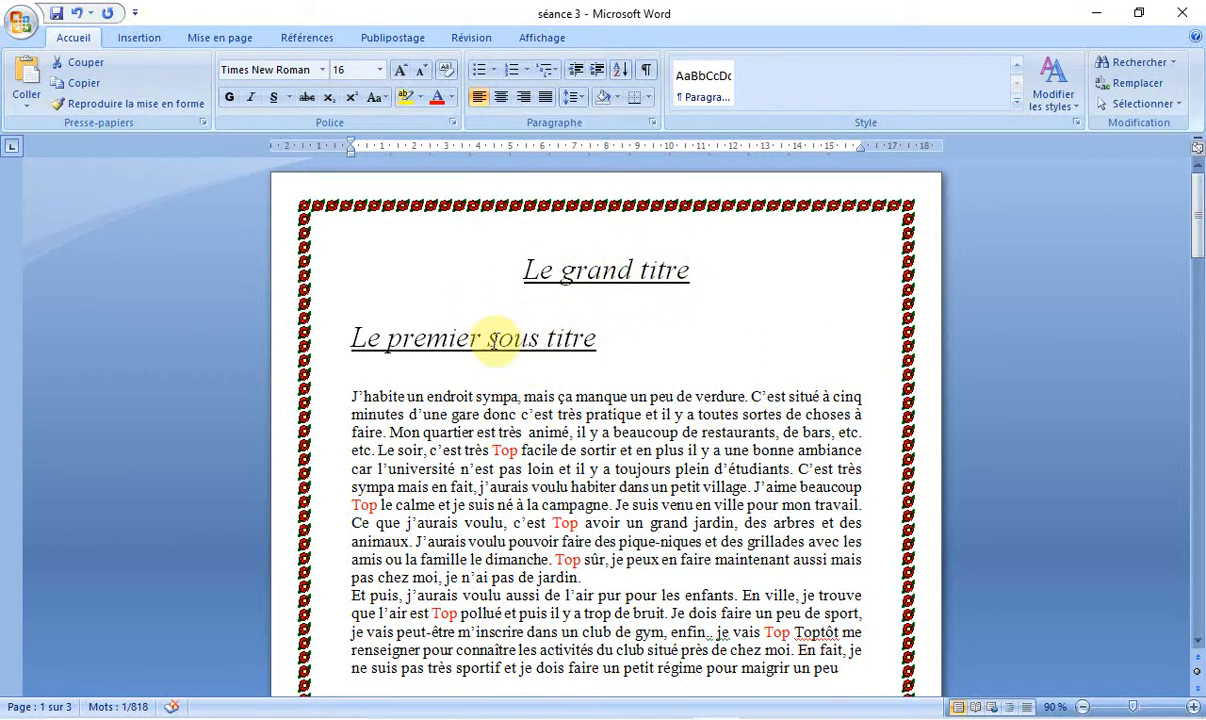
click(1198, 643)
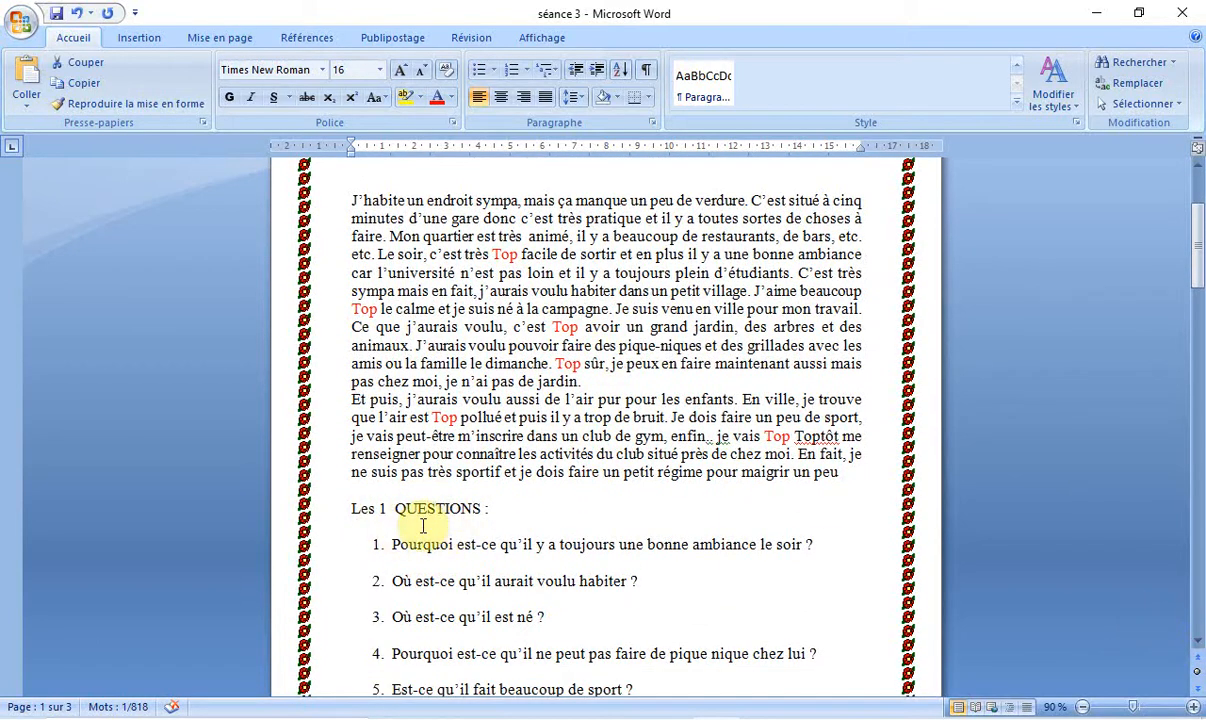
click(1198, 643)
click(1199, 643)
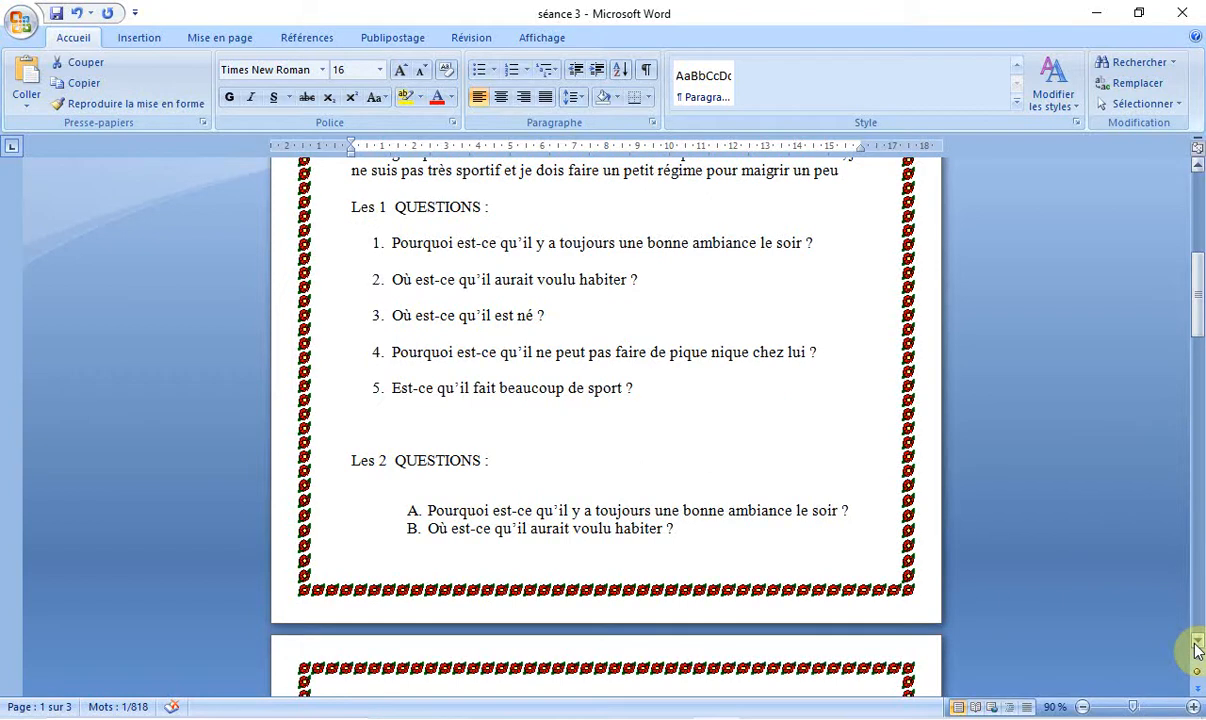
scroll(1197, 650, down, 6)
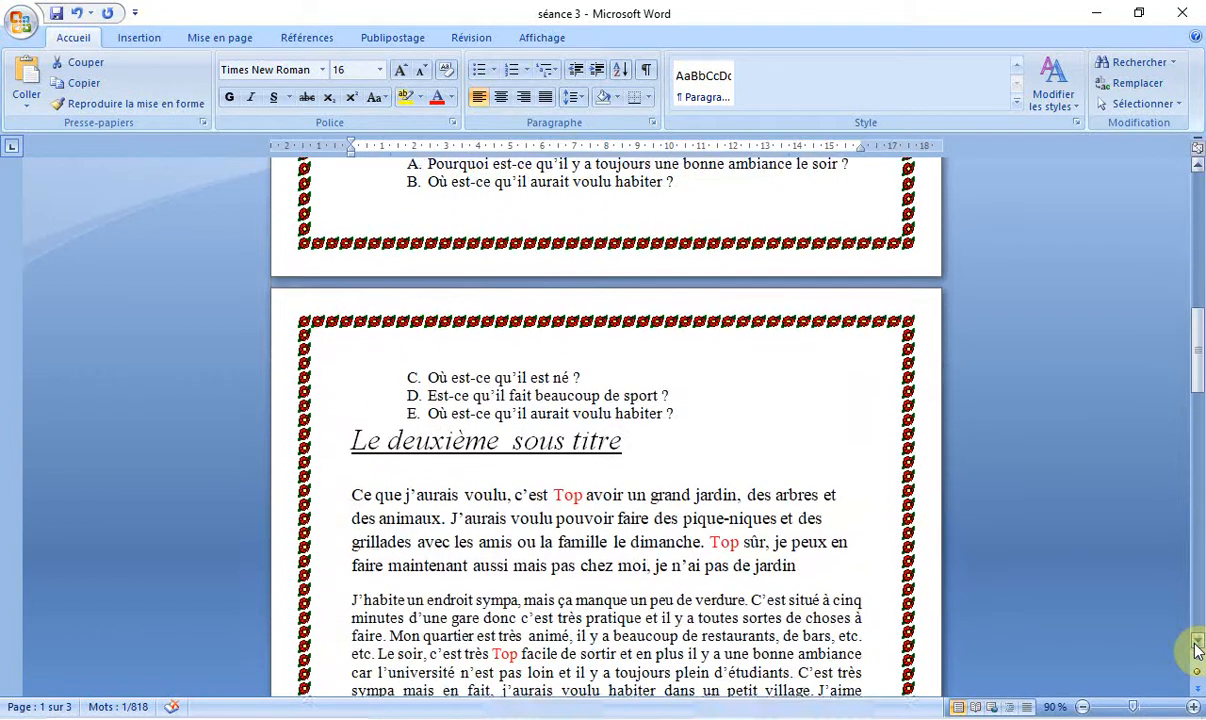
scroll(1197, 650, down, 1)
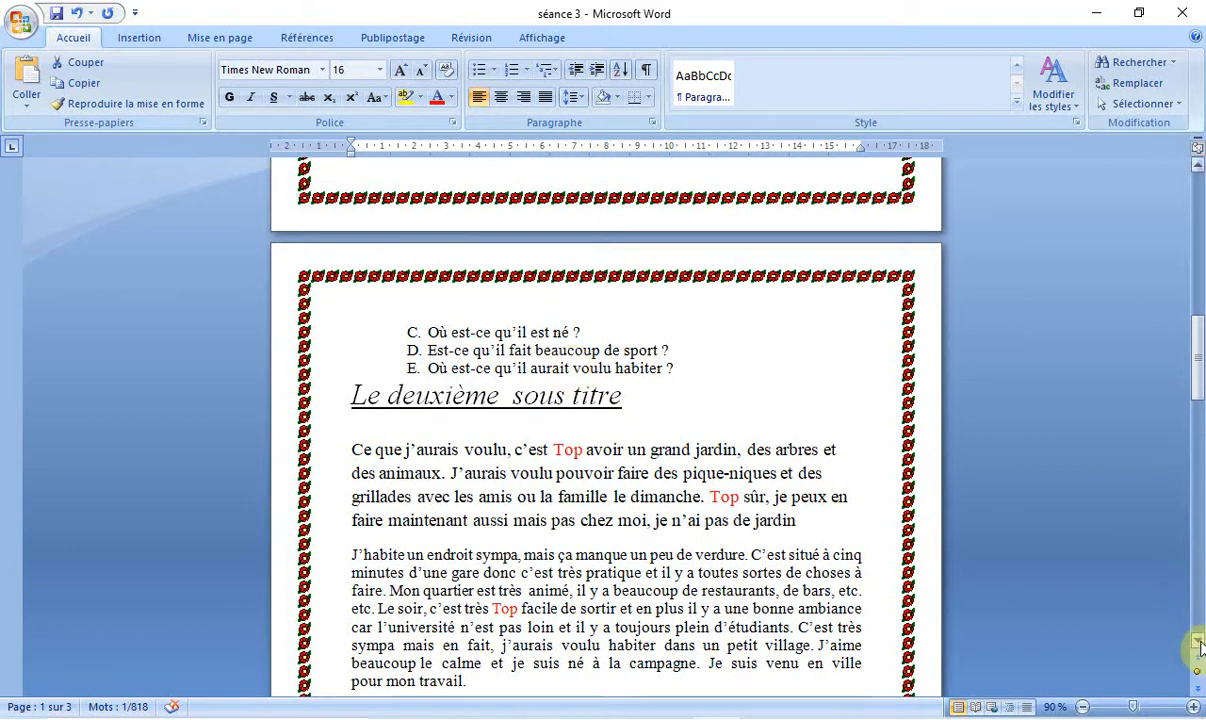
scroll(1199, 648, down, 6)
scroll(1199, 648, down, 3)
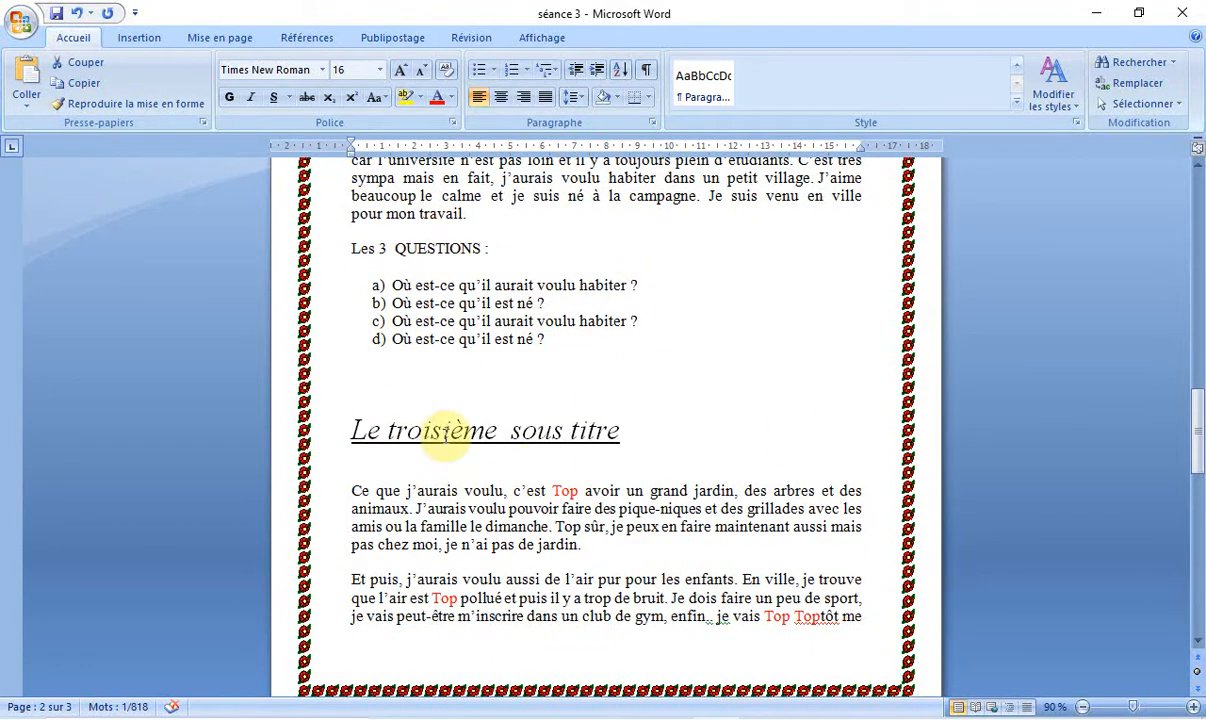
drag(1199, 428, 1199, 488)
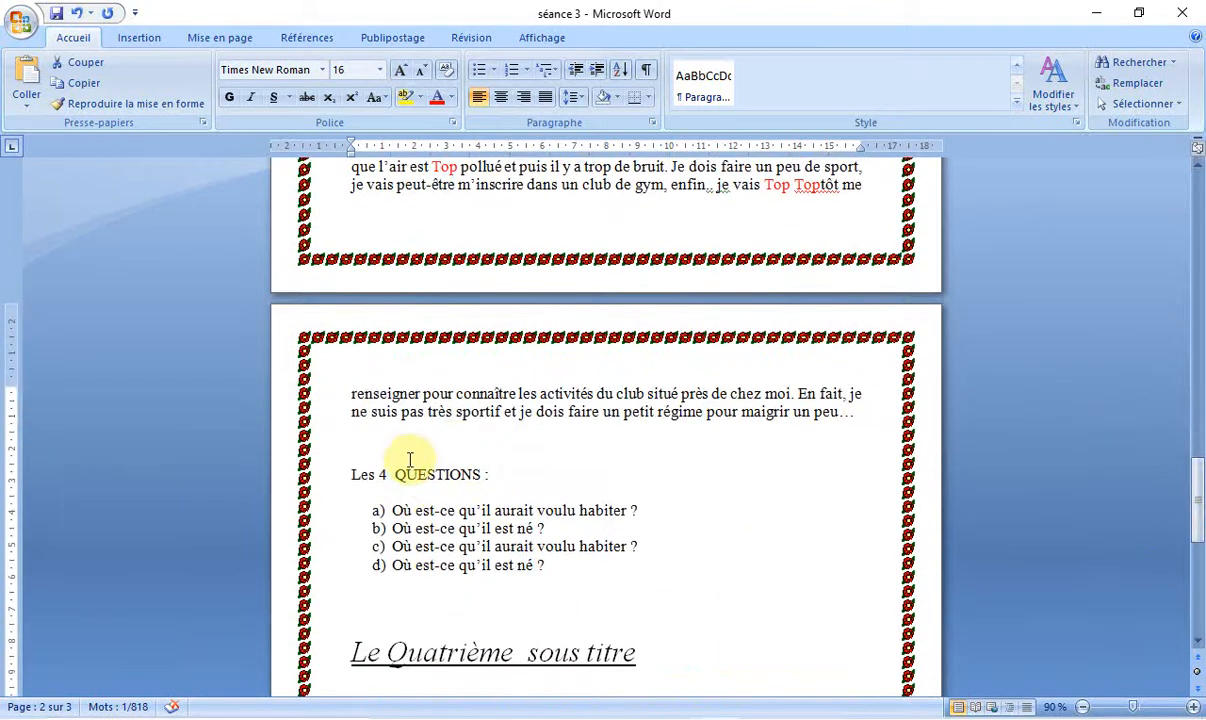
drag(1199, 497, 1199, 578)
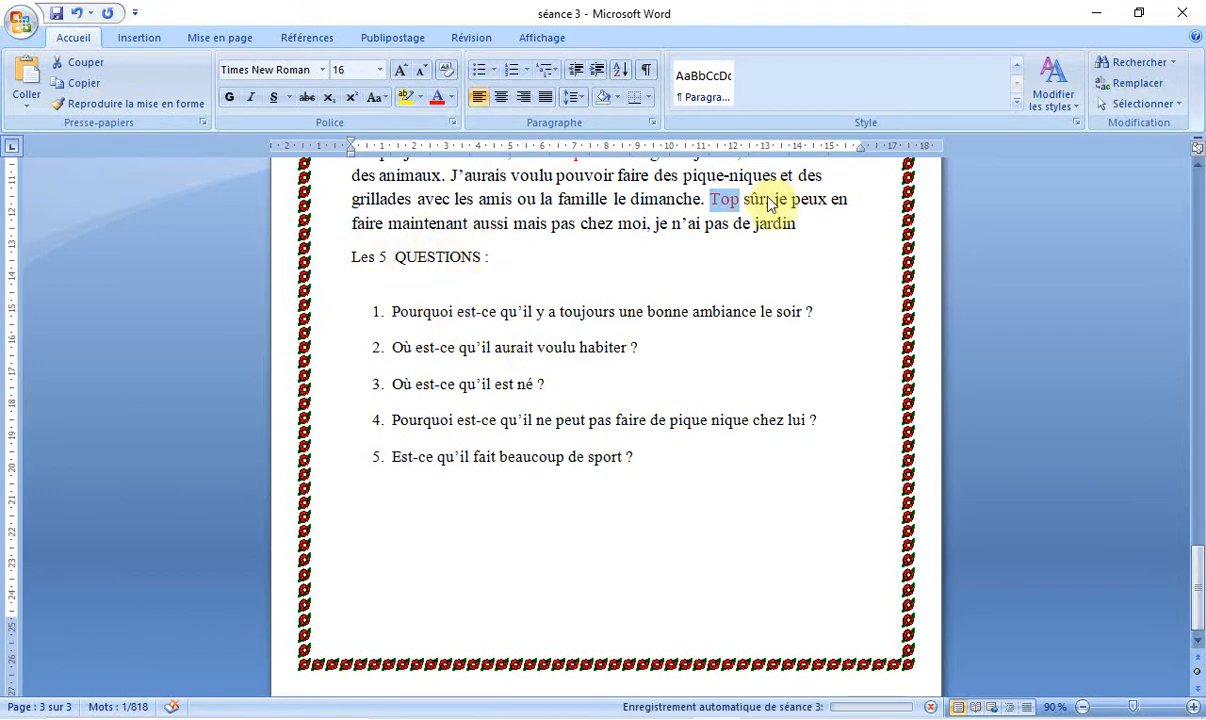
- Browse the style gallery to the row starting with Sous-titre, and bring the document's main title back into view
drag(1199, 593, 1197, 258)
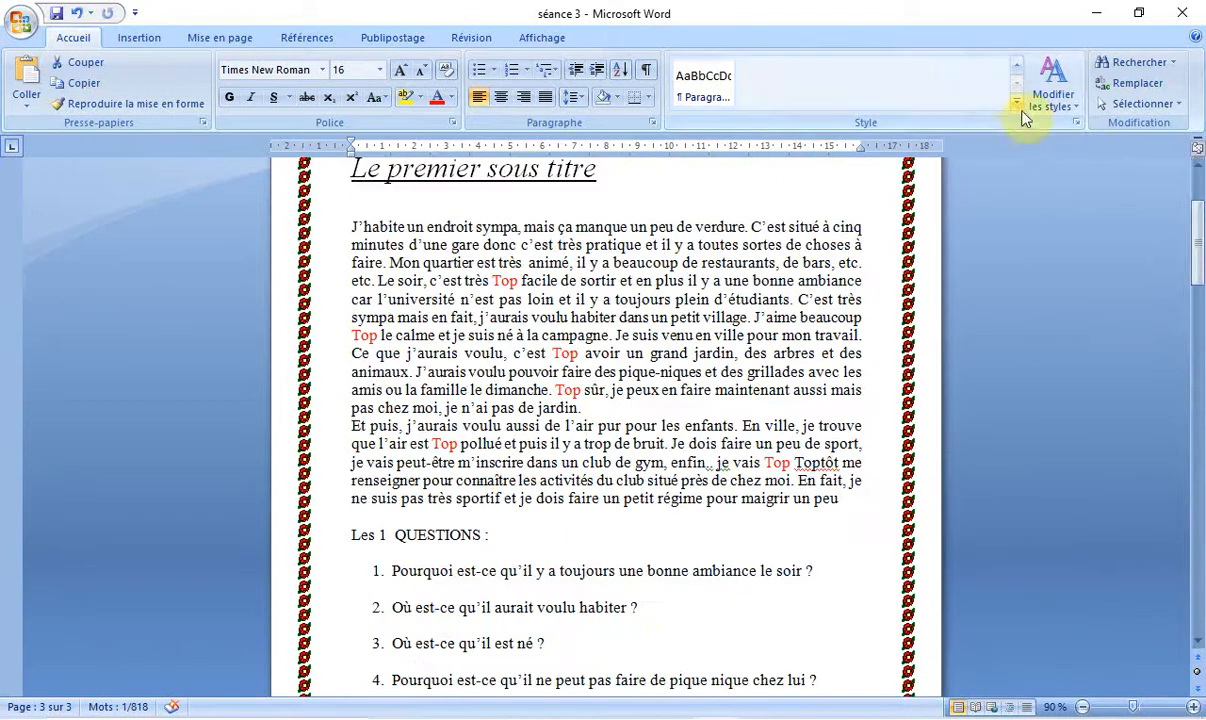
click(1015, 70)
click(1015, 70)
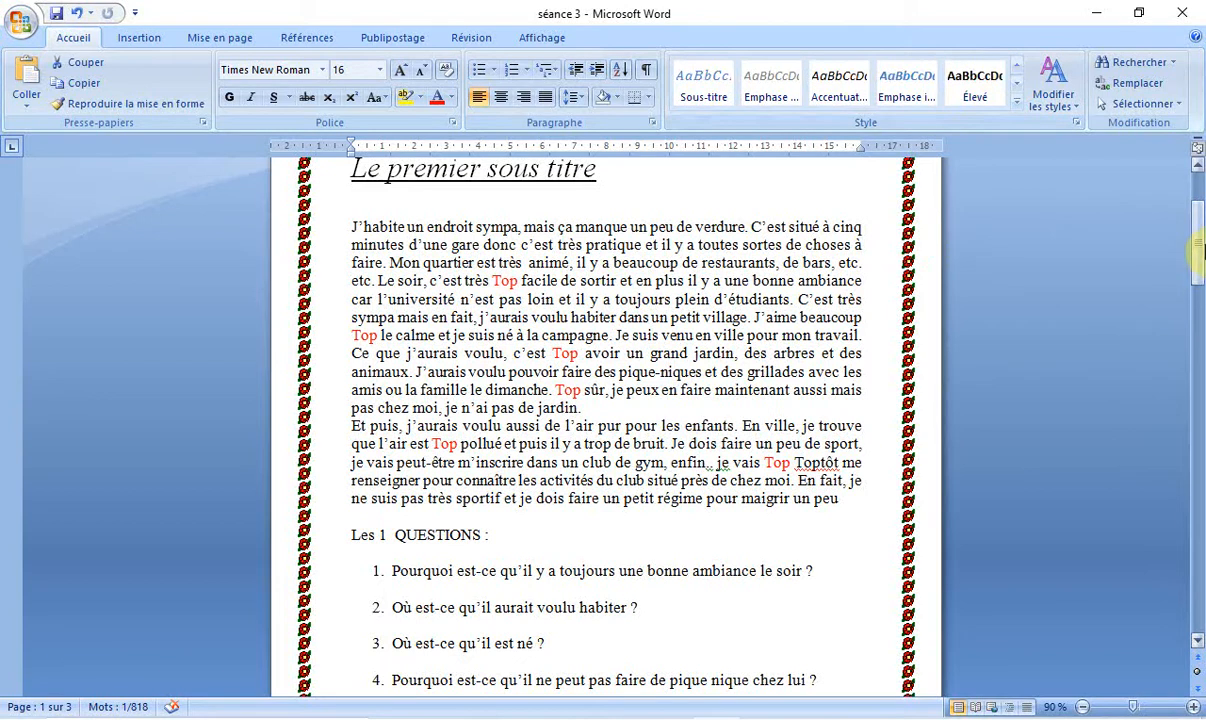
drag(1199, 268, 1198, 226)
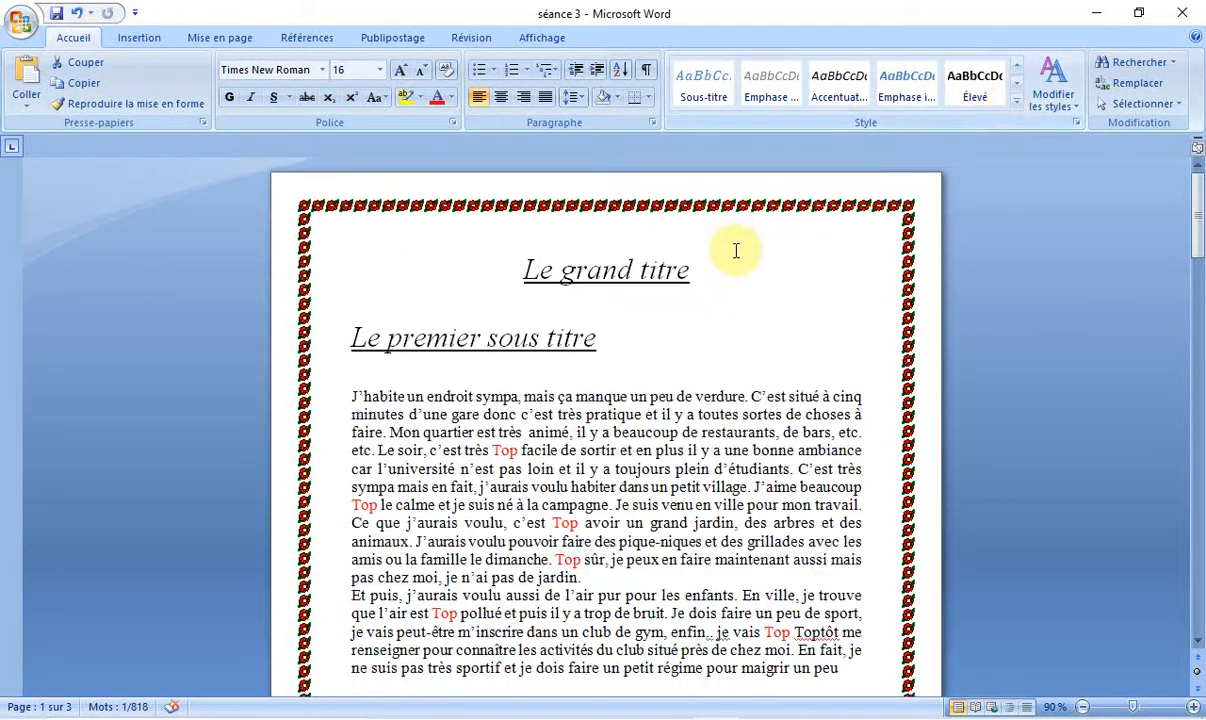
- Apply the Titre style to the document's main title "Le grand titre"
triple_click(626, 269)
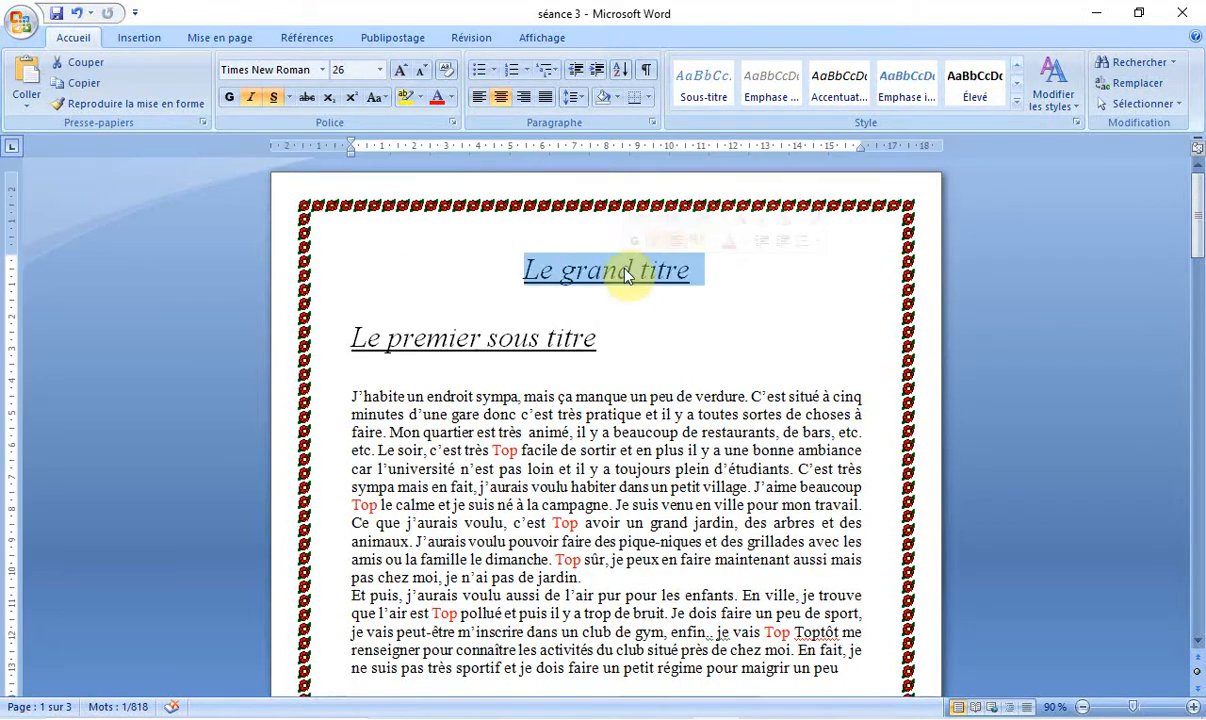
click(1015, 108)
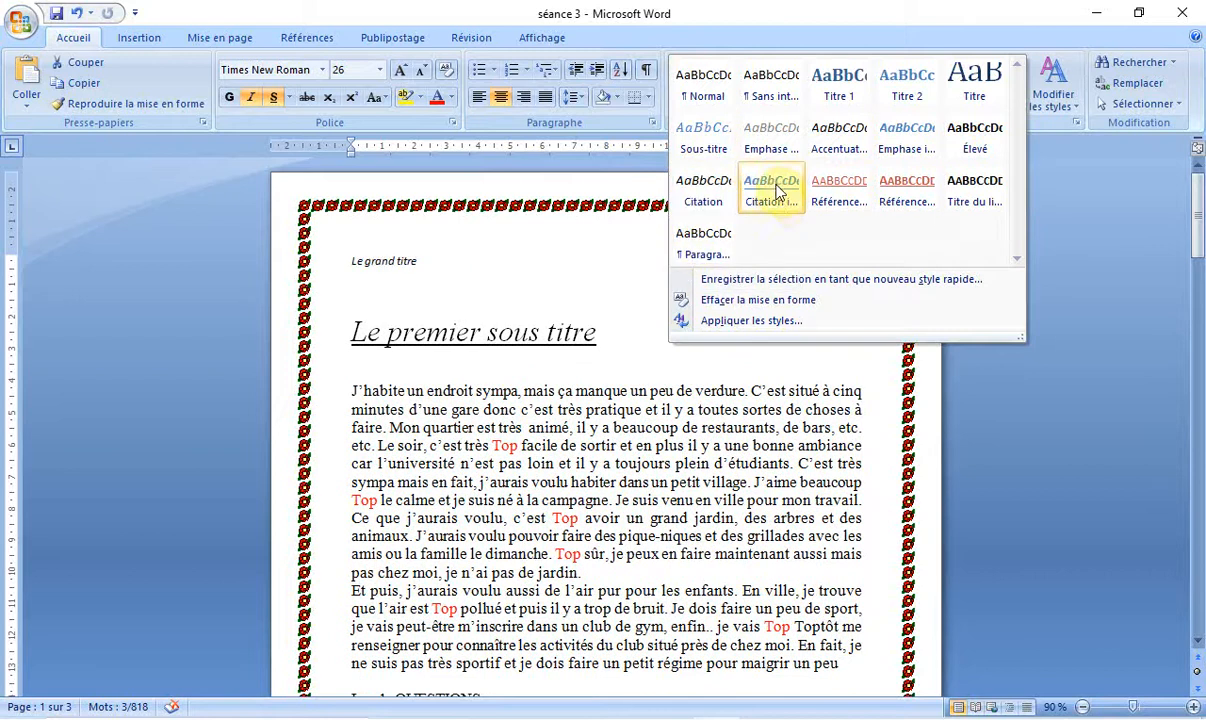
click(975, 95)
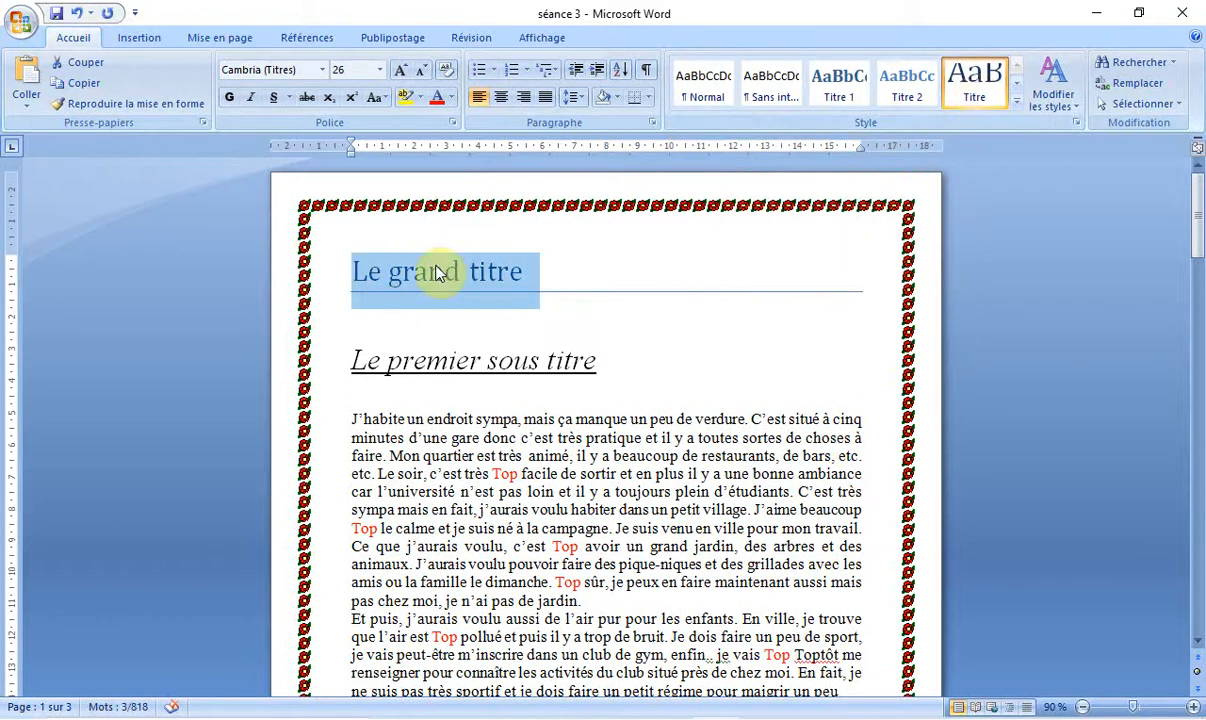
click(1016, 106)
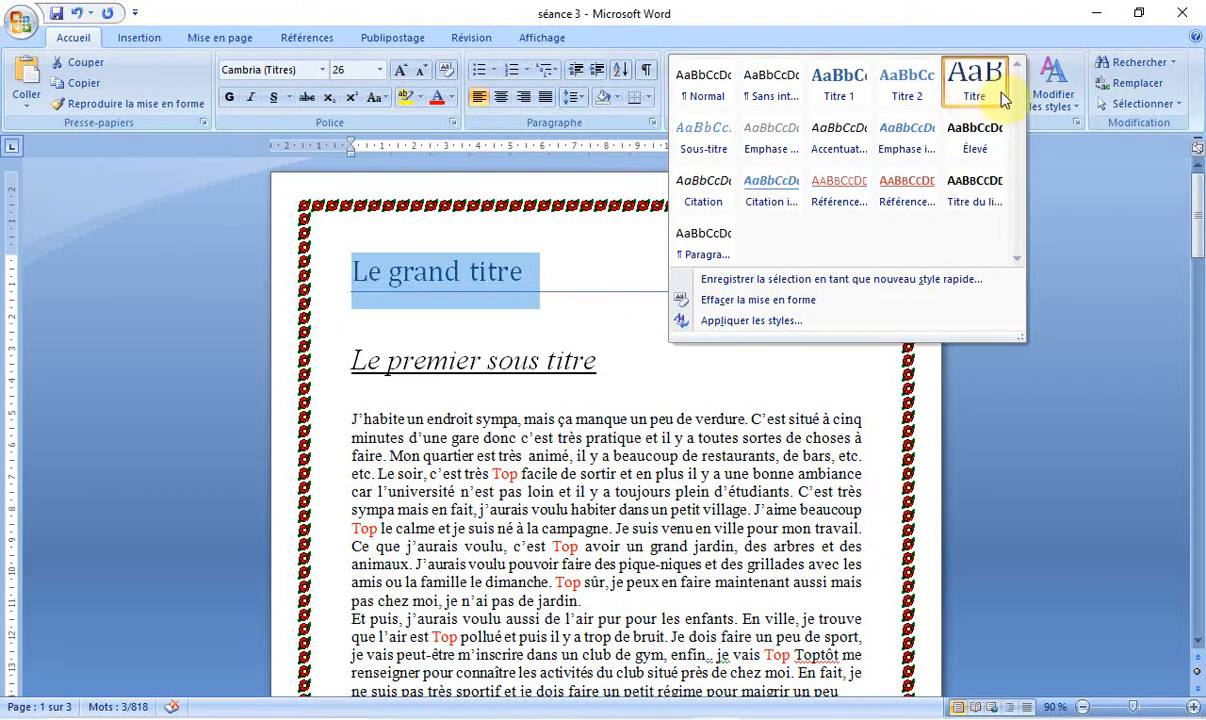
click(1070, 248)
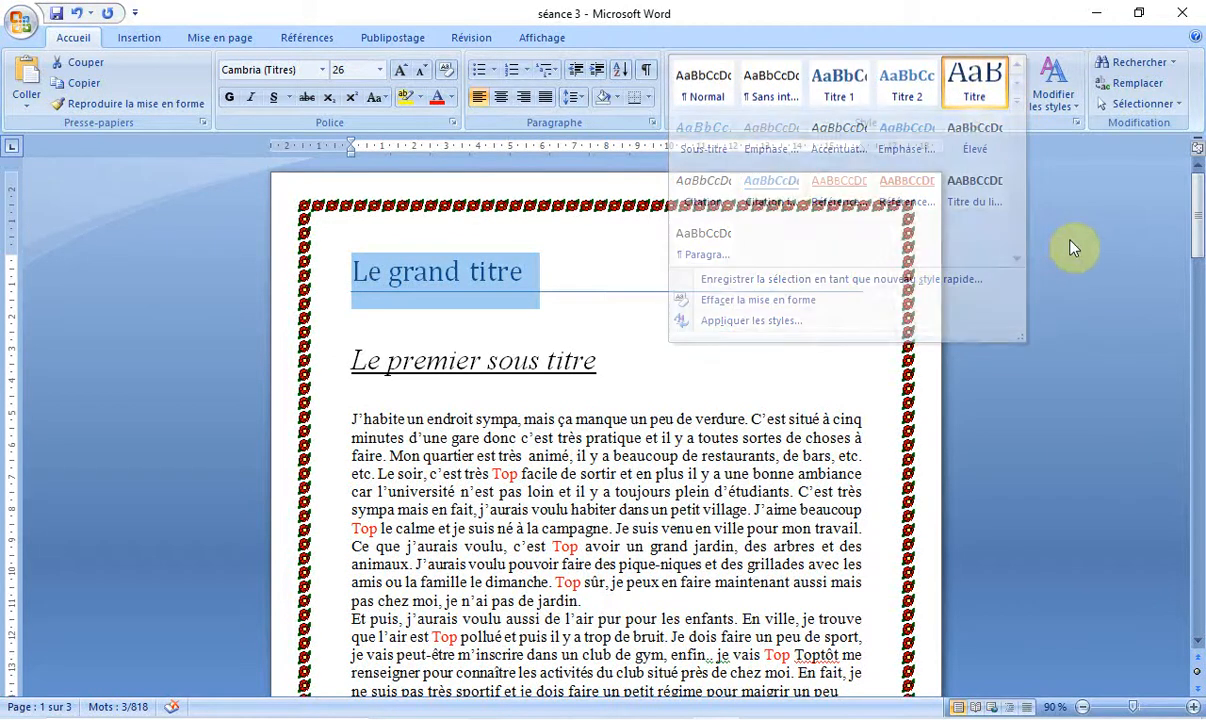
- Apply the Titre 1 style to the subtitle "Le premier sous titre"
click(1017, 105)
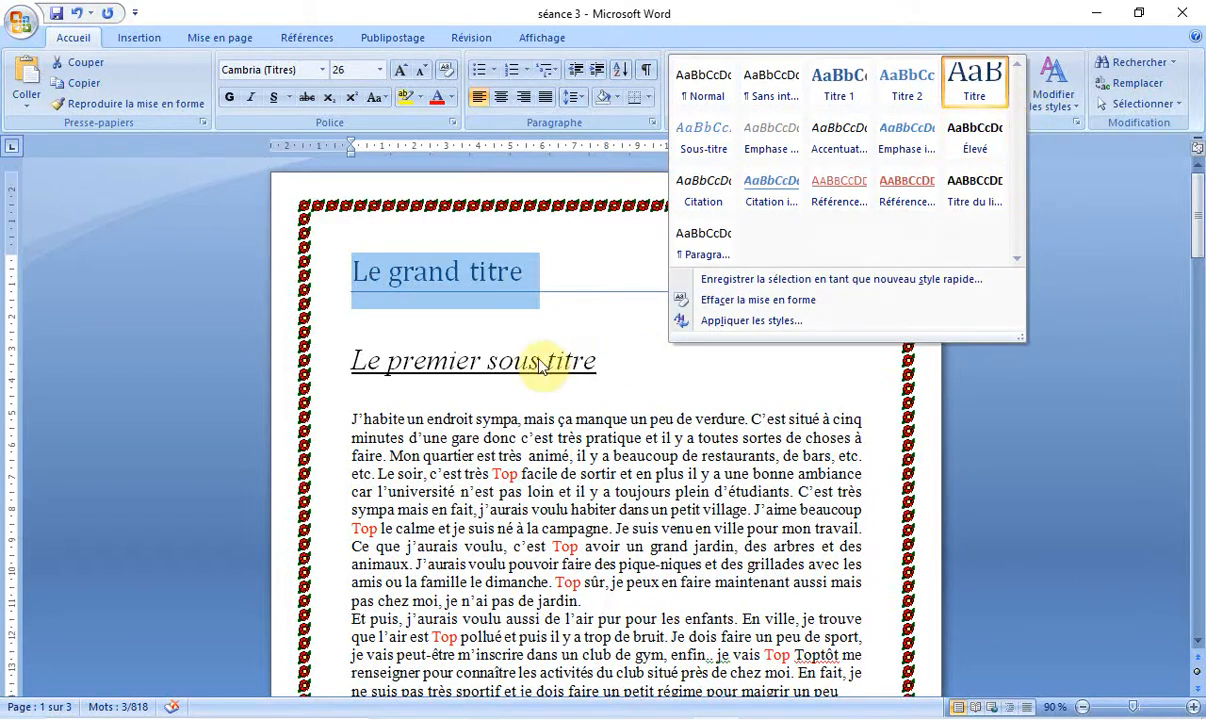
click(465, 378)
triple_click(460, 365)
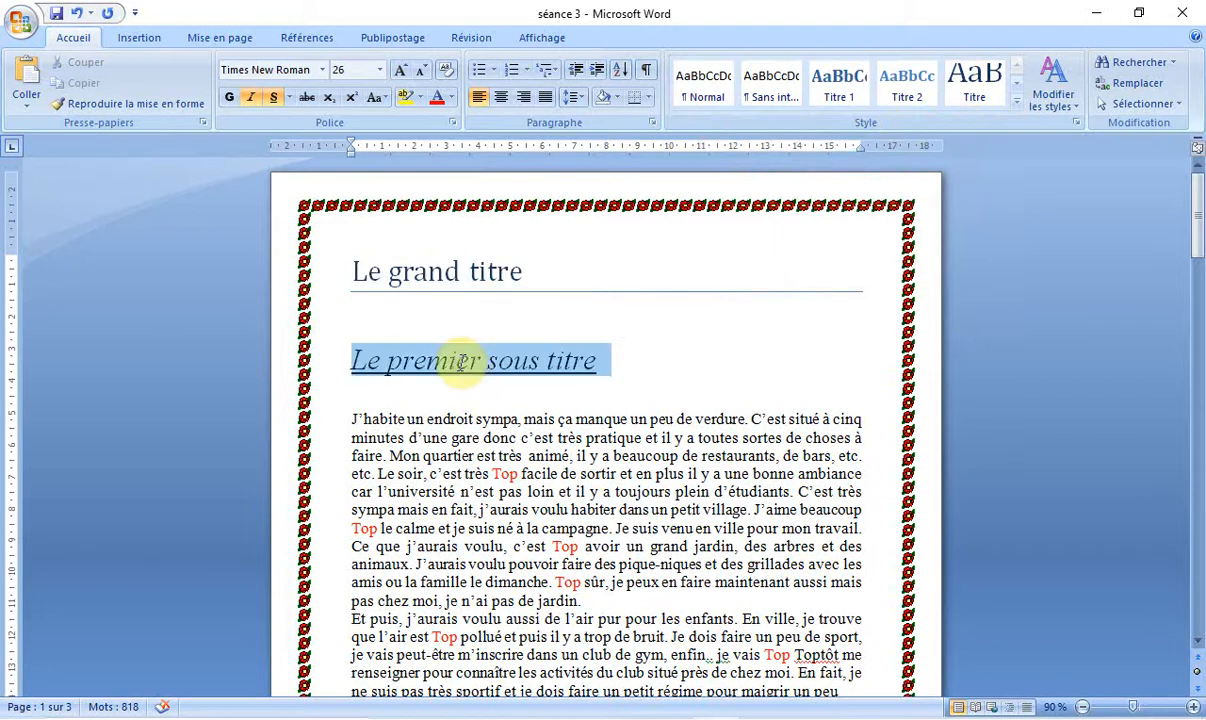
click(1014, 105)
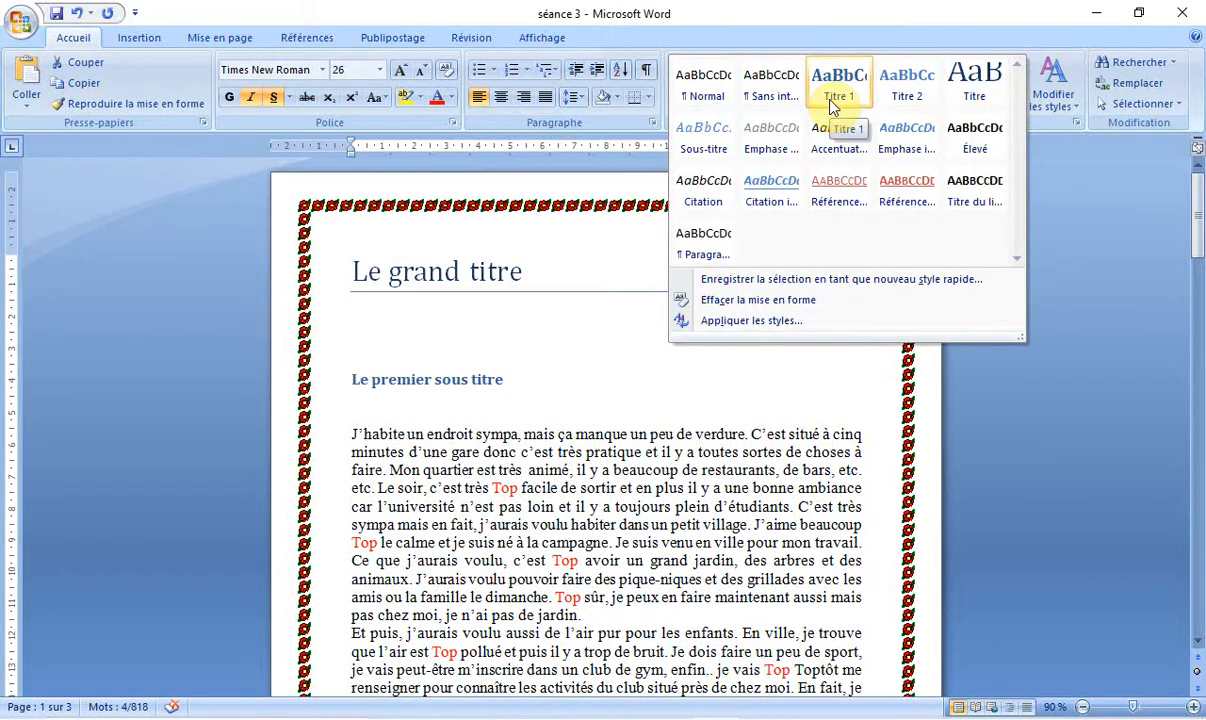
click(832, 102)
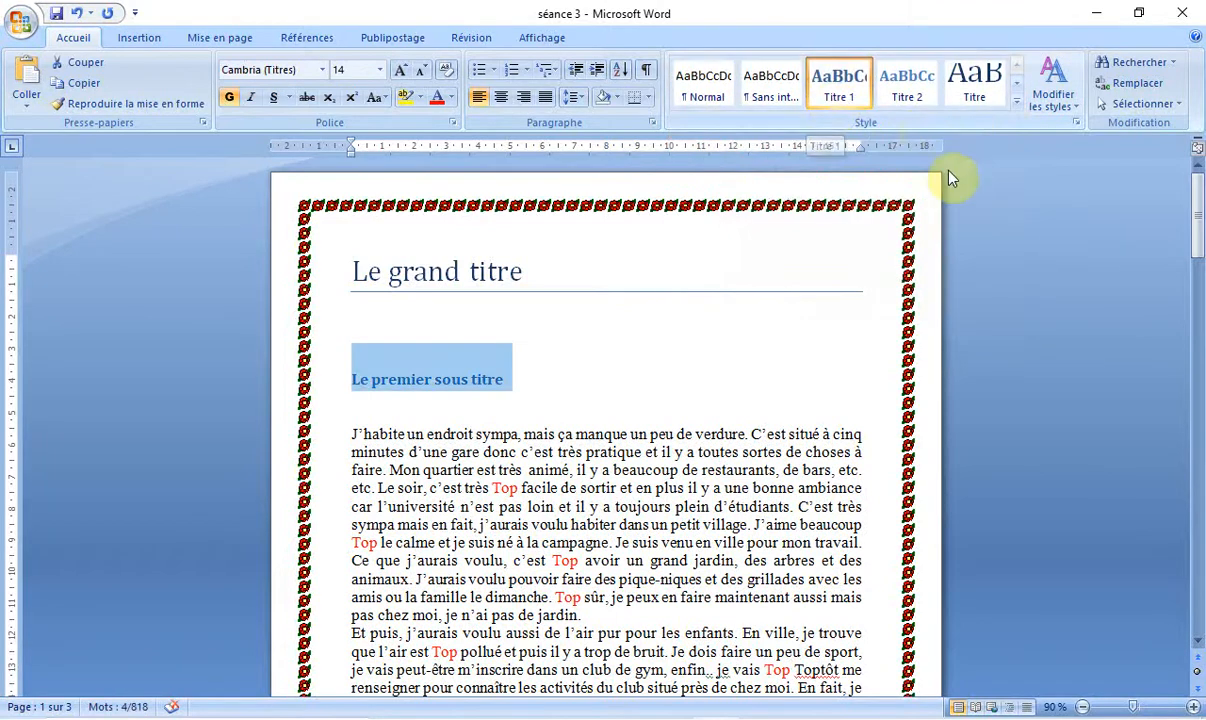
- Apply the Titre 2 style to the headings "Les 1 QUESTIONS :" and "Les 2 QUESTIONS :"
drag(1198, 202, 1198, 285)
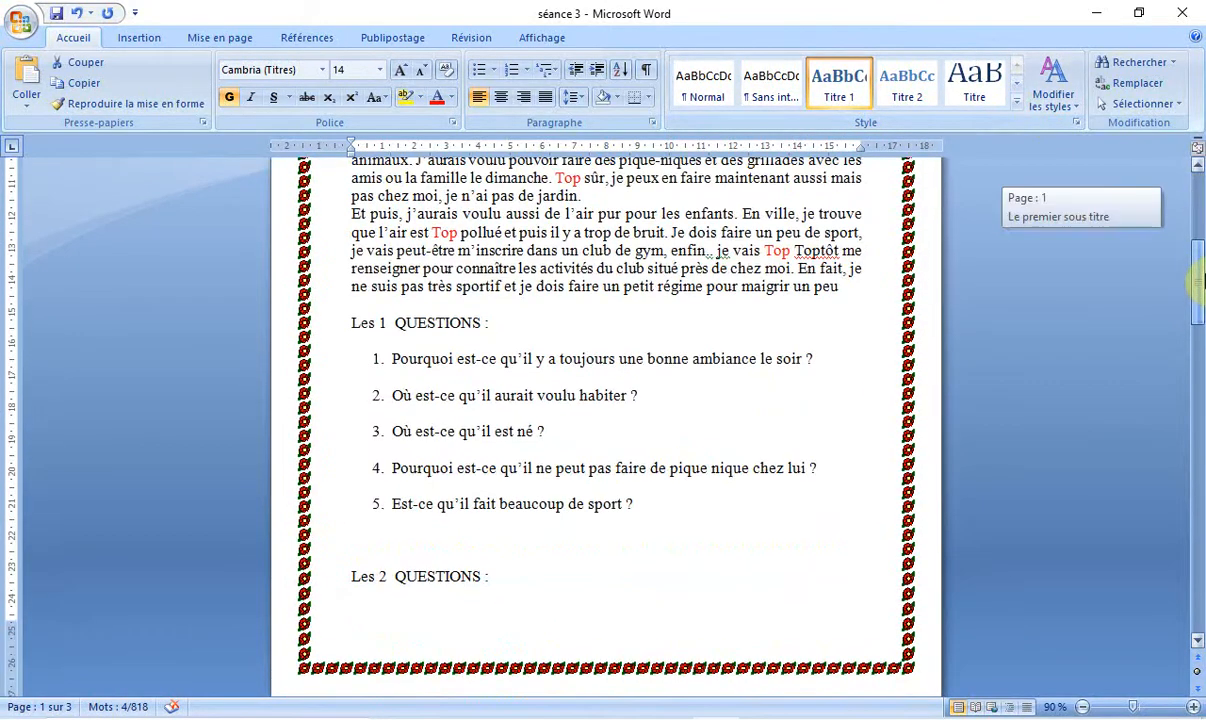
double_click(400, 322)
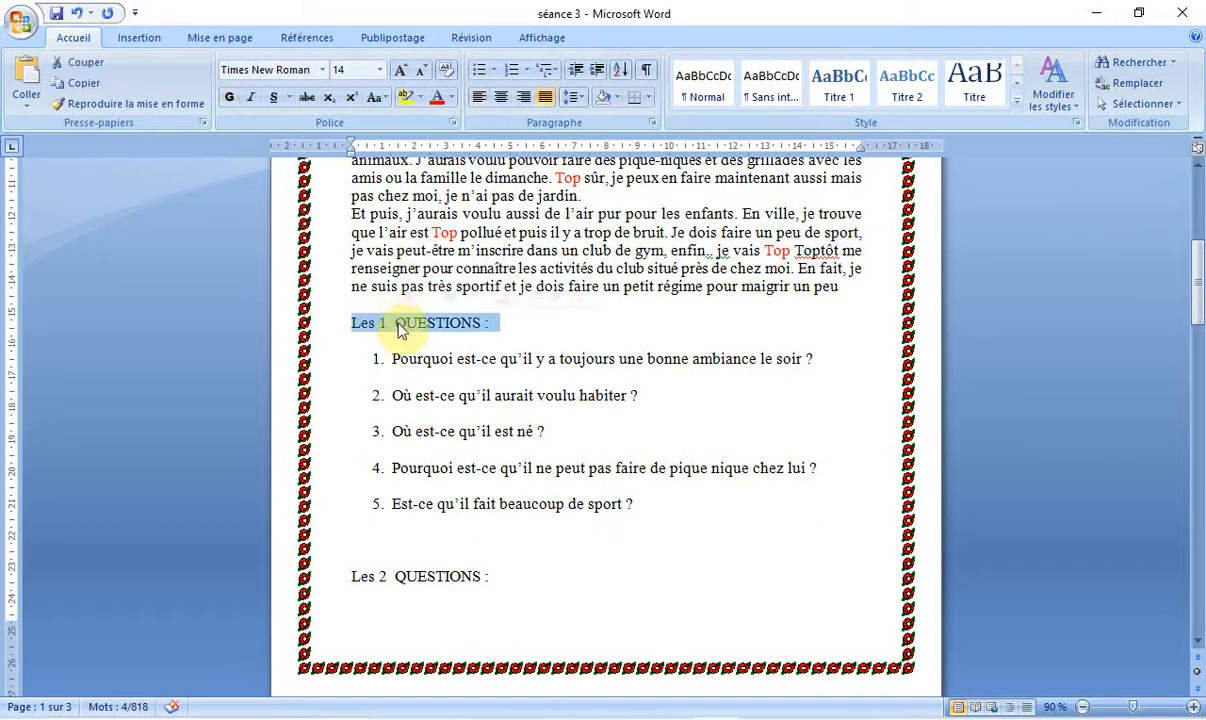
click(903, 95)
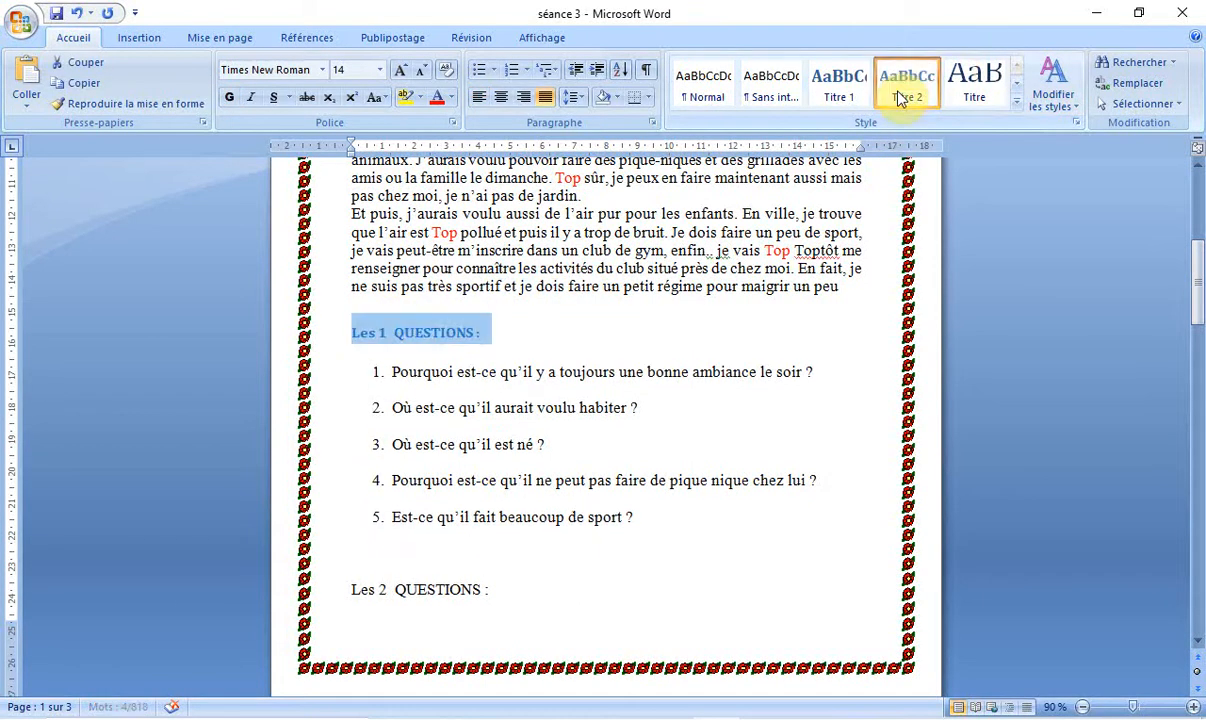
double_click(422, 589)
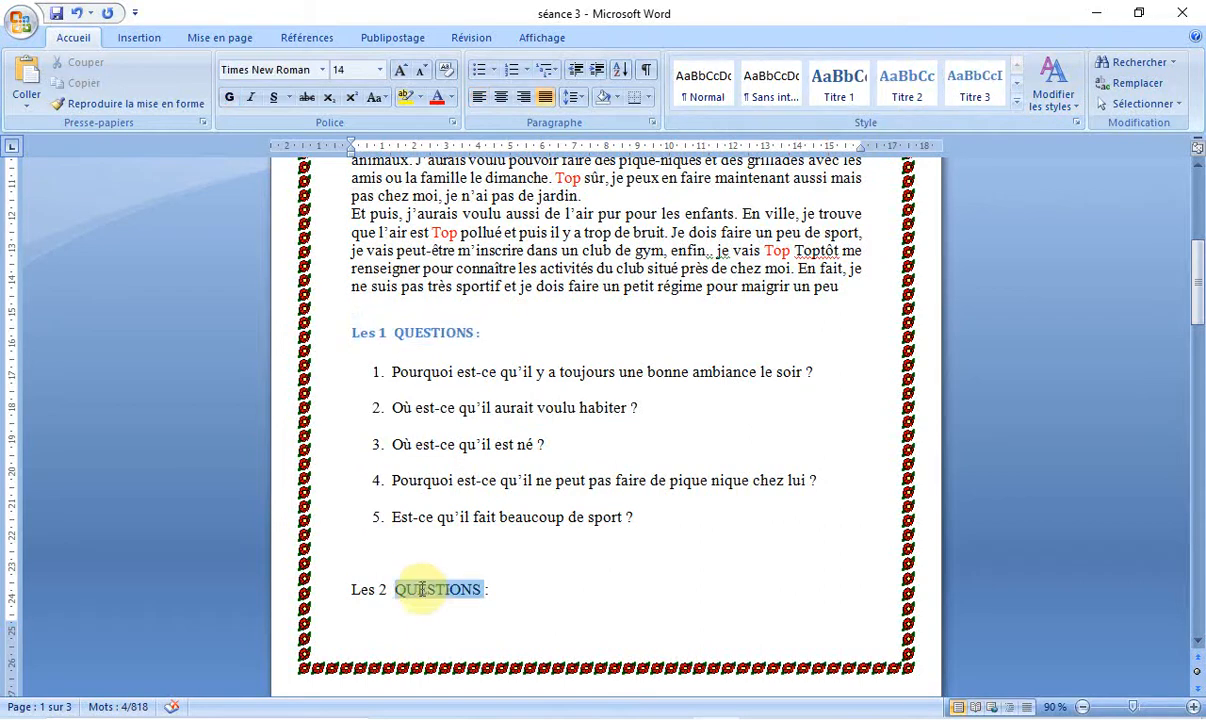
click(422, 589)
click(903, 88)
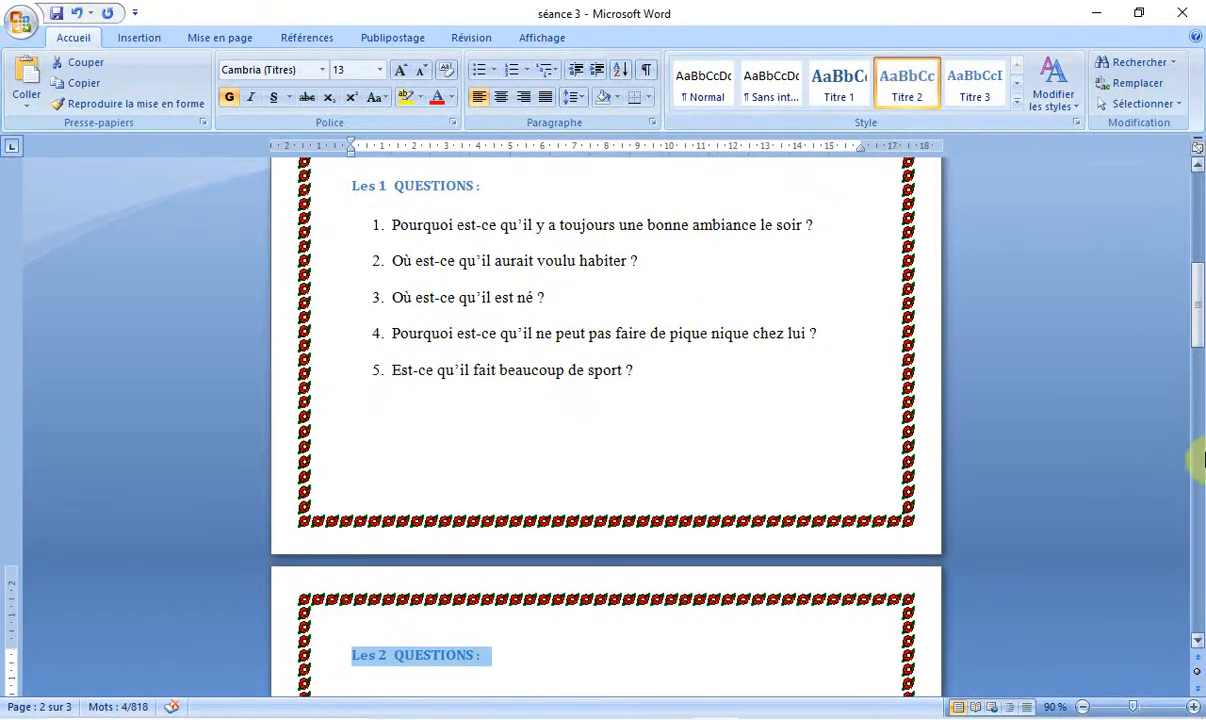
- Apply the Titre 1 style to the subtitle "Le deuxième sous titre" on page 2
drag(1195, 304, 1195, 374)
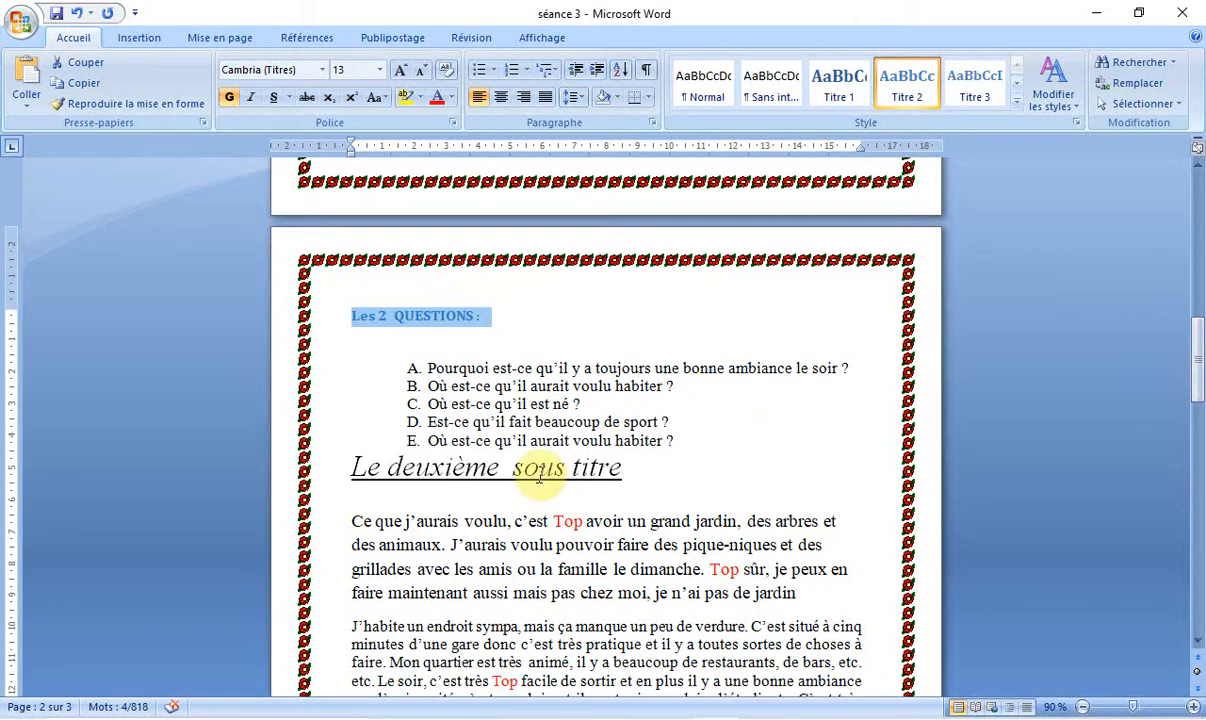
click(539, 476)
triple_click(539, 476)
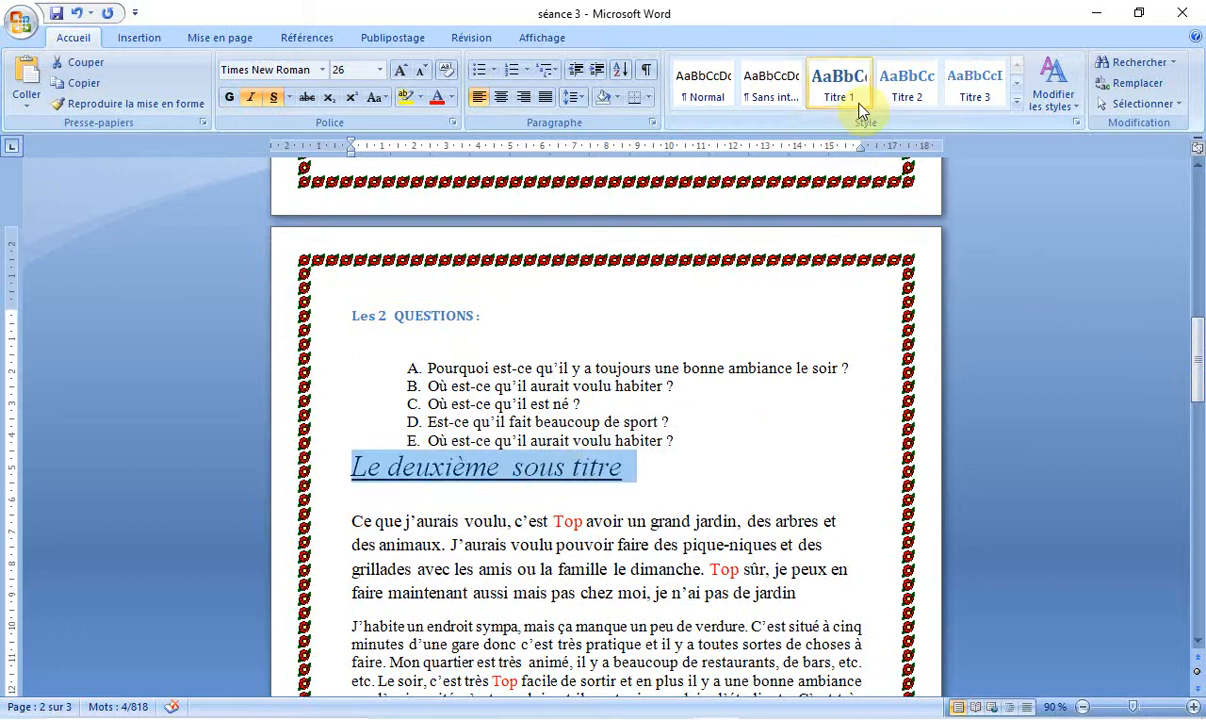
click(843, 77)
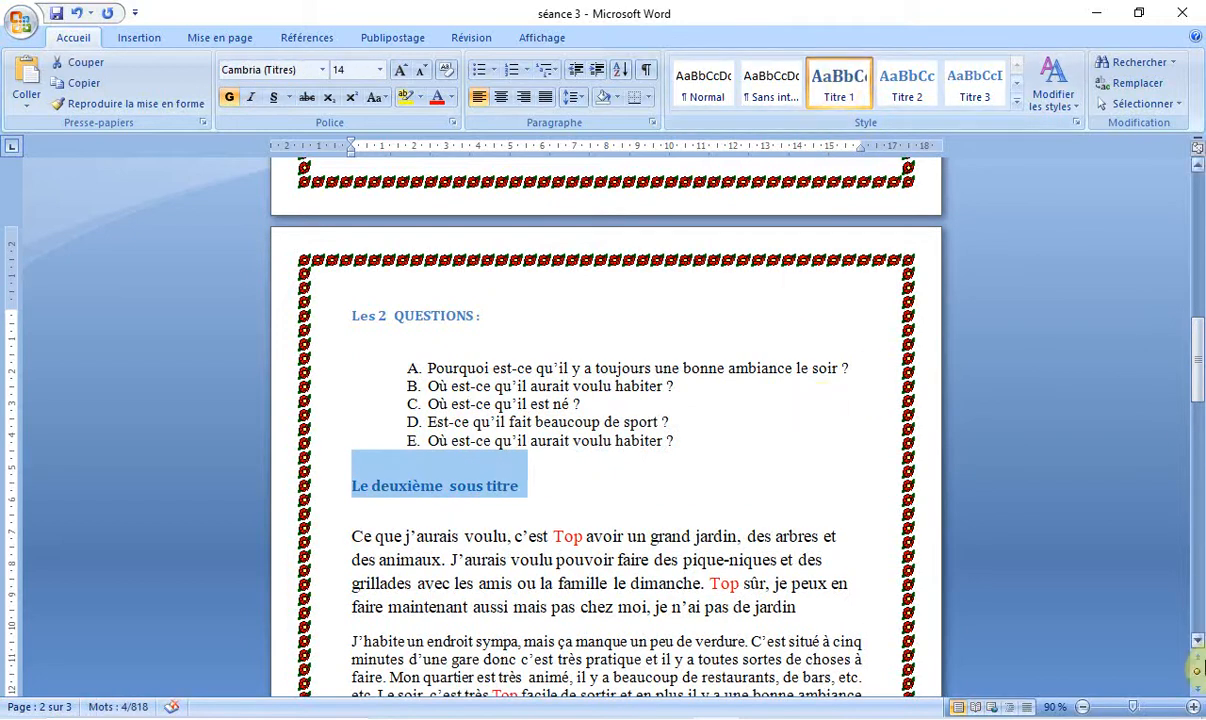
- Apply the Titre 2 style to the heading "Les 3 QUESTIONS :" under the second subtitle
scroll(1199, 645, down, 5)
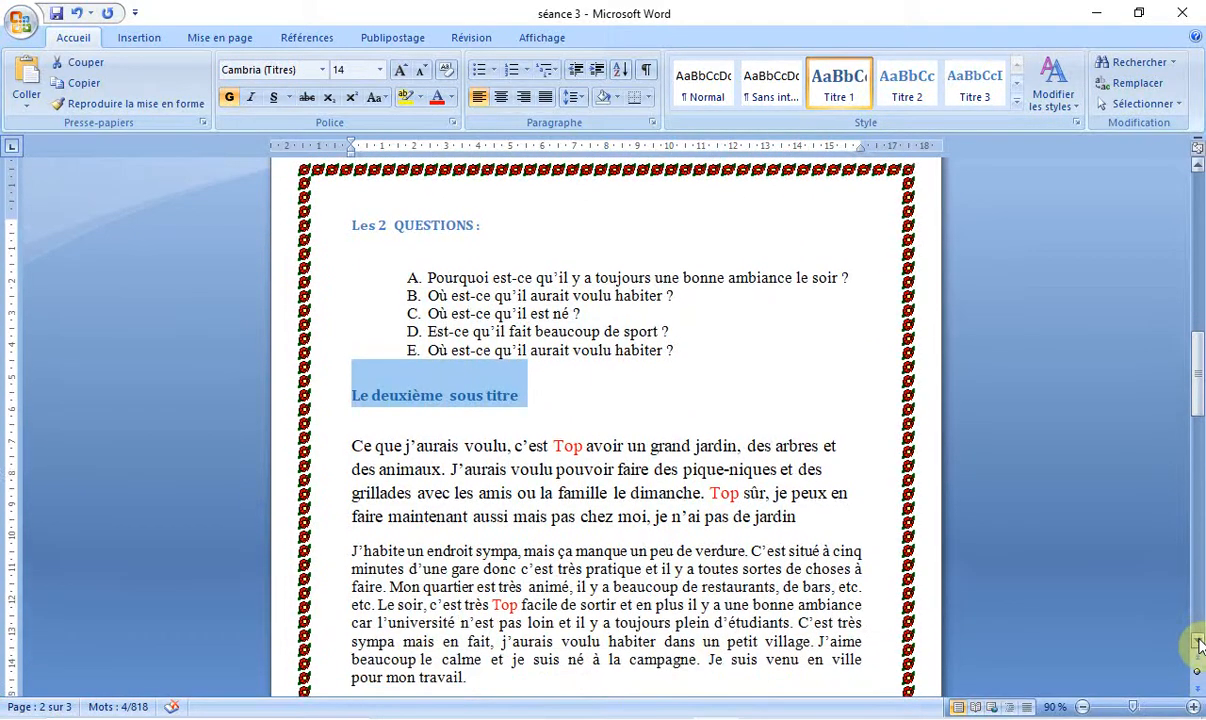
scroll(1199, 645, down, 1)
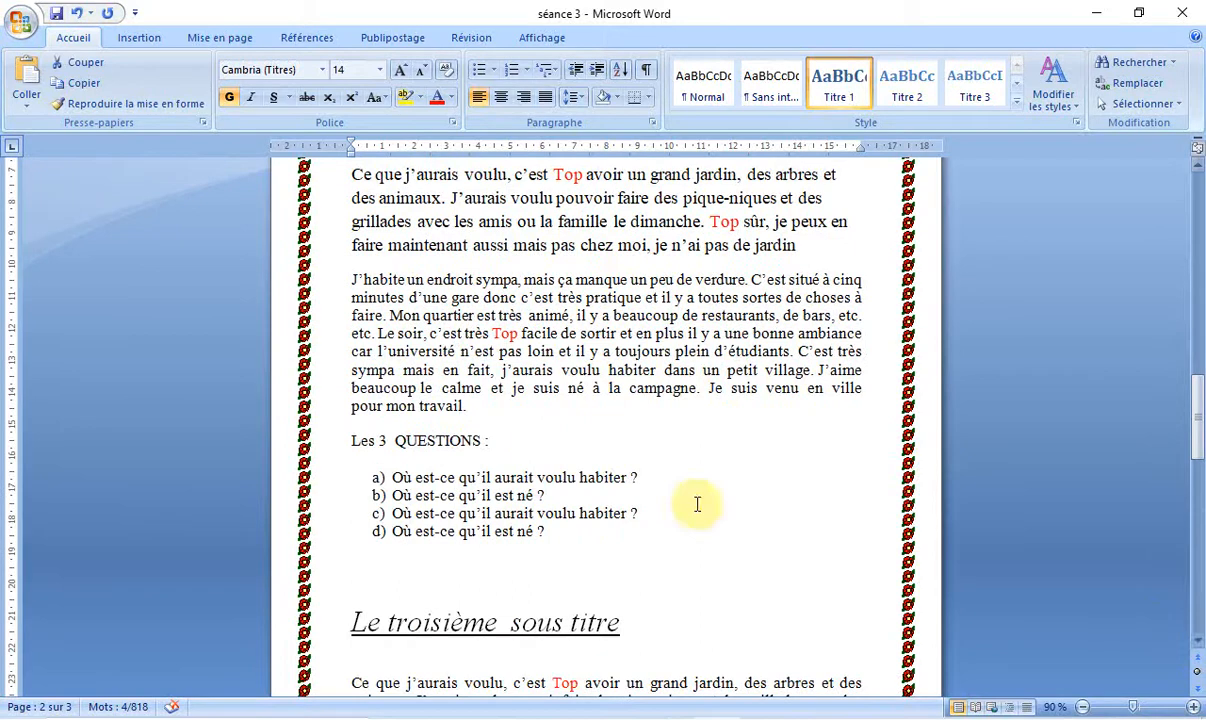
double_click(435, 441)
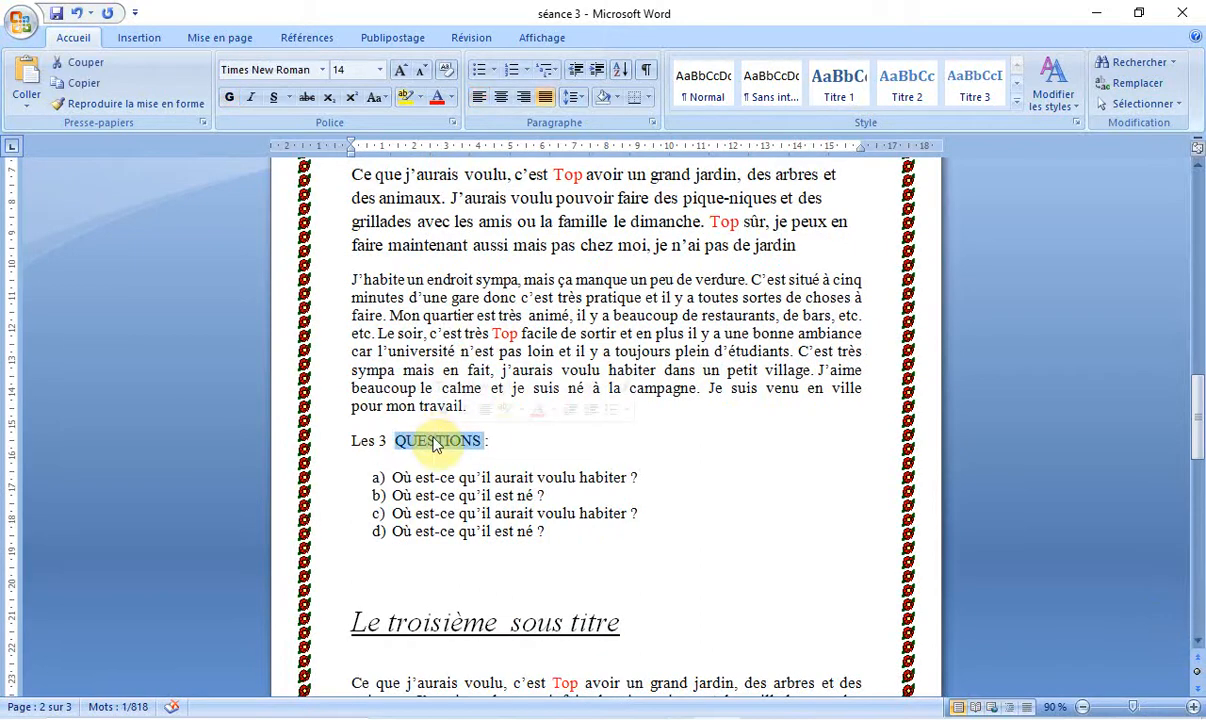
click(323, 441)
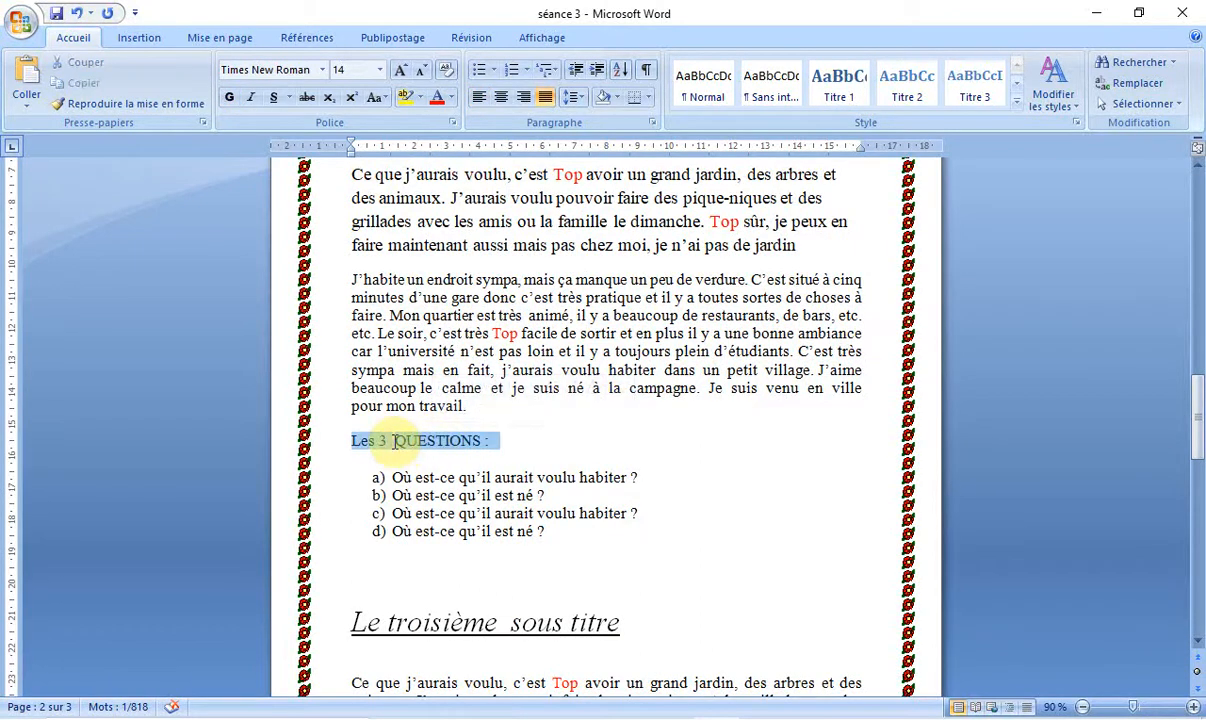
click(905, 90)
- Apply the Titre 1 style to the subtitle "Le troisième sous titre" near the end of page 2
click(1197, 642)
click(1197, 642)
click(1197, 642)
triple_click(483, 443)
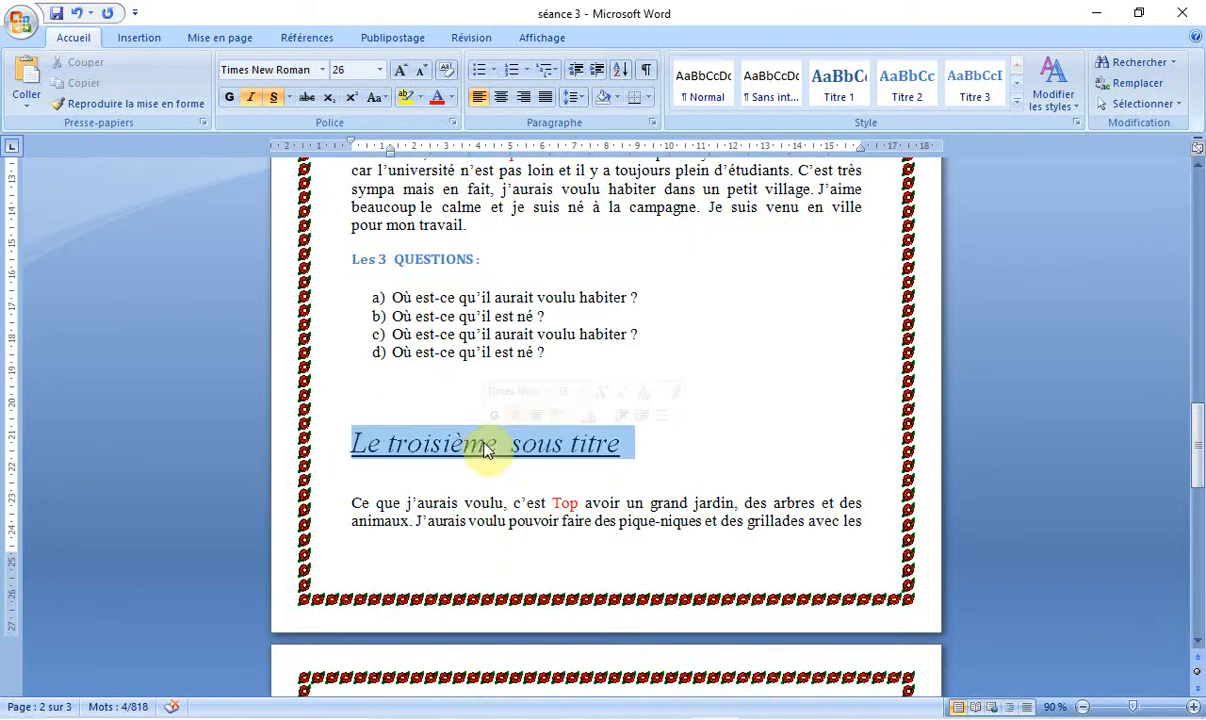
click(843, 87)
- Apply the Titre 2 style to the heading "Les 4 QUESTIONS :" on page 3
click(1197, 642)
click(1197, 642)
click(1197, 642)
click(1197, 642)
click(1197, 642)
click(1197, 642)
click(1197, 642)
click(1197, 642)
click(1197, 642)
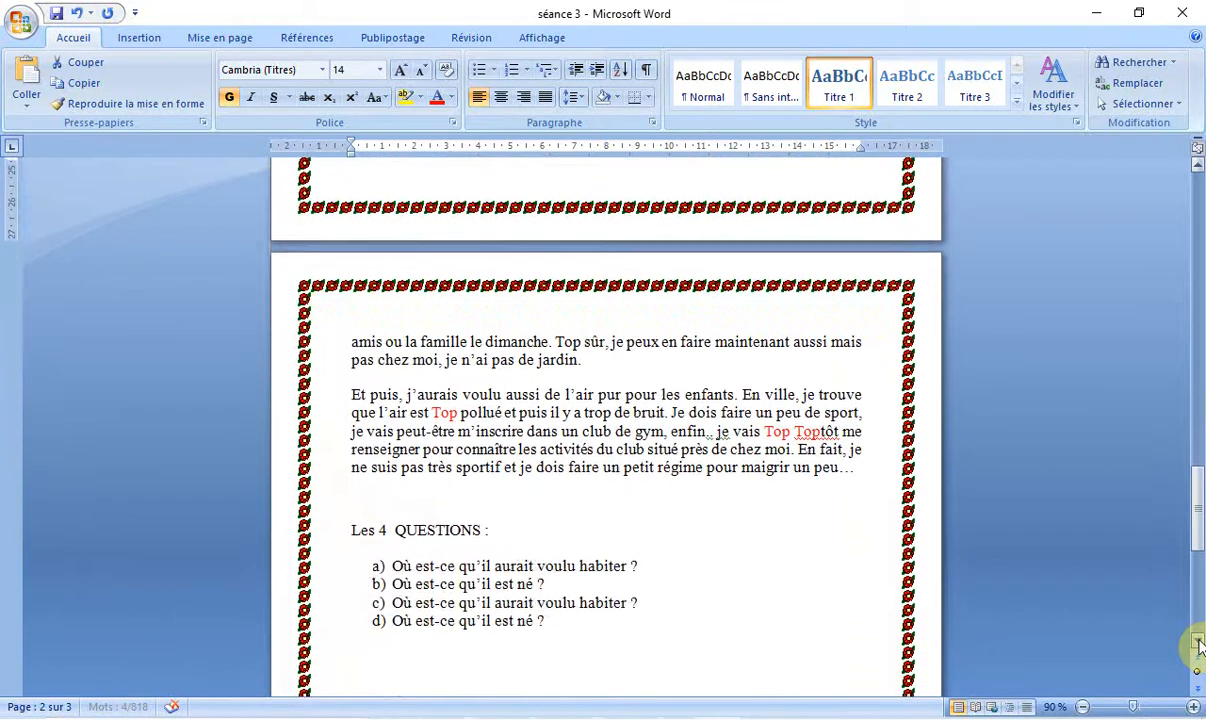
click(1197, 642)
triple_click(411, 488)
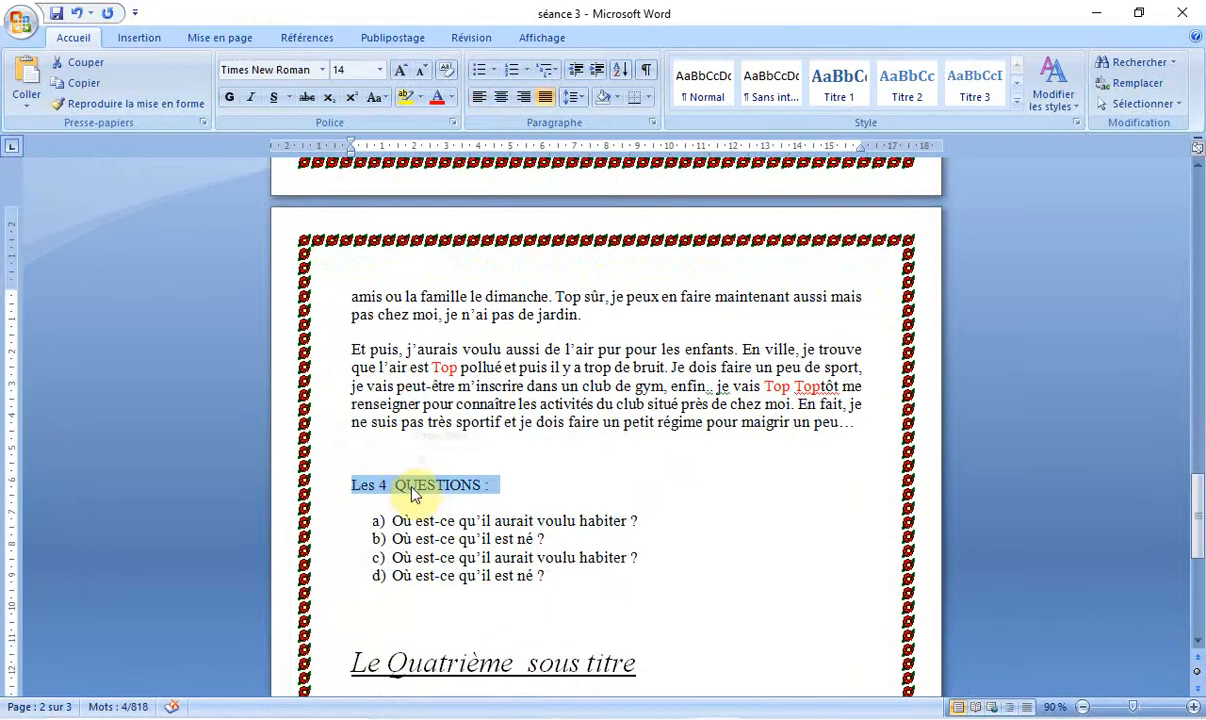
click(904, 92)
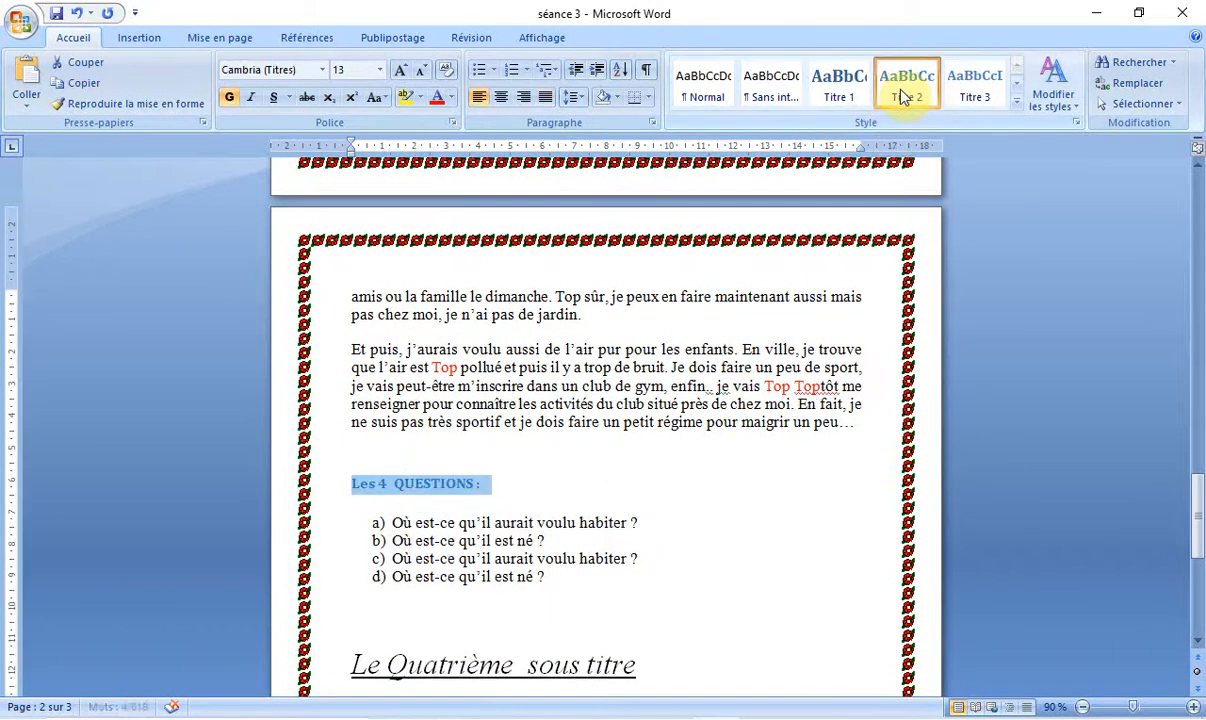
- Apply the Titre 1 style to the subtitle "Le Quatrième sous titre" on page 3
click(1197, 642)
click(1197, 642)
click(1197, 642)
click(1197, 642)
click(1197, 642)
click(1197, 642)
click(1197, 642)
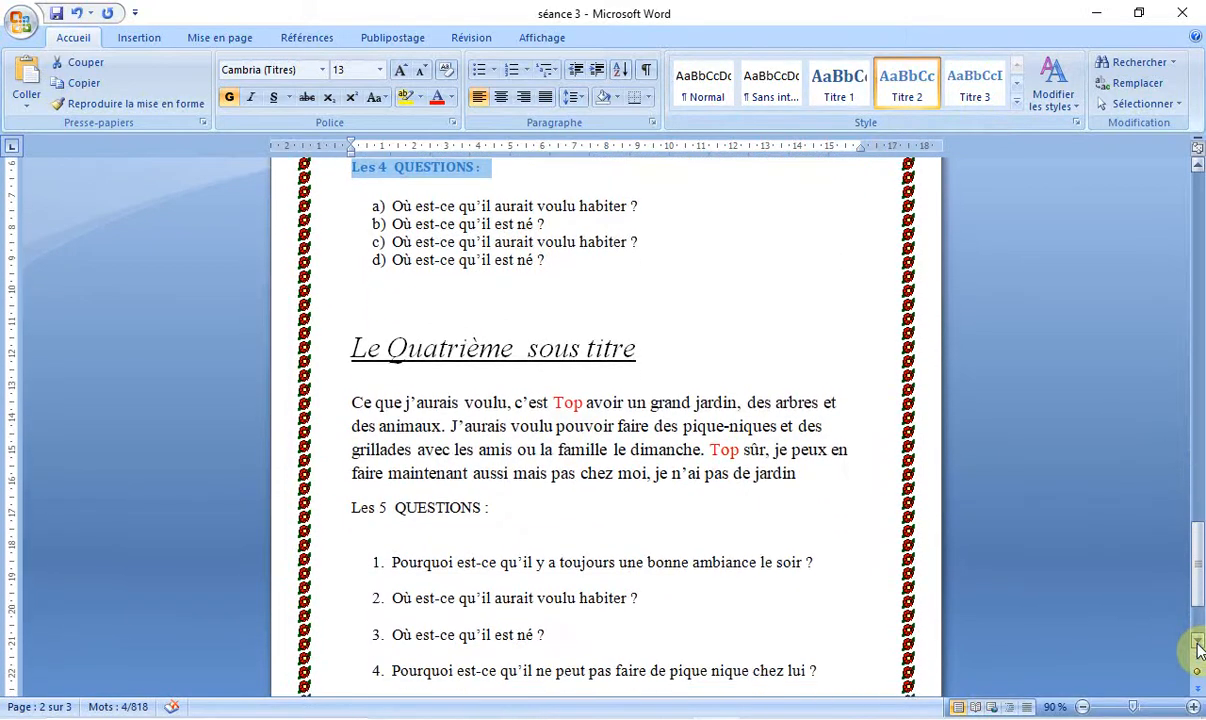
triple_click(501, 342)
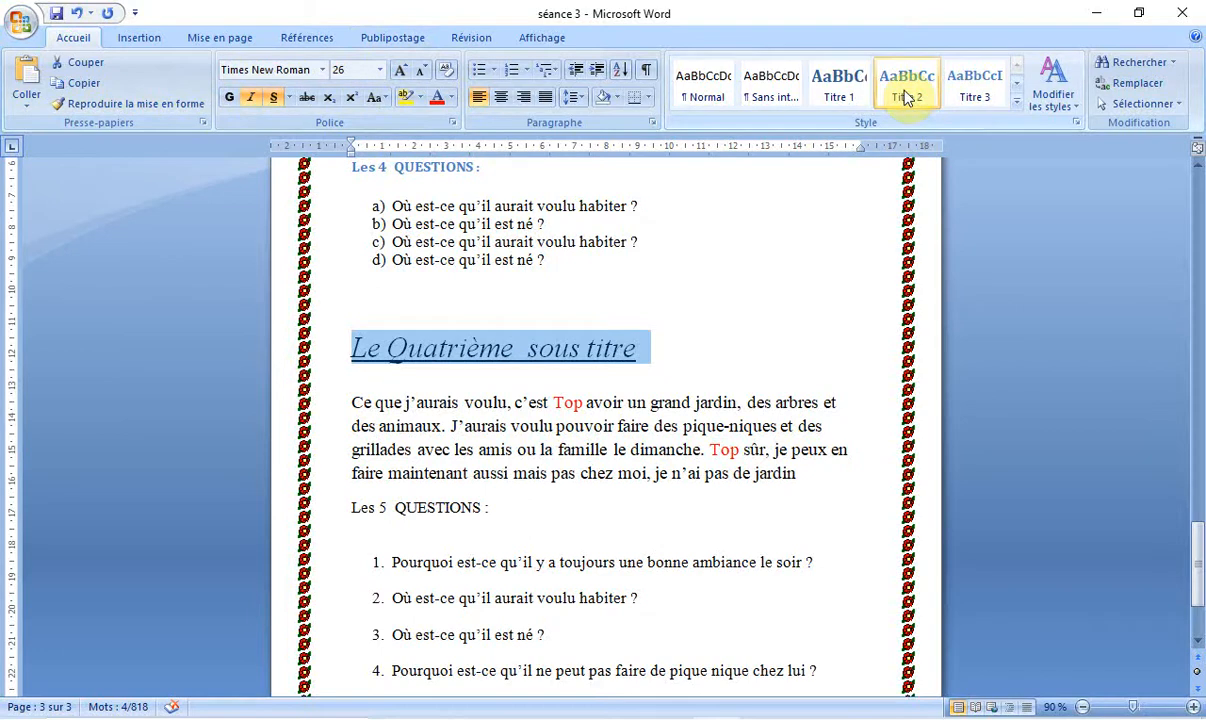
click(842, 88)
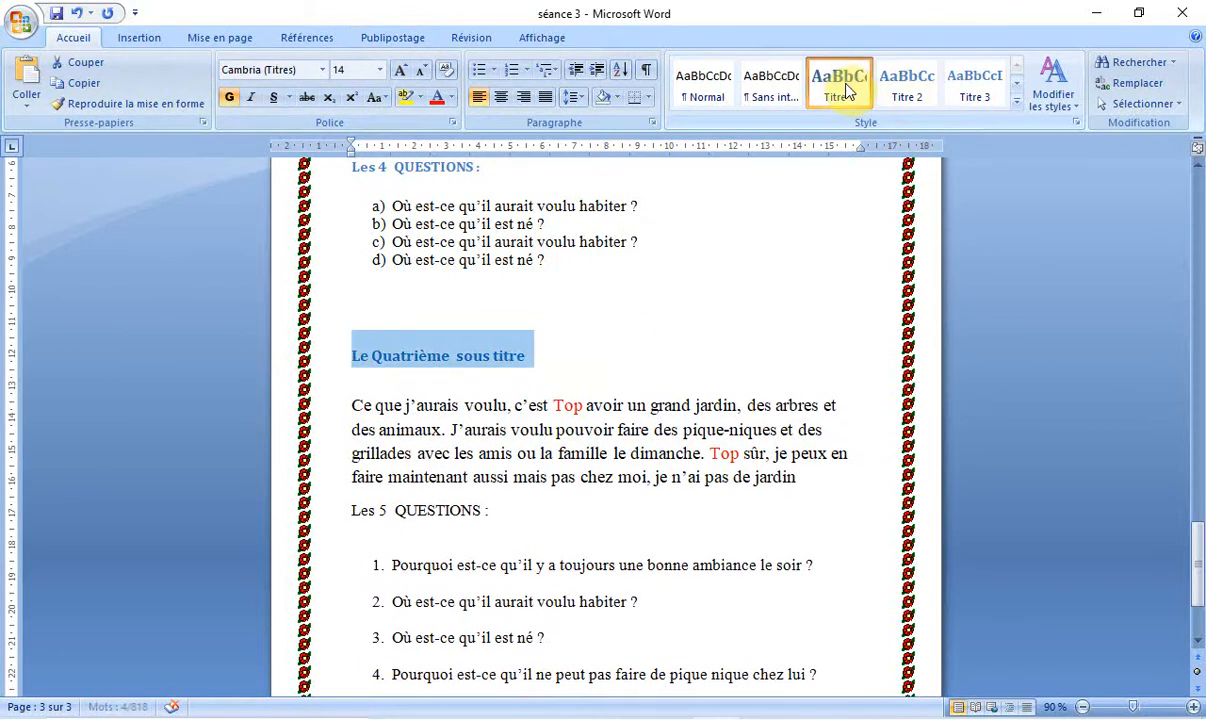
- Apply the Titre 2 style to the heading "Les 5 QUESTIONS :" under the fourth subtitle
double_click(433, 510)
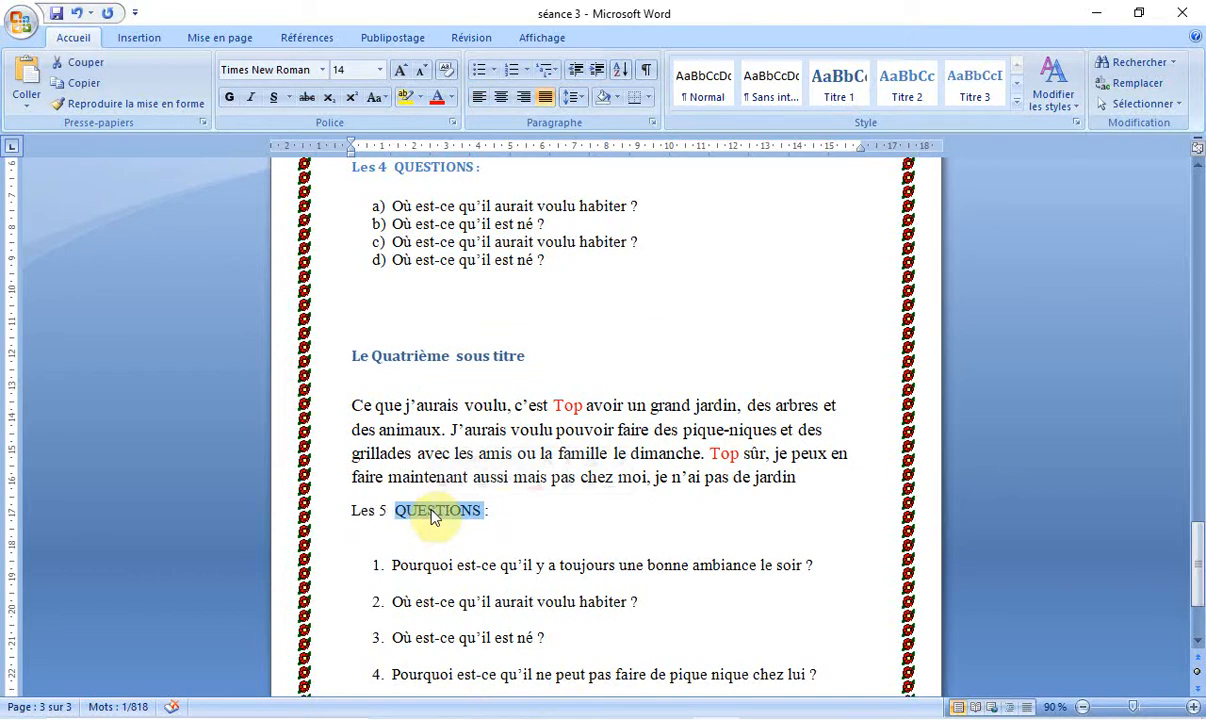
triple_click(415, 513)
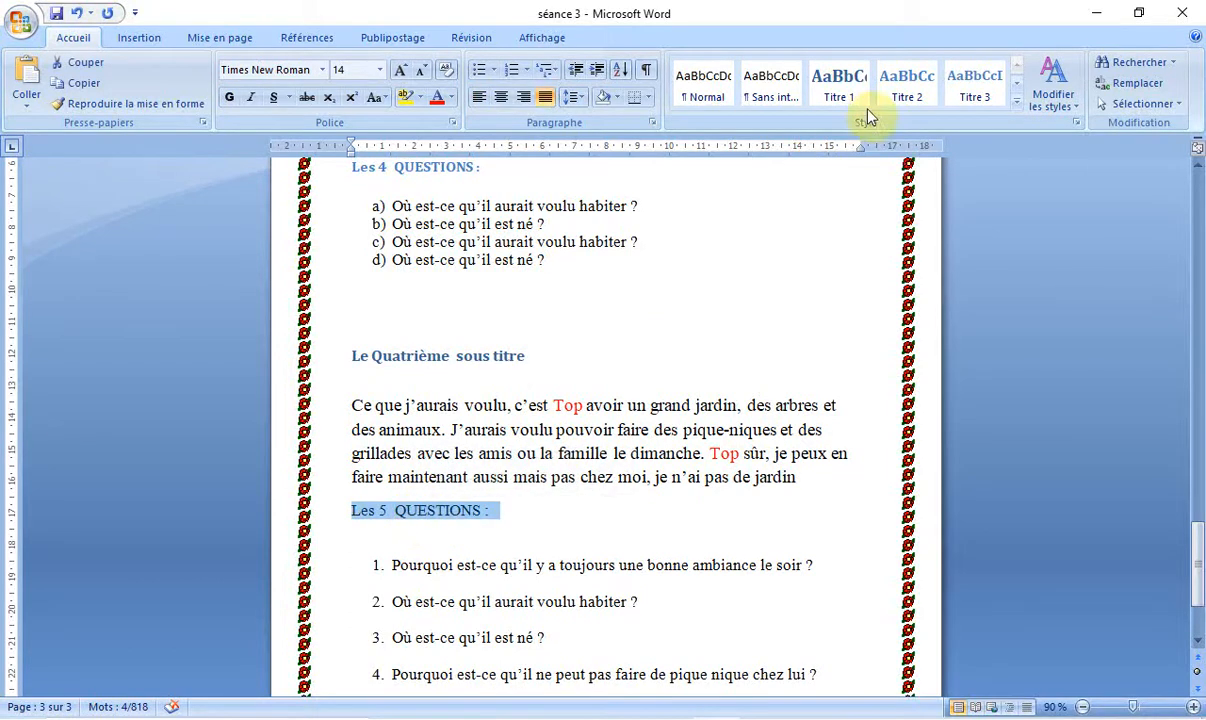
click(906, 100)
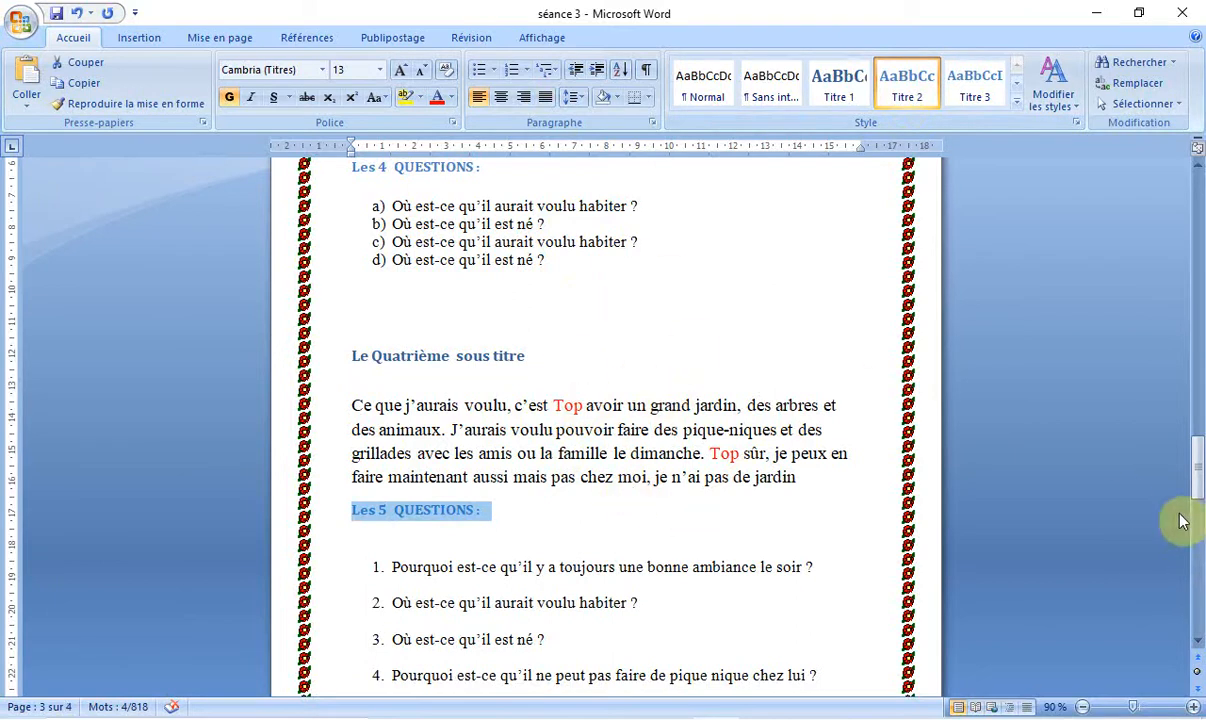
- Review the styled title, subtitles and question headings across all pages at 50% zoom, and return to 60%
drag(1198, 462, 1192, 388)
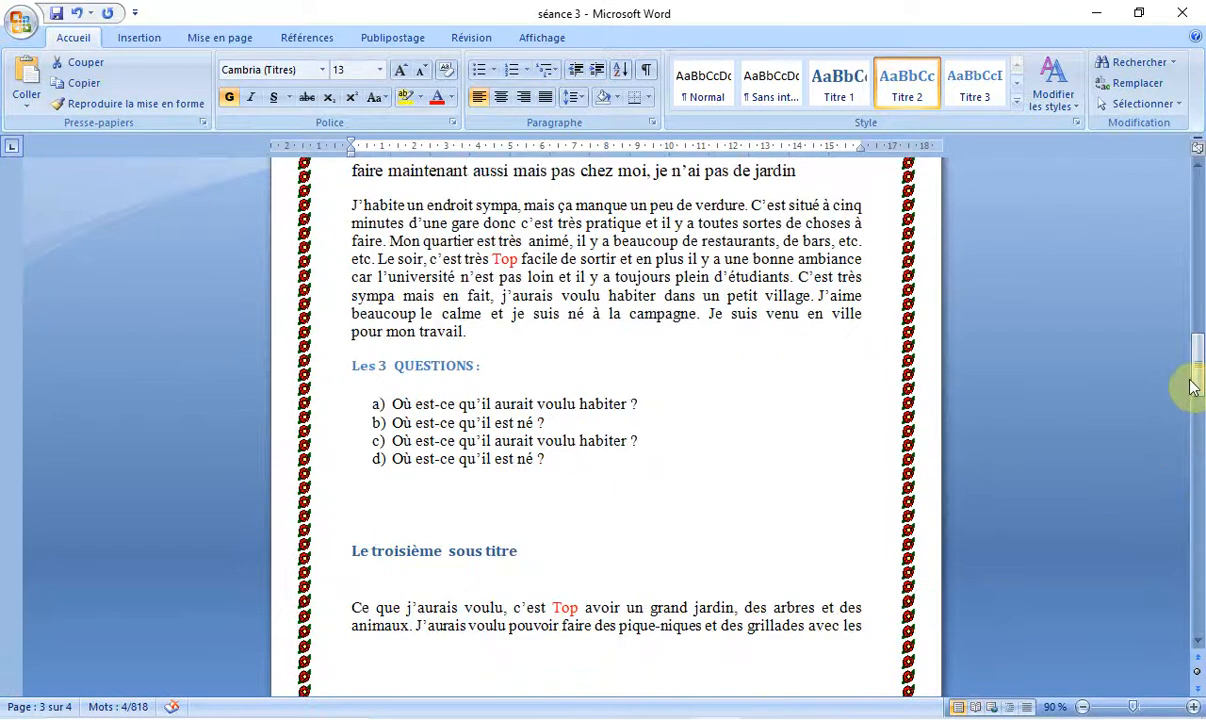
click(1083, 707)
click(1083, 707)
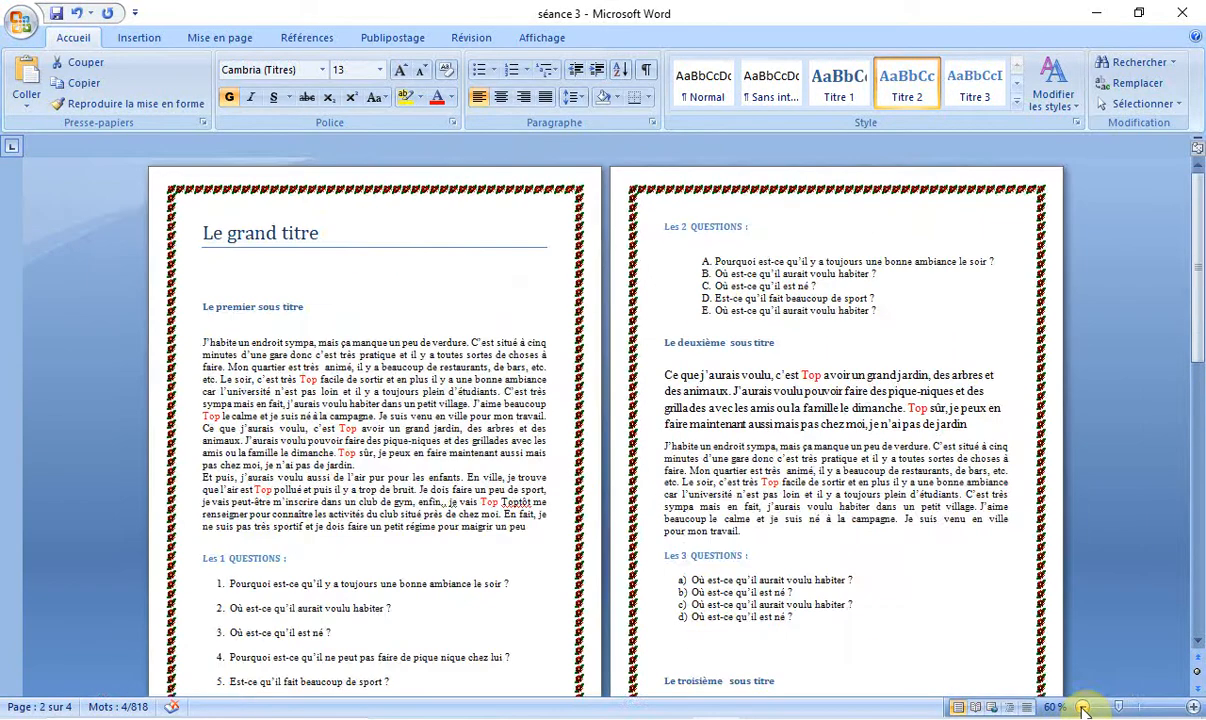
click(1083, 707)
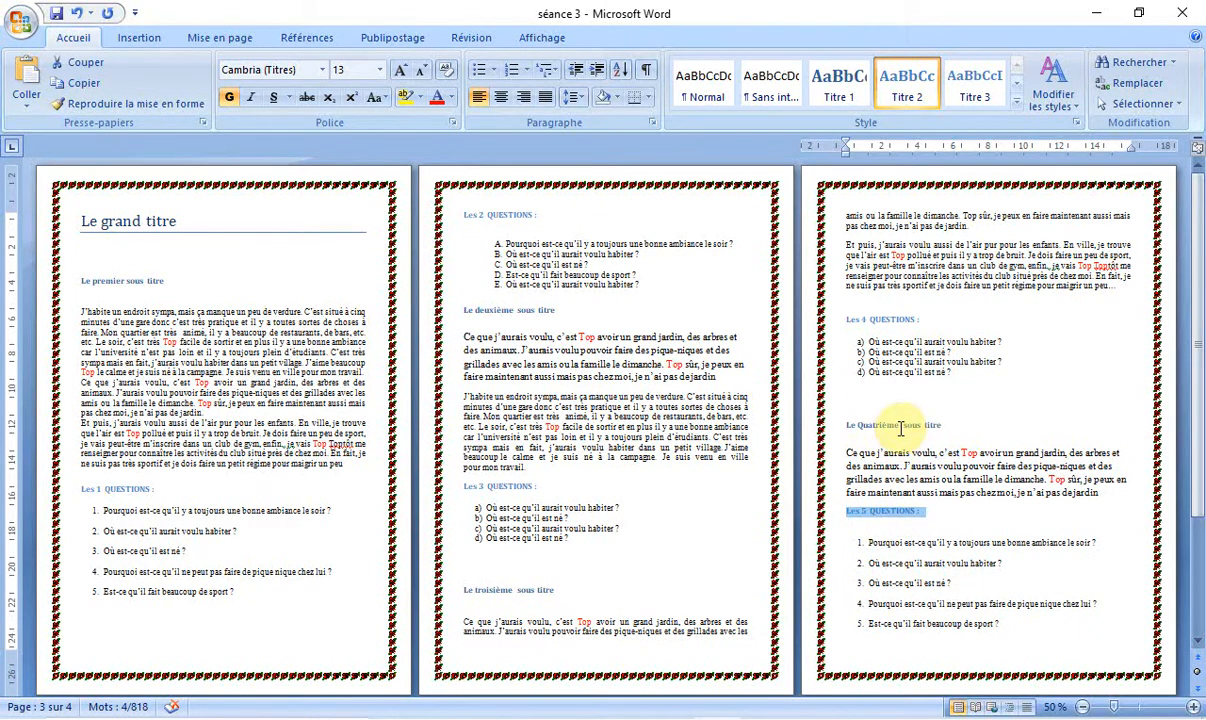
click(1194, 707)
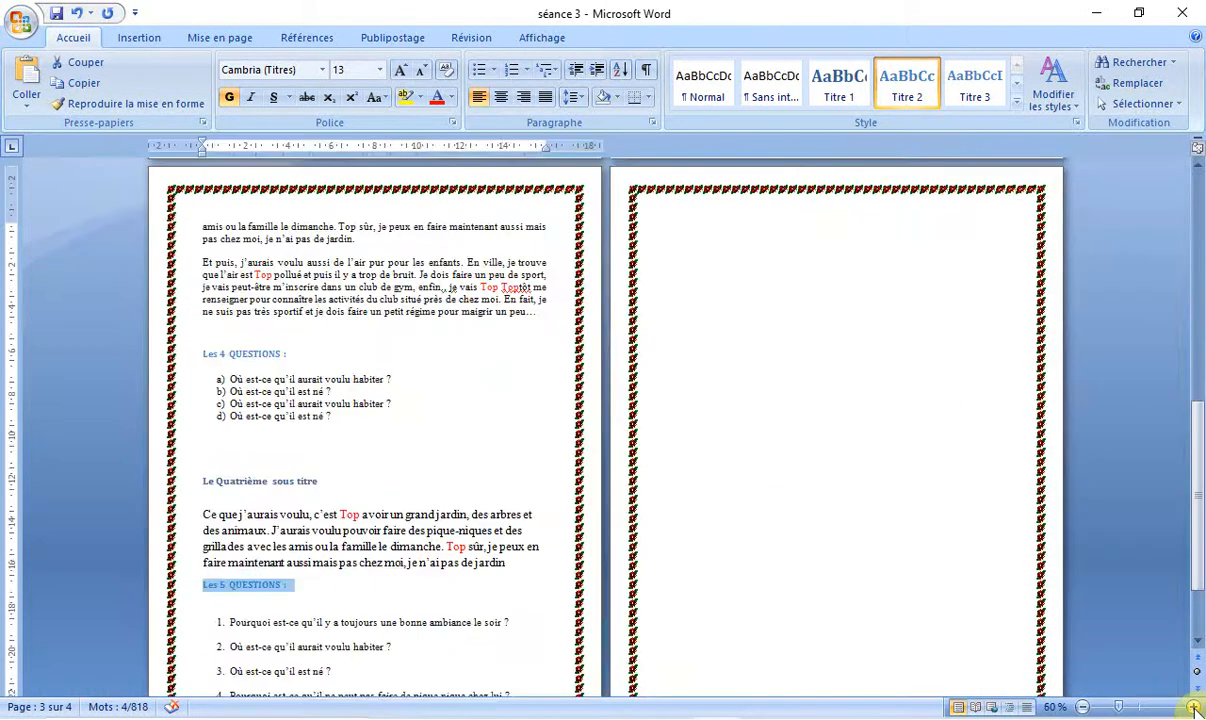
- Insert a Table automatique 1 table of contents on the blank page 4, after the last list of questions
click(1194, 707)
click(1194, 707)
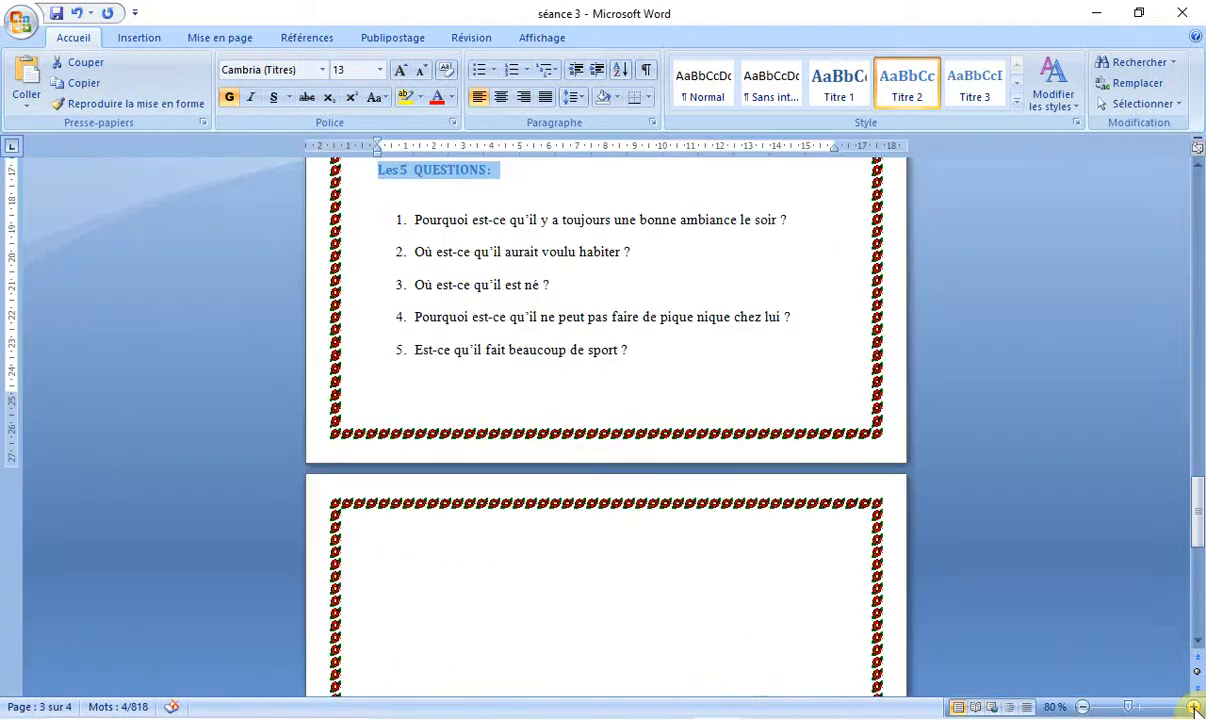
click(402, 557)
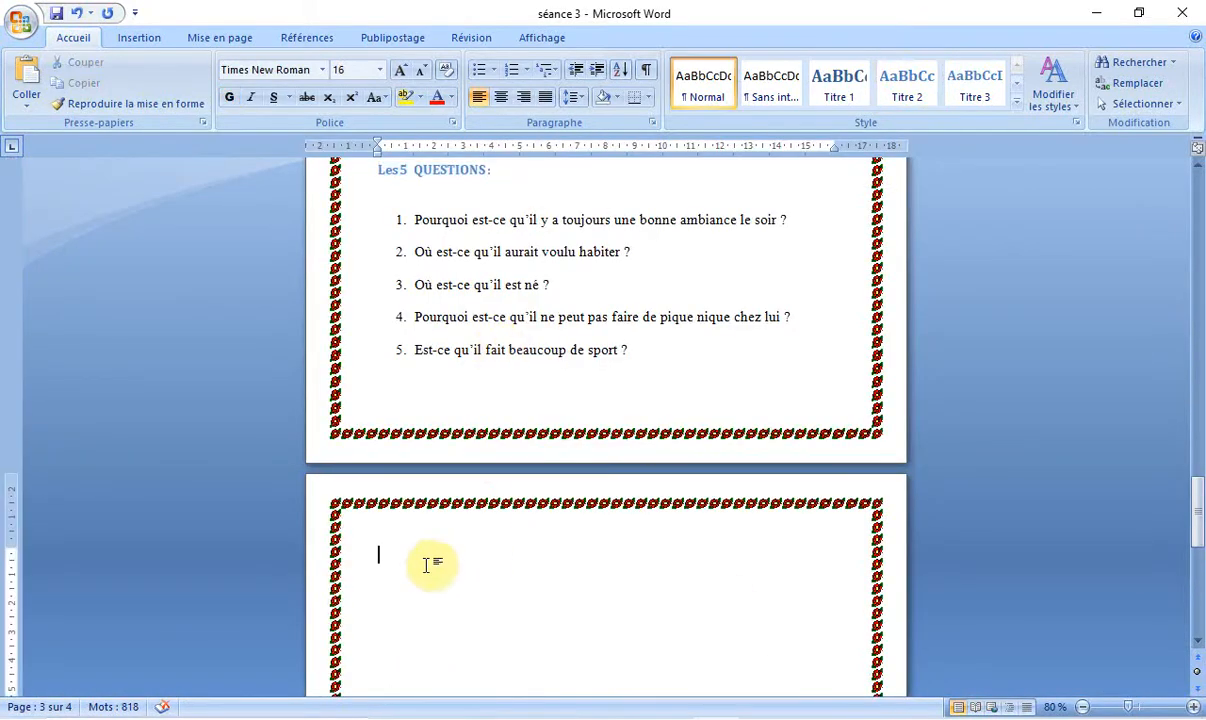
double_click(399, 557)
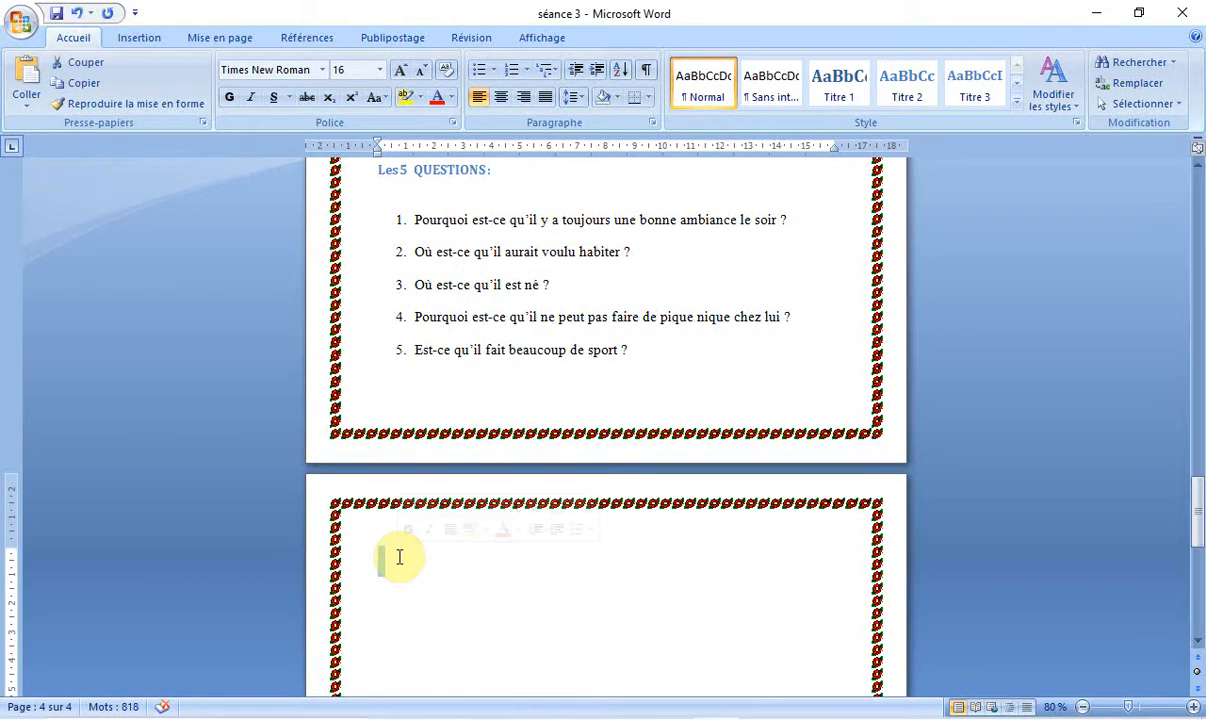
click(470, 40)
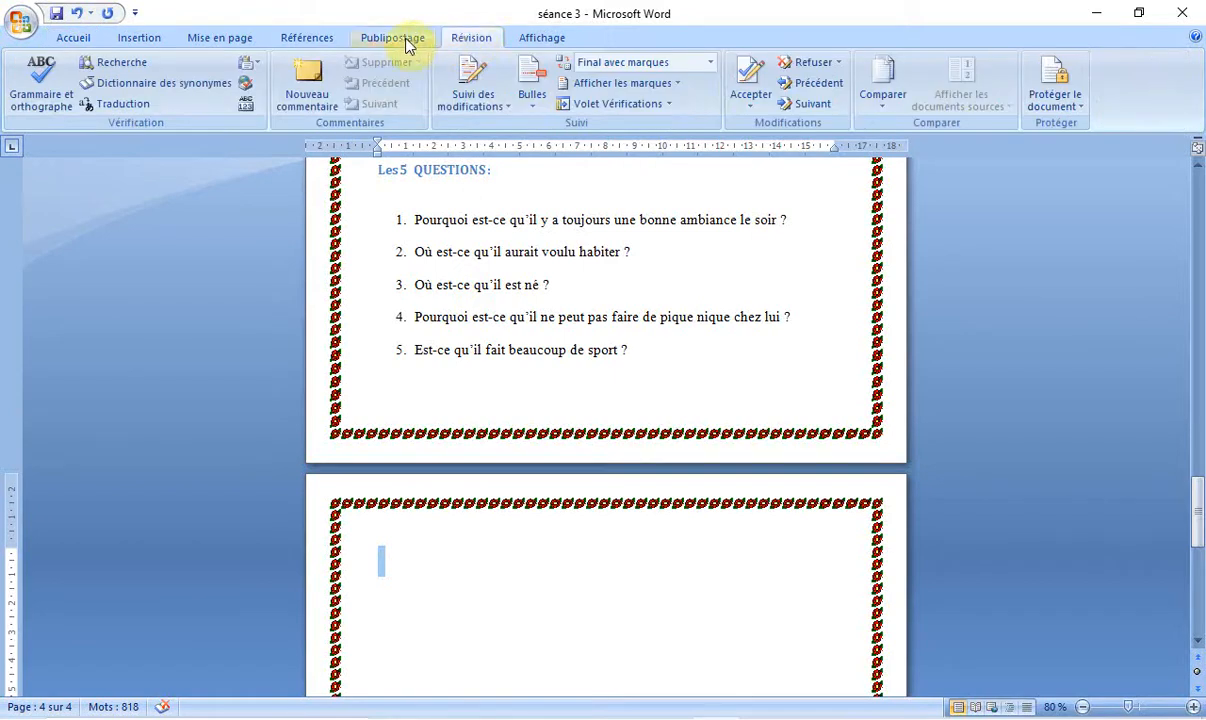
click(316, 38)
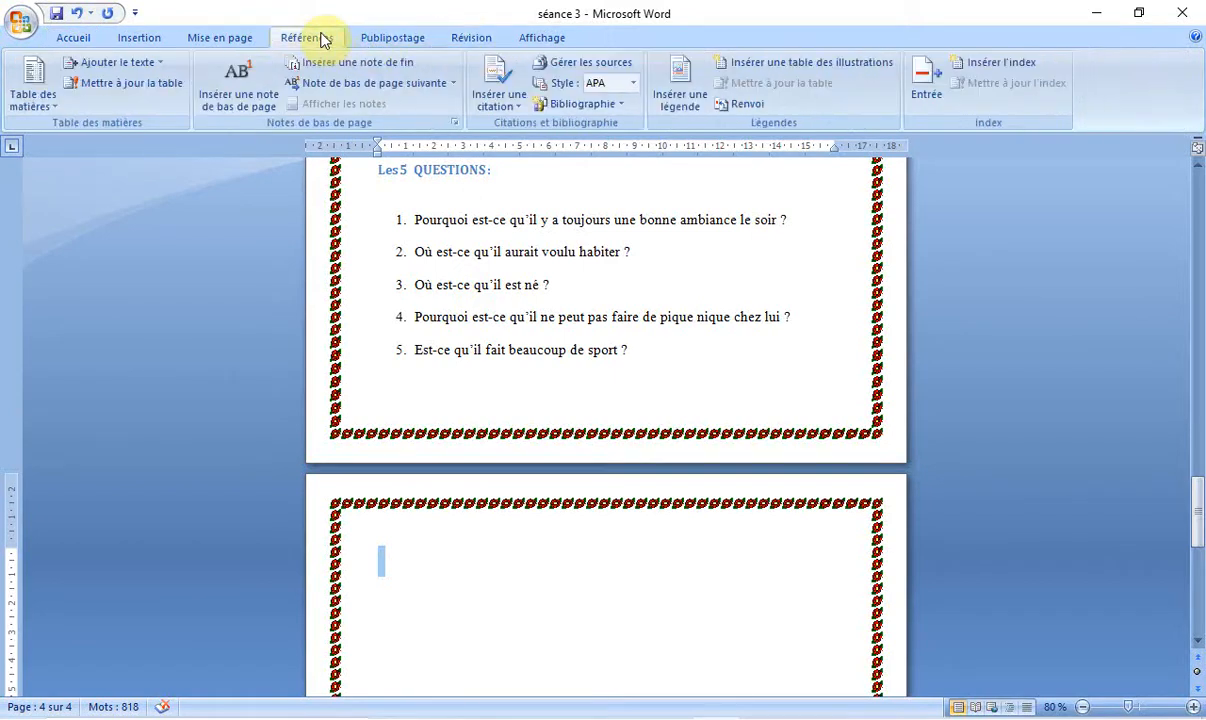
click(31, 107)
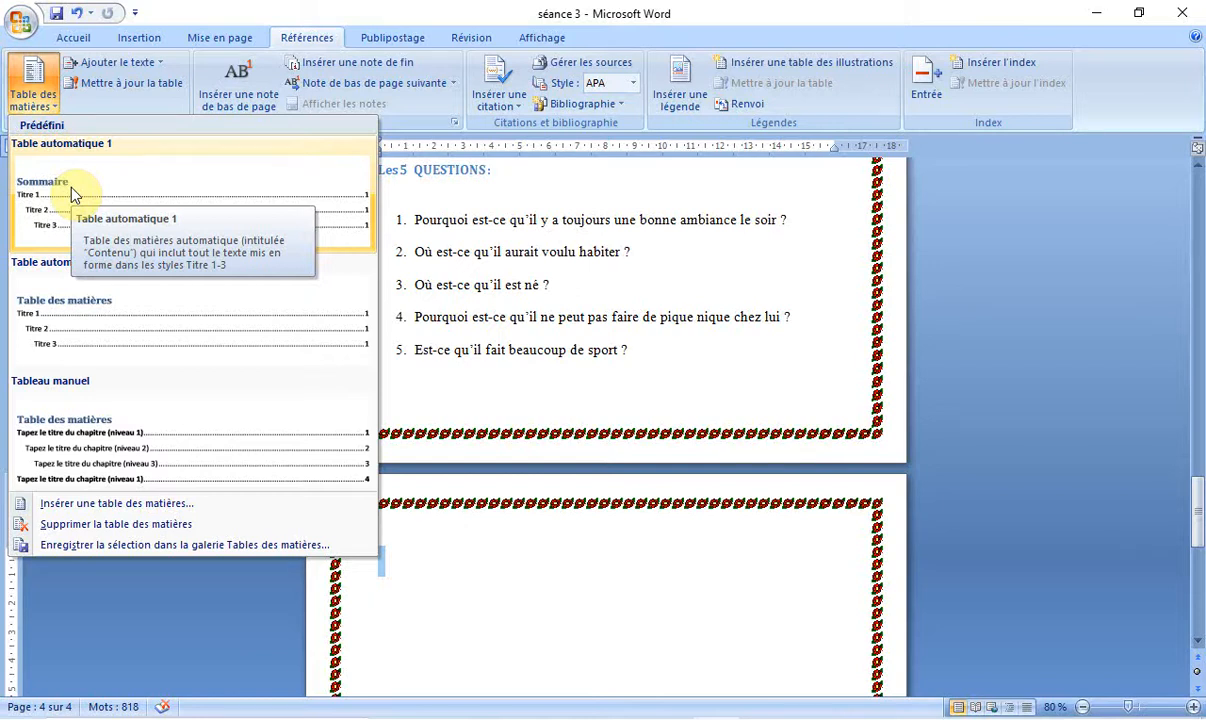
click(51, 104)
click(51, 104)
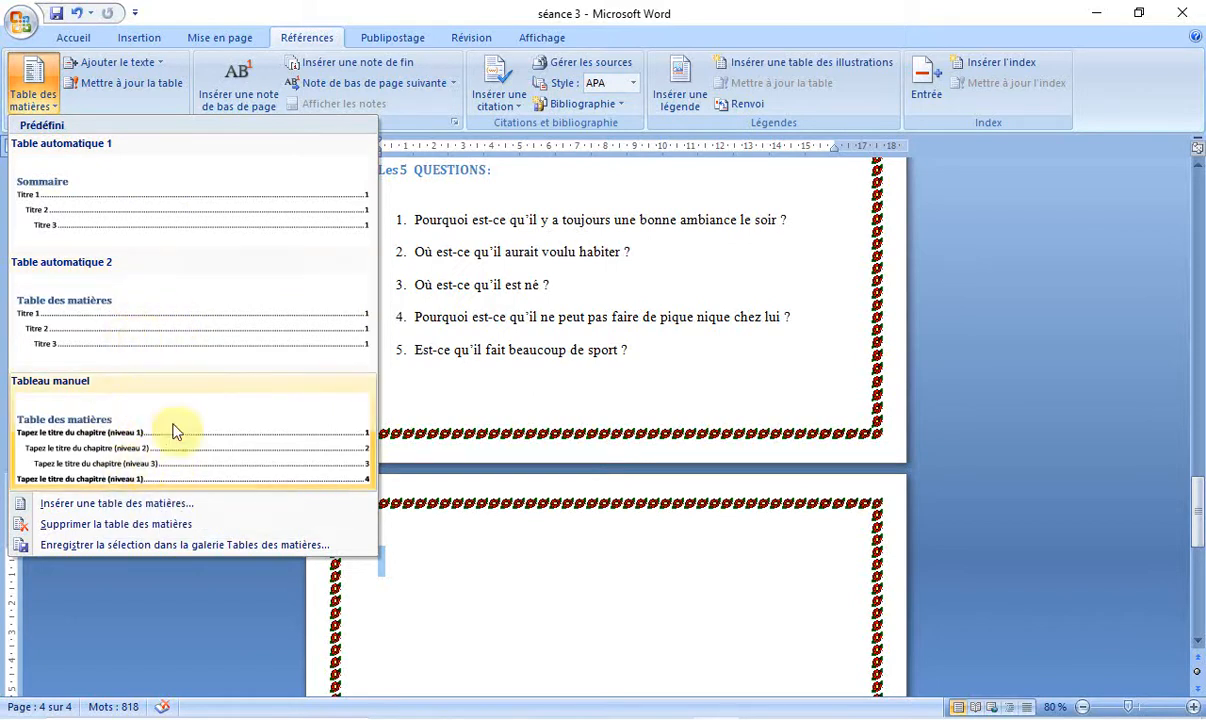
click(182, 222)
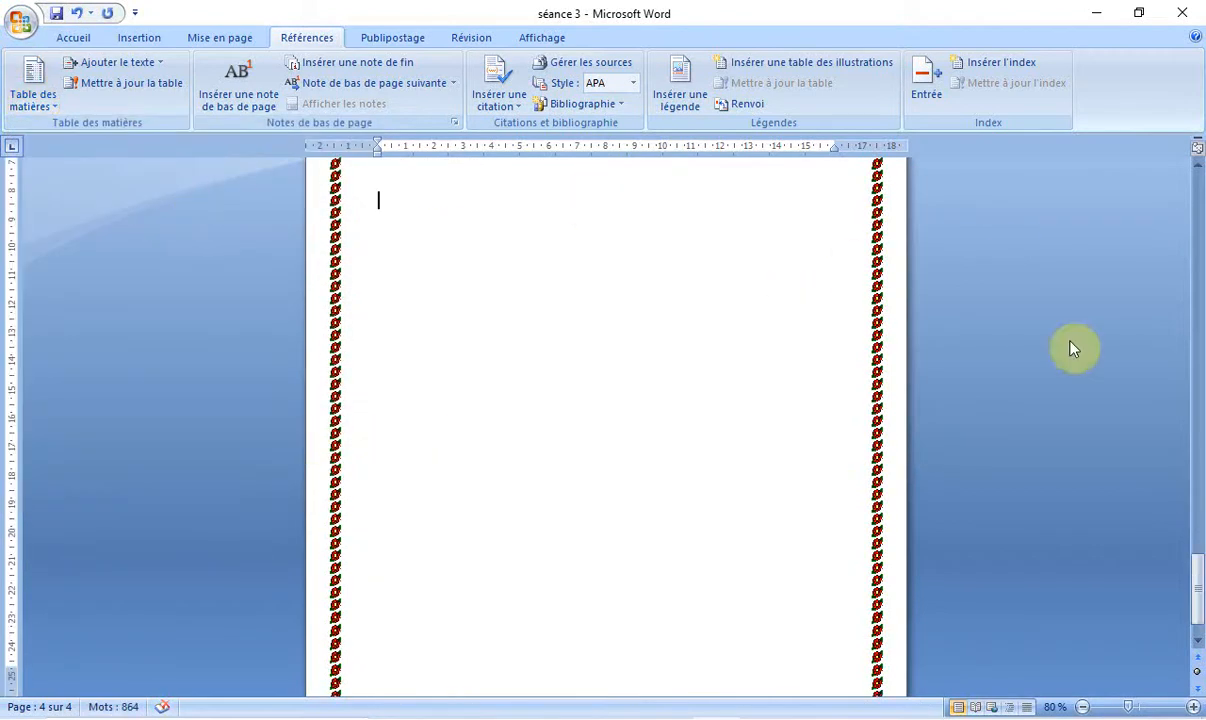
scroll(1199, 172, up, 5)
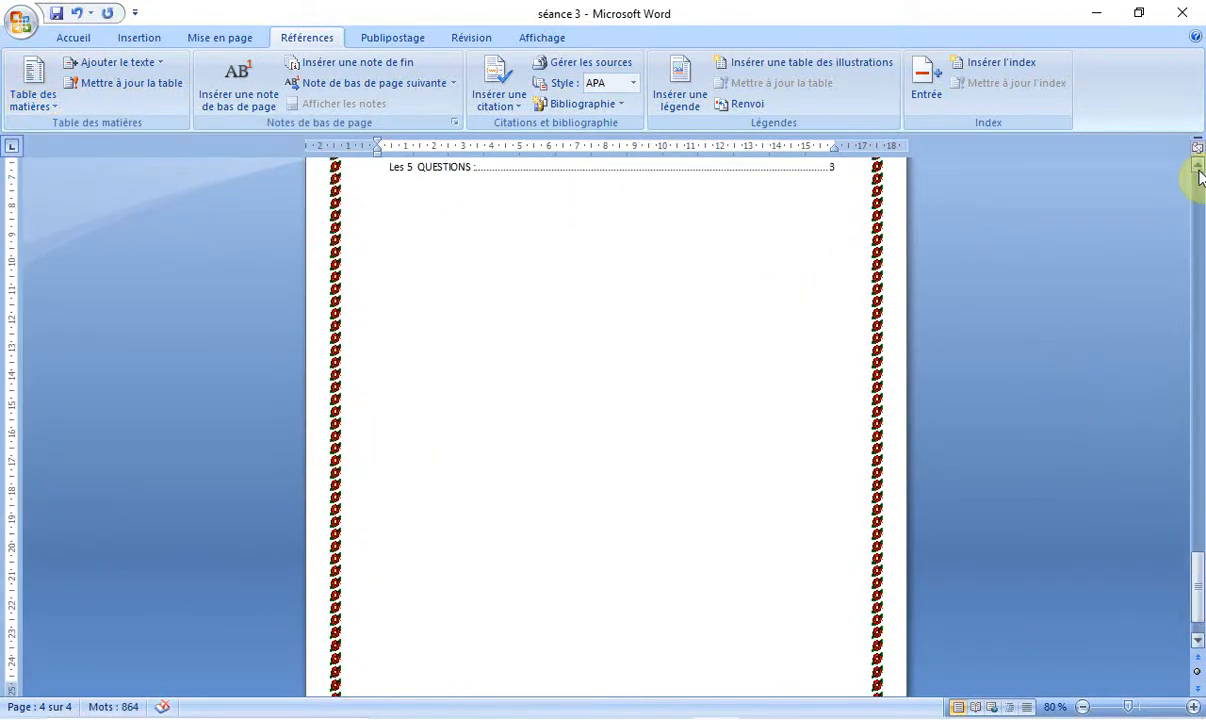
scroll(1199, 172, up, 1)
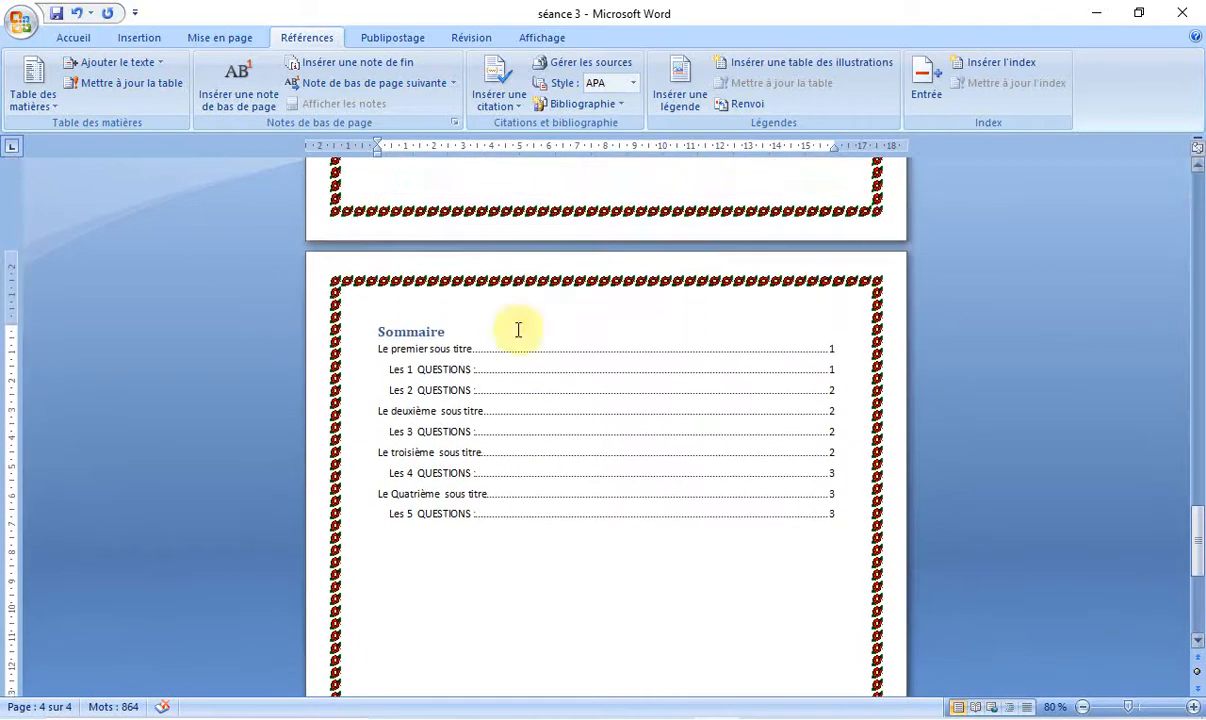
click(425, 385)
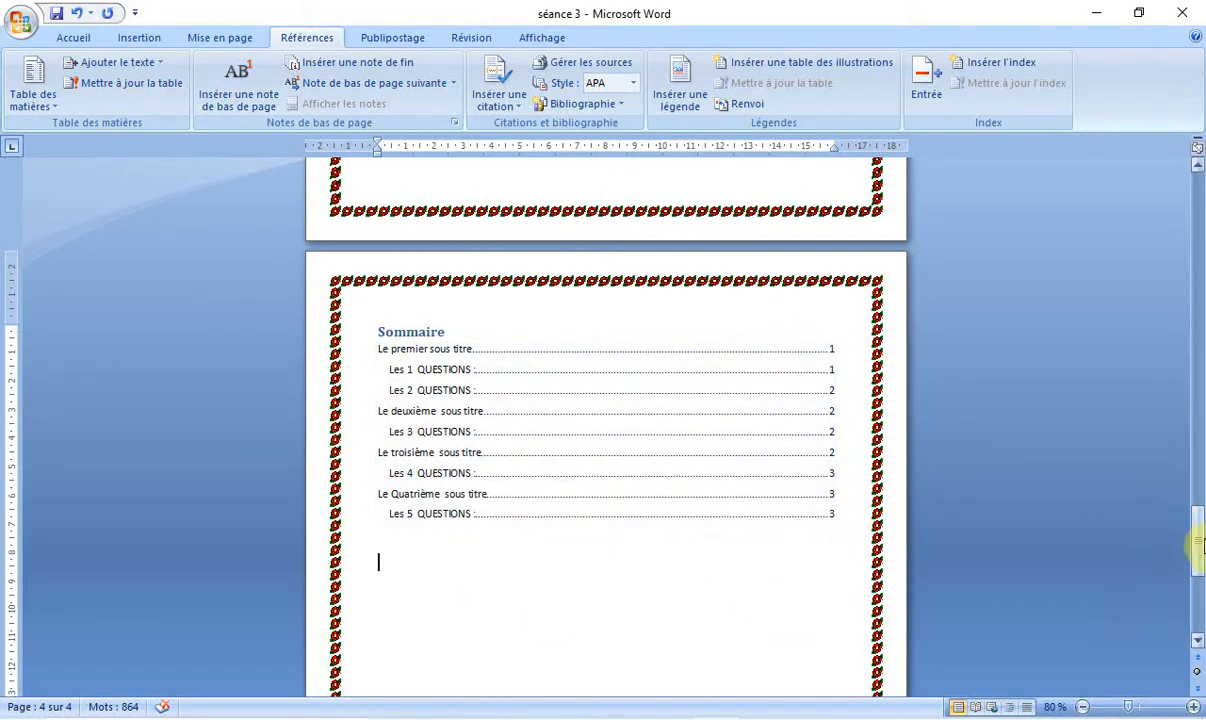
- Examine the available heading styles, the styled title on page 1 and the predefined table of contents formats
drag(1199, 545, 1171, 283)
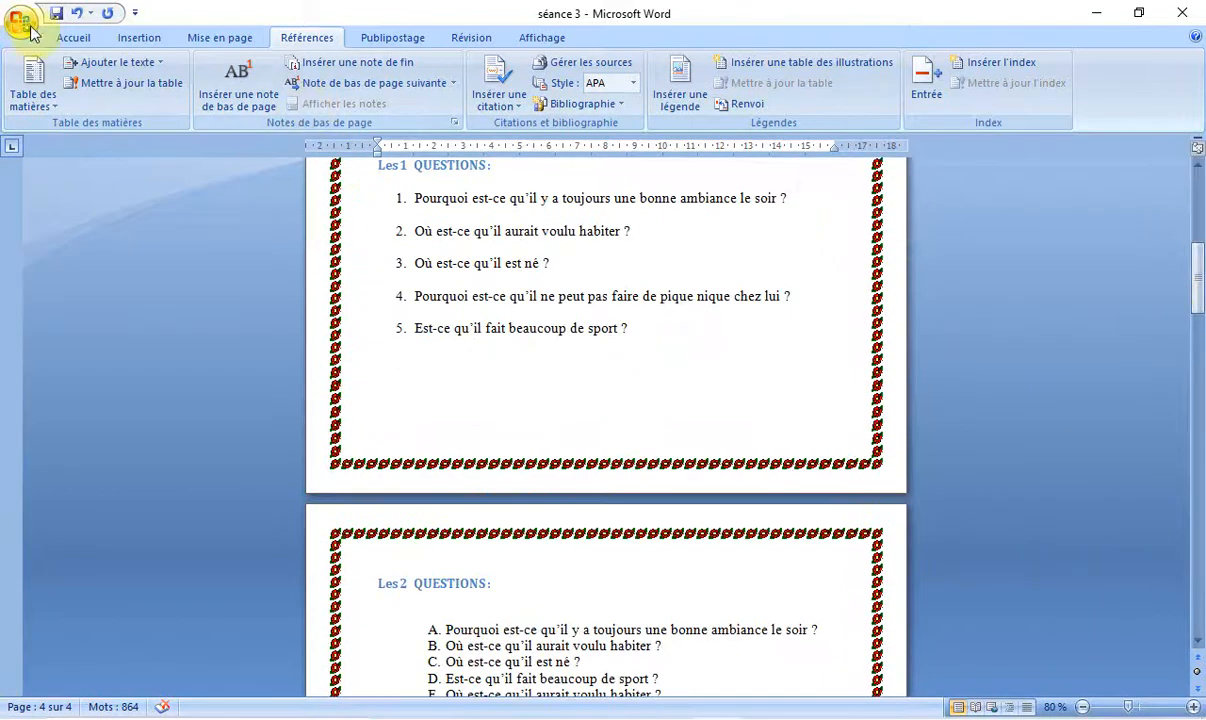
click(72, 40)
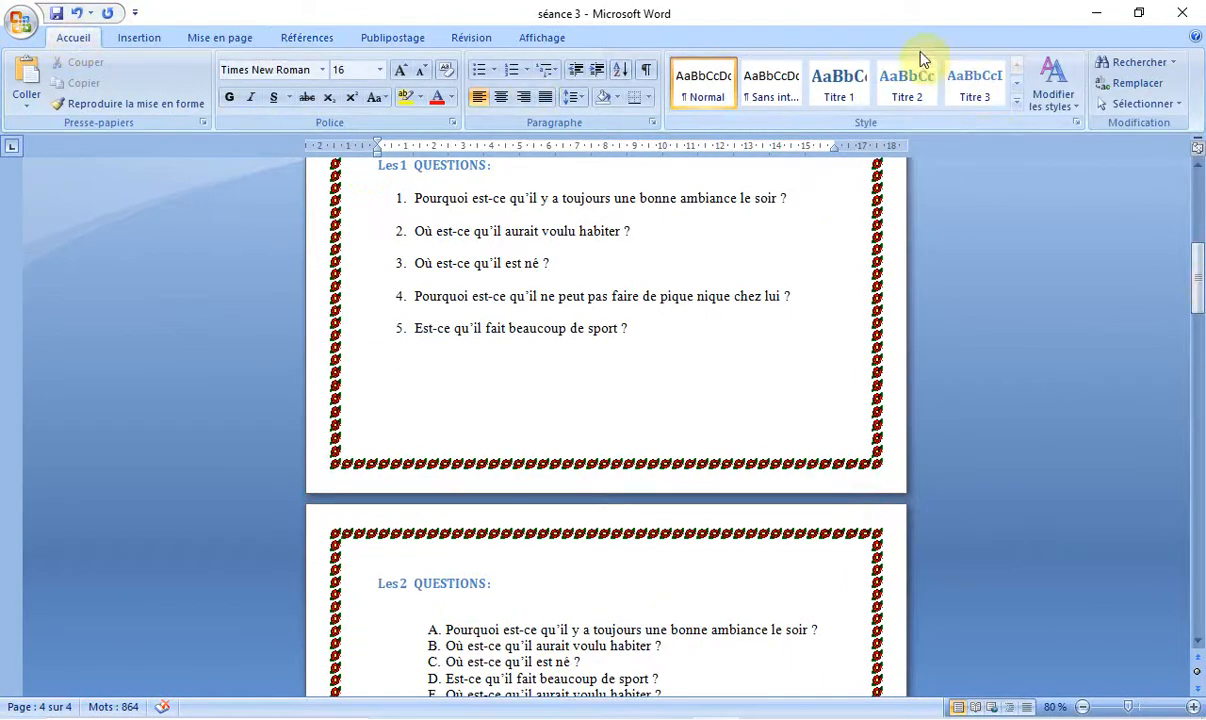
click(1016, 101)
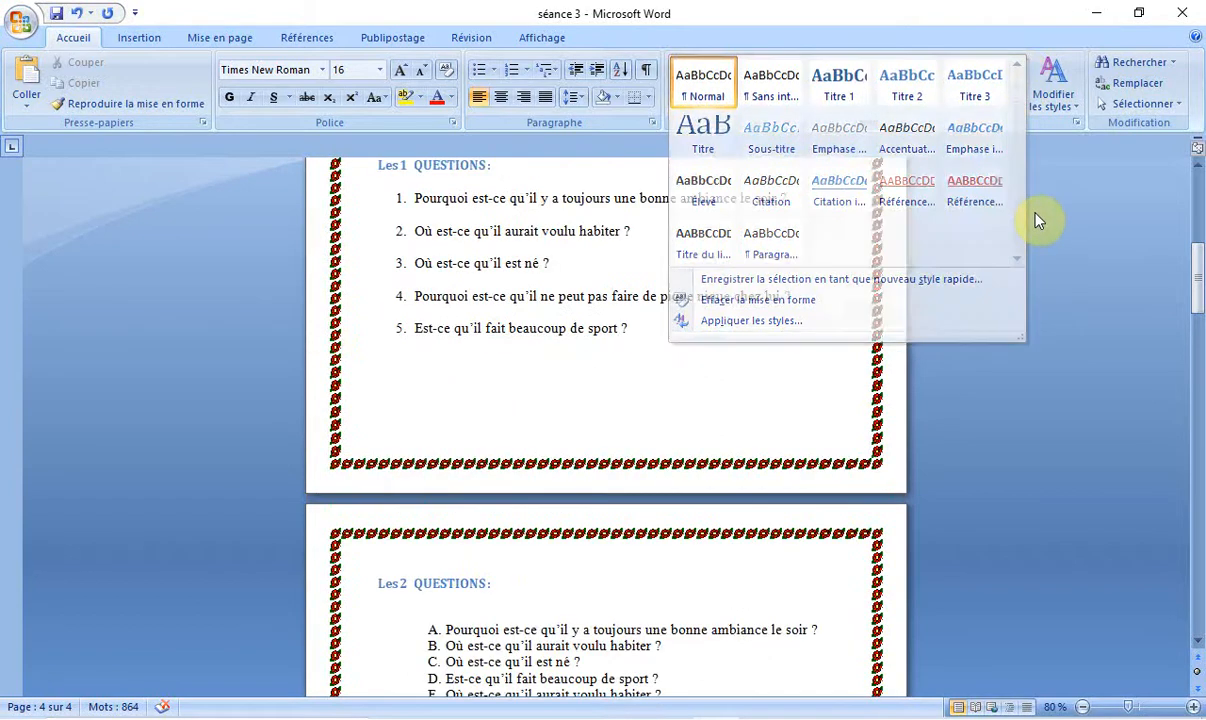
click(1040, 216)
drag(1198, 295, 1193, 221)
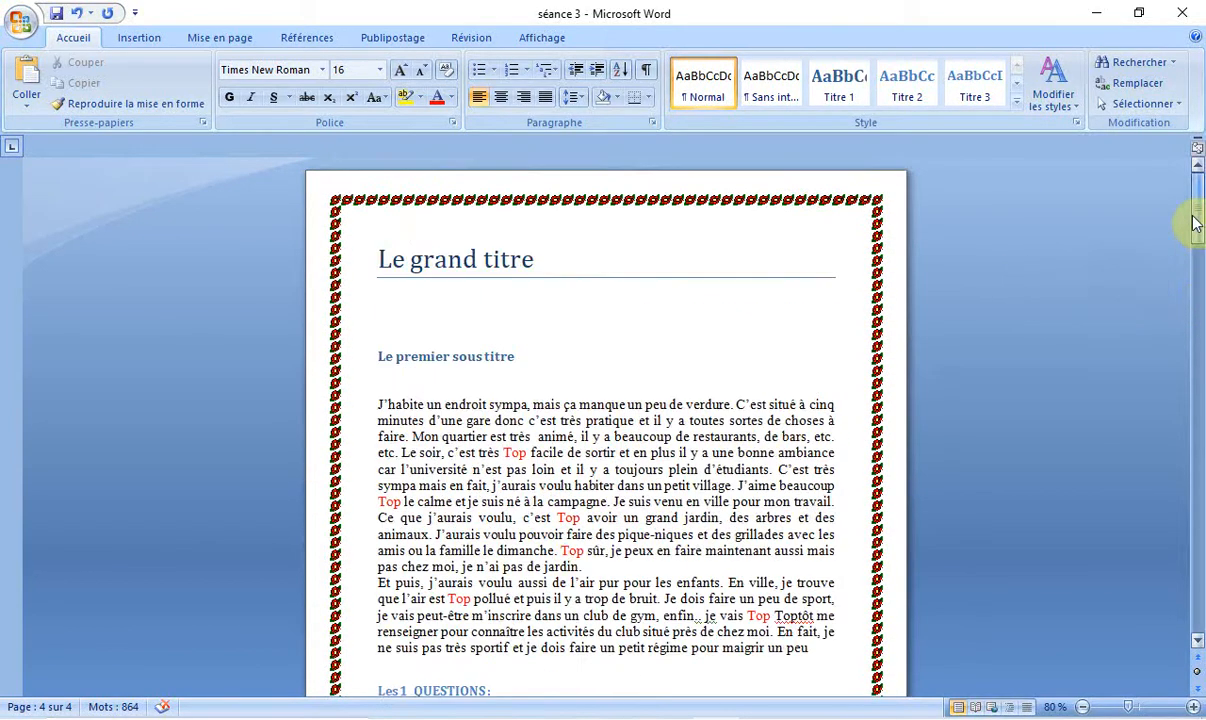
click(308, 38)
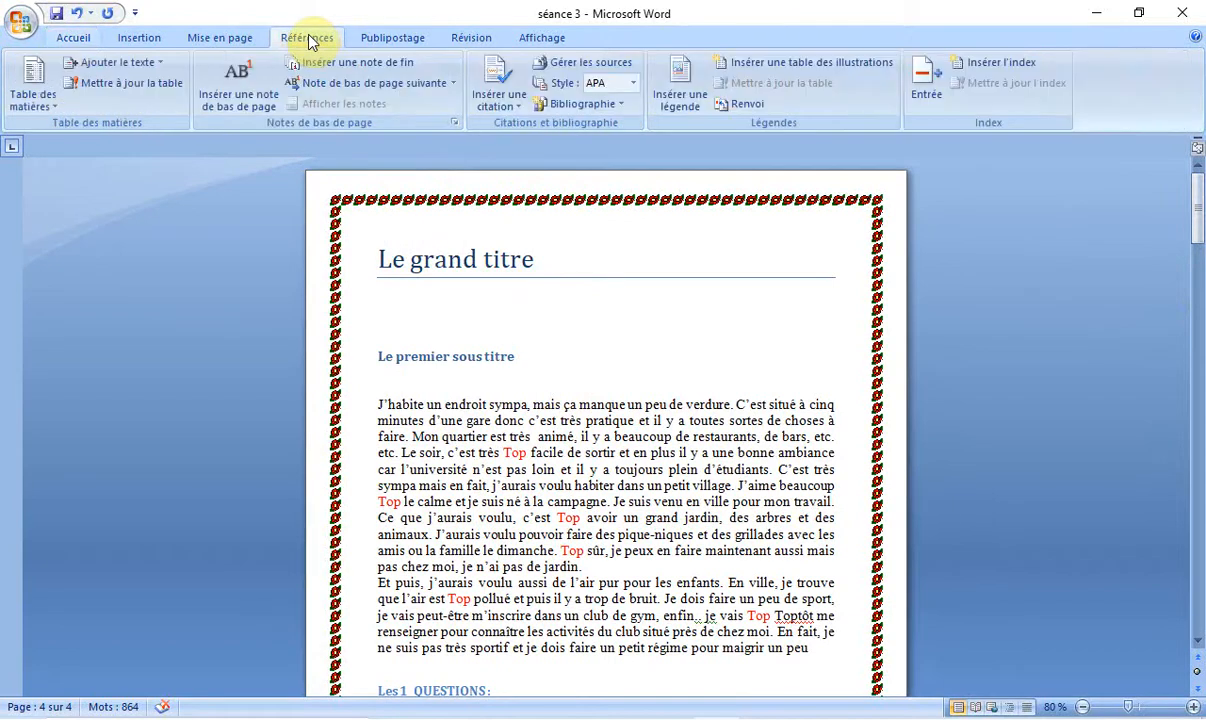
click(34, 102)
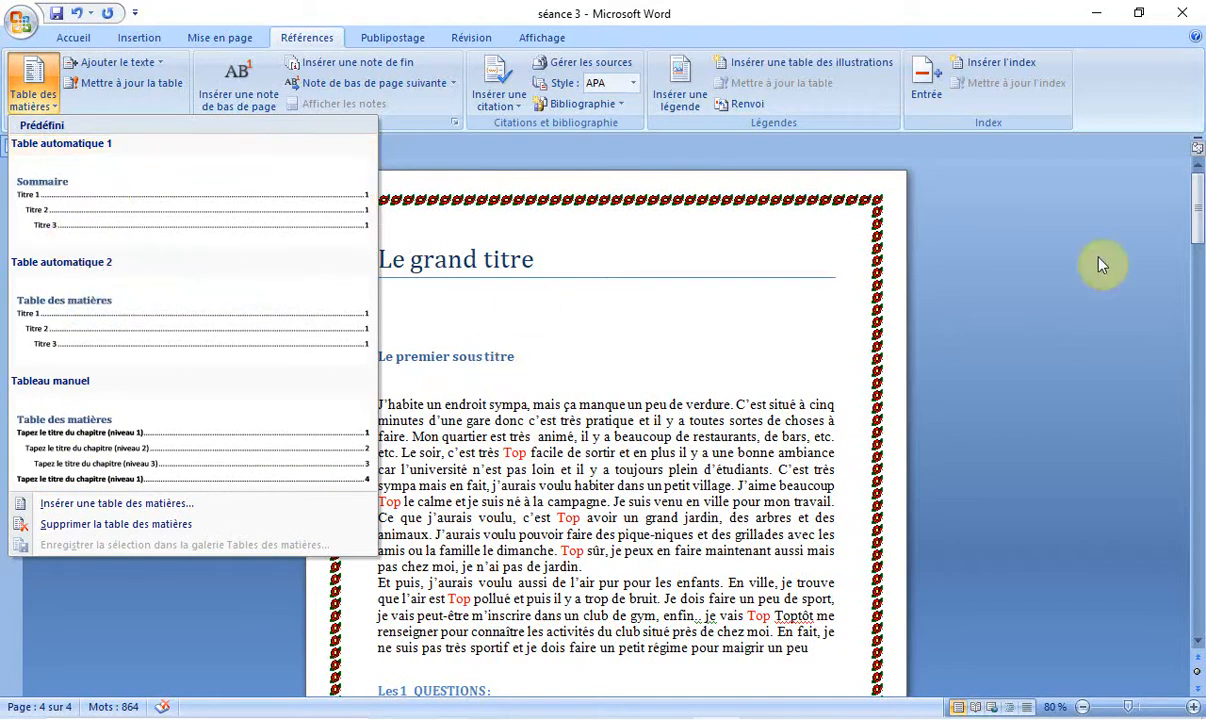
- Review all four pages at 30% and 40% zoom, comparing the styled headings with the Sommaire on page 4
drag(1198, 240, 1195, 483)
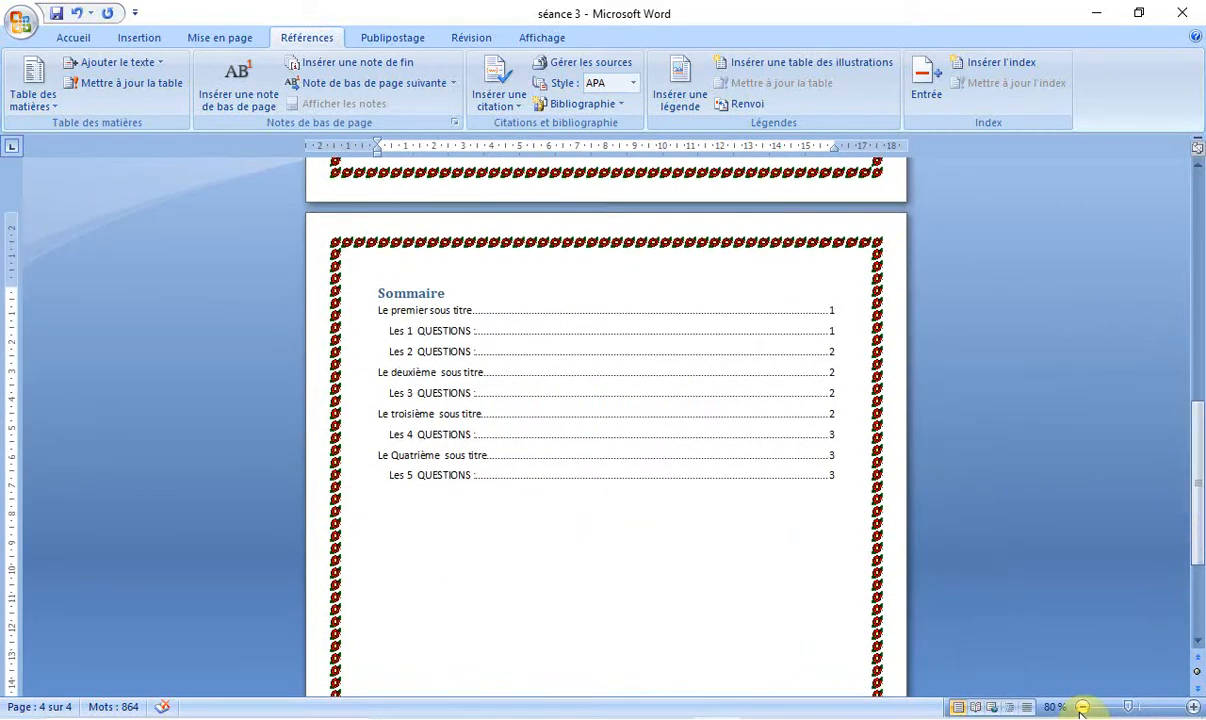
click(1081, 707)
click(1081, 707)
click(1081, 707)
click(1081, 707)
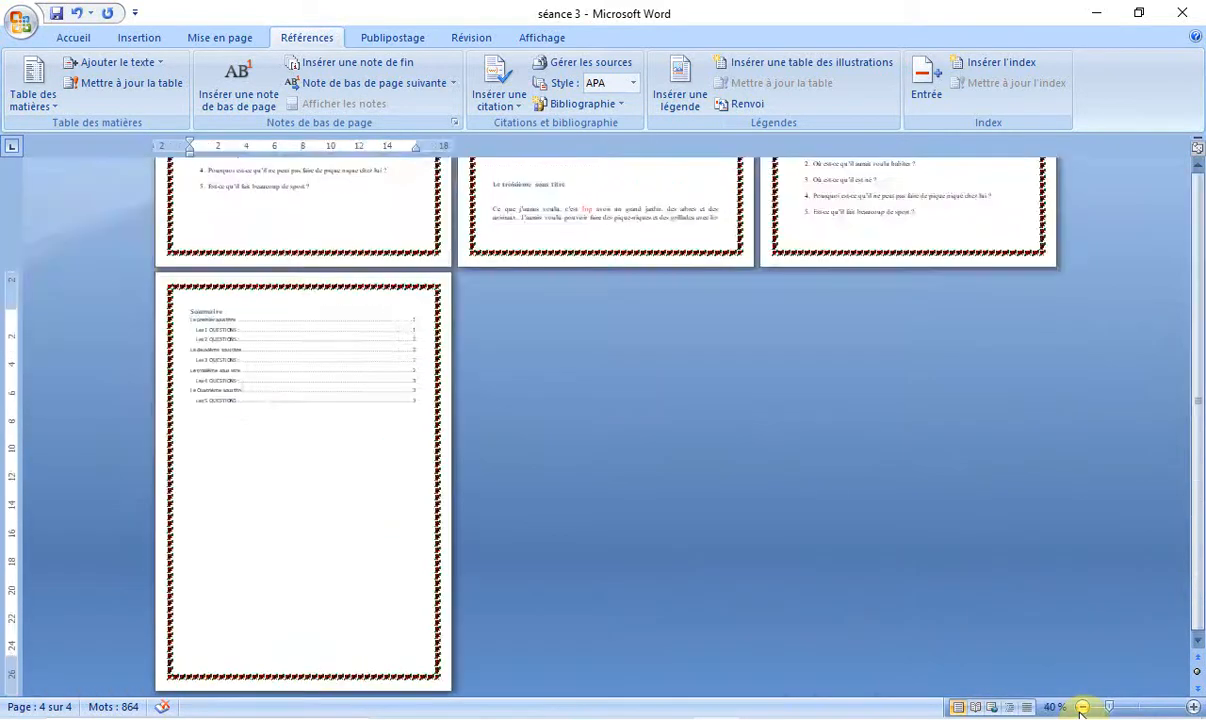
click(1081, 707)
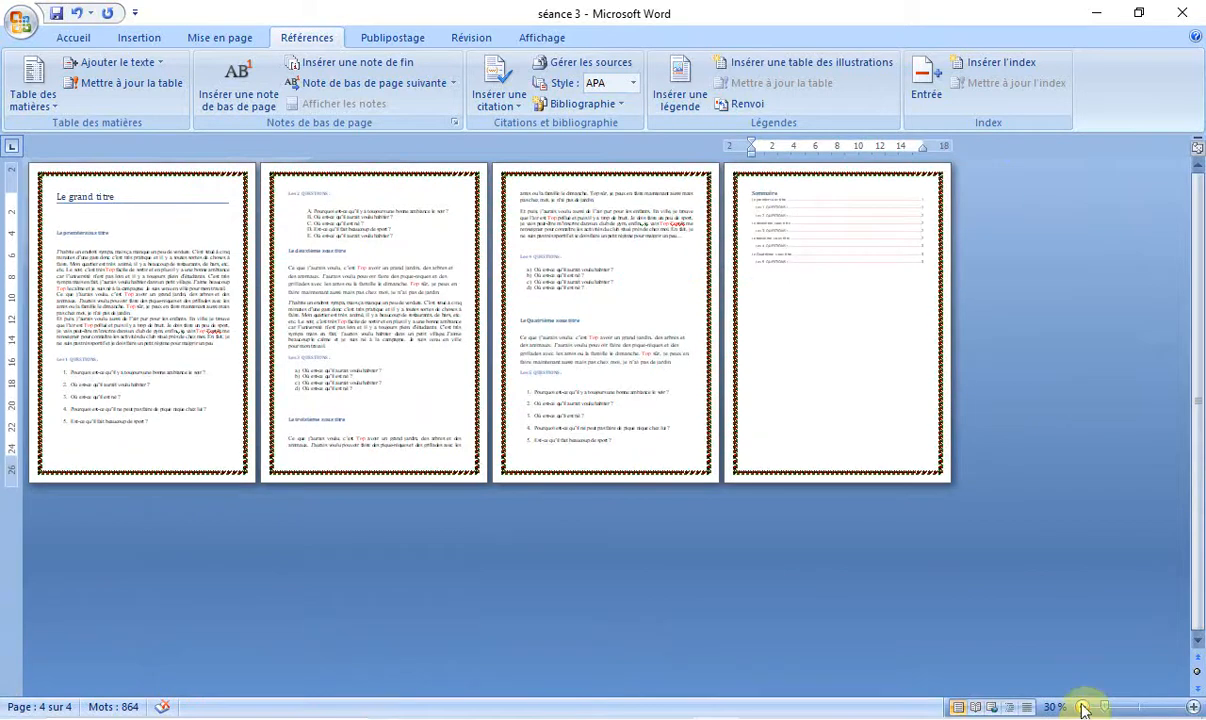
click(1193, 707)
drag(1200, 490, 1193, 355)
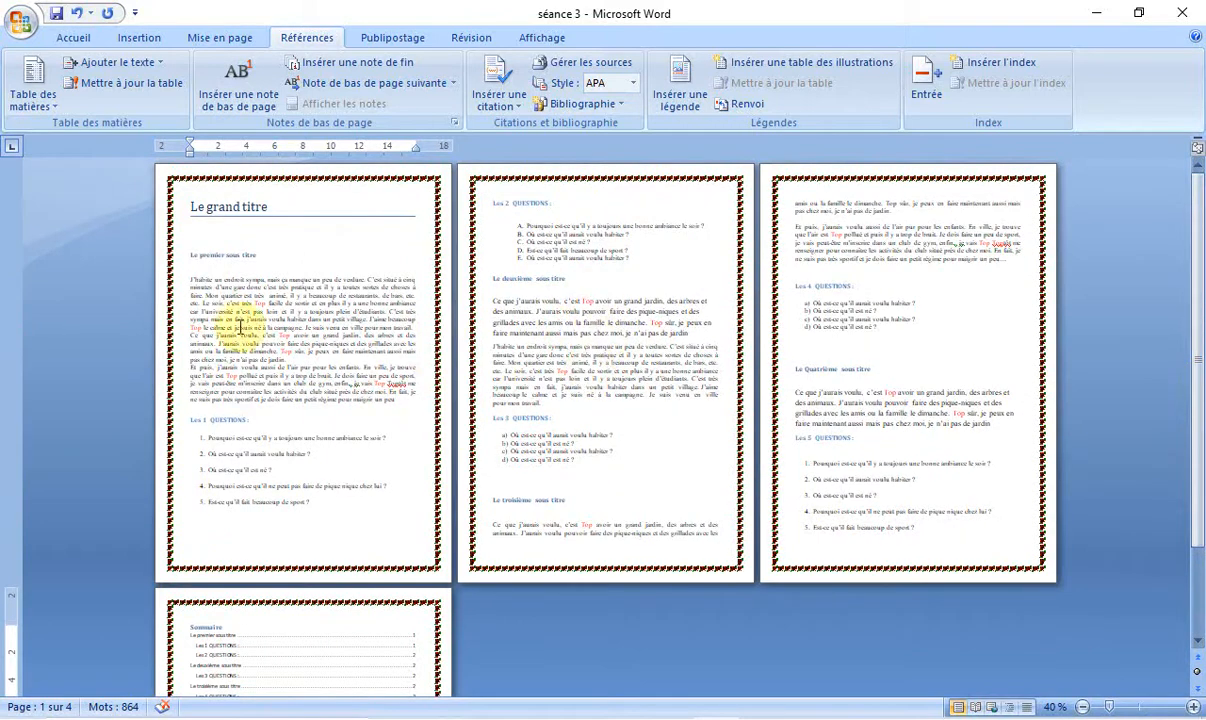
click(302, 683)
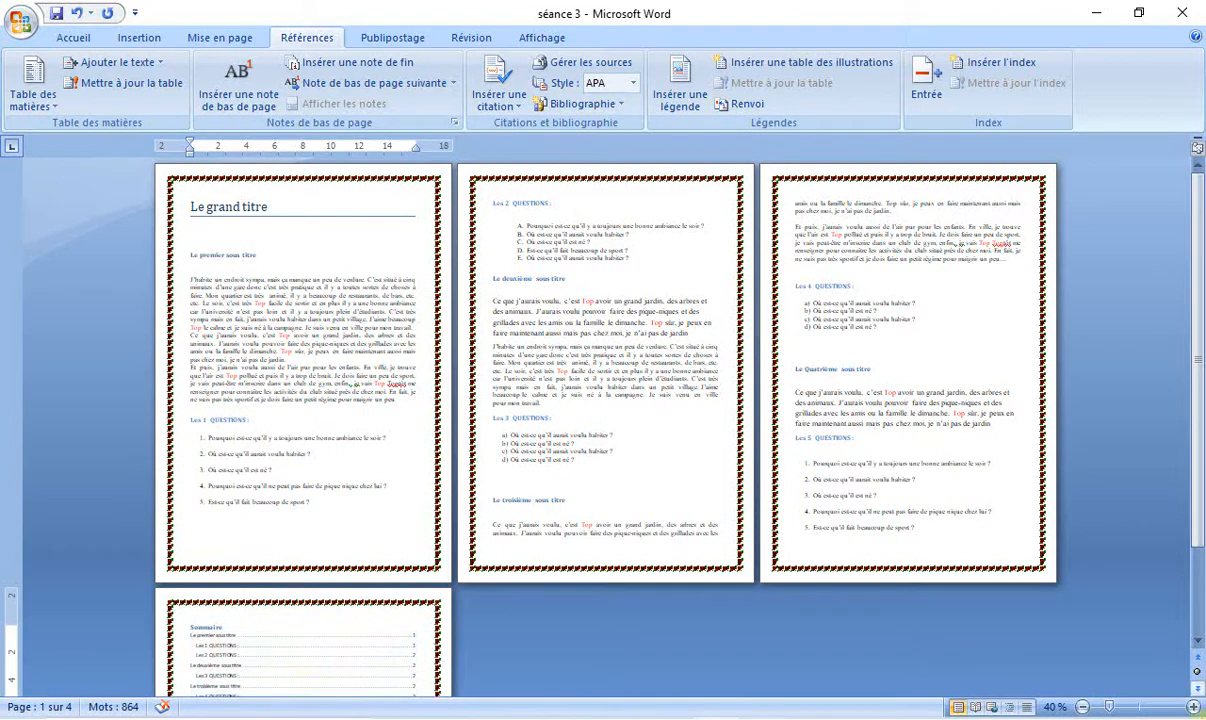
click(1198, 642)
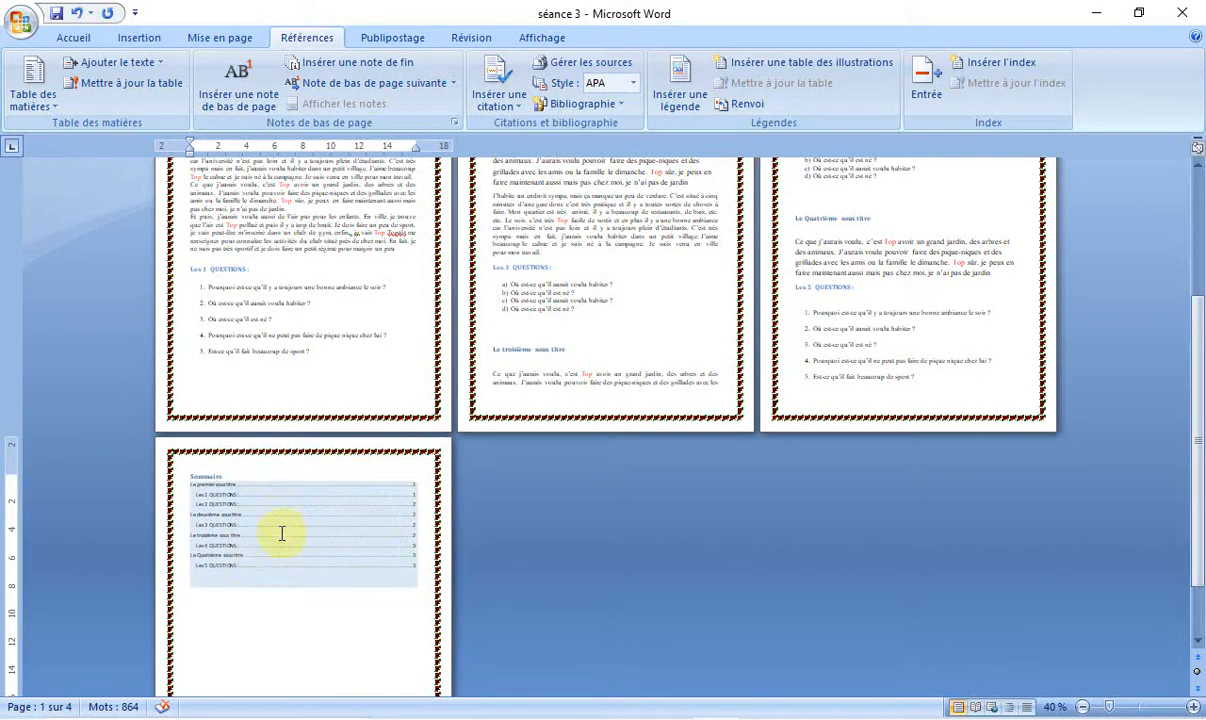
drag(1196, 350, 1192, 240)
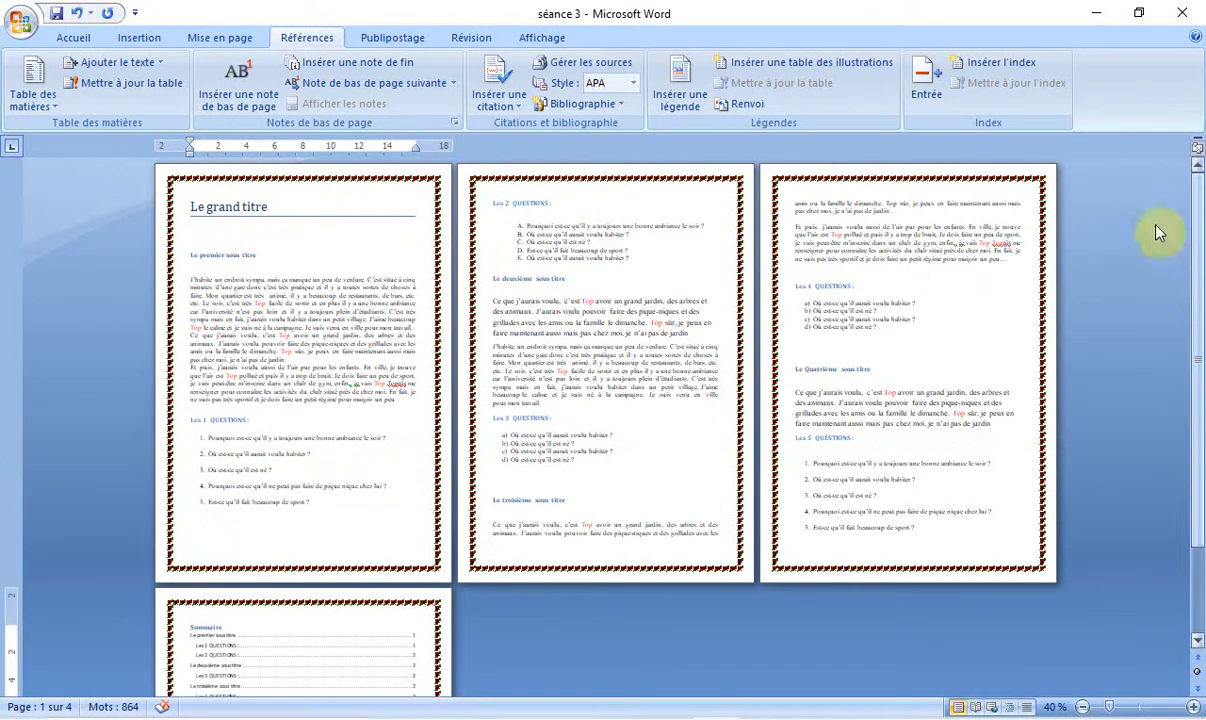
click(72, 39)
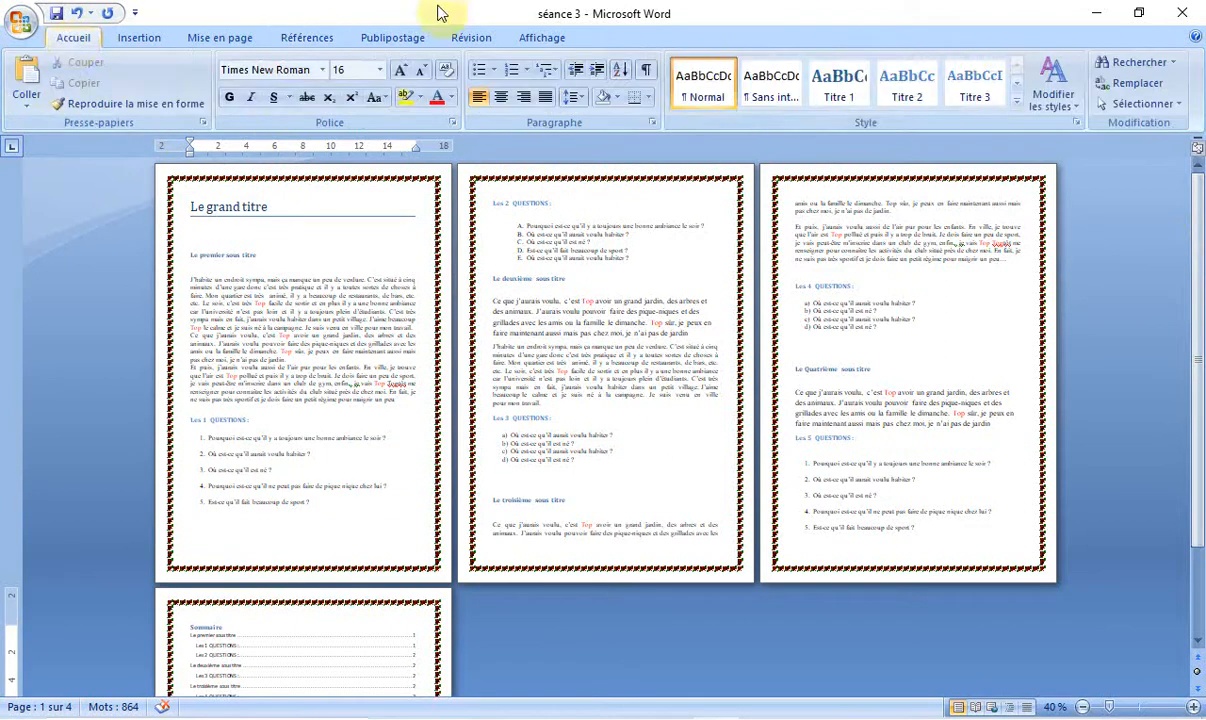